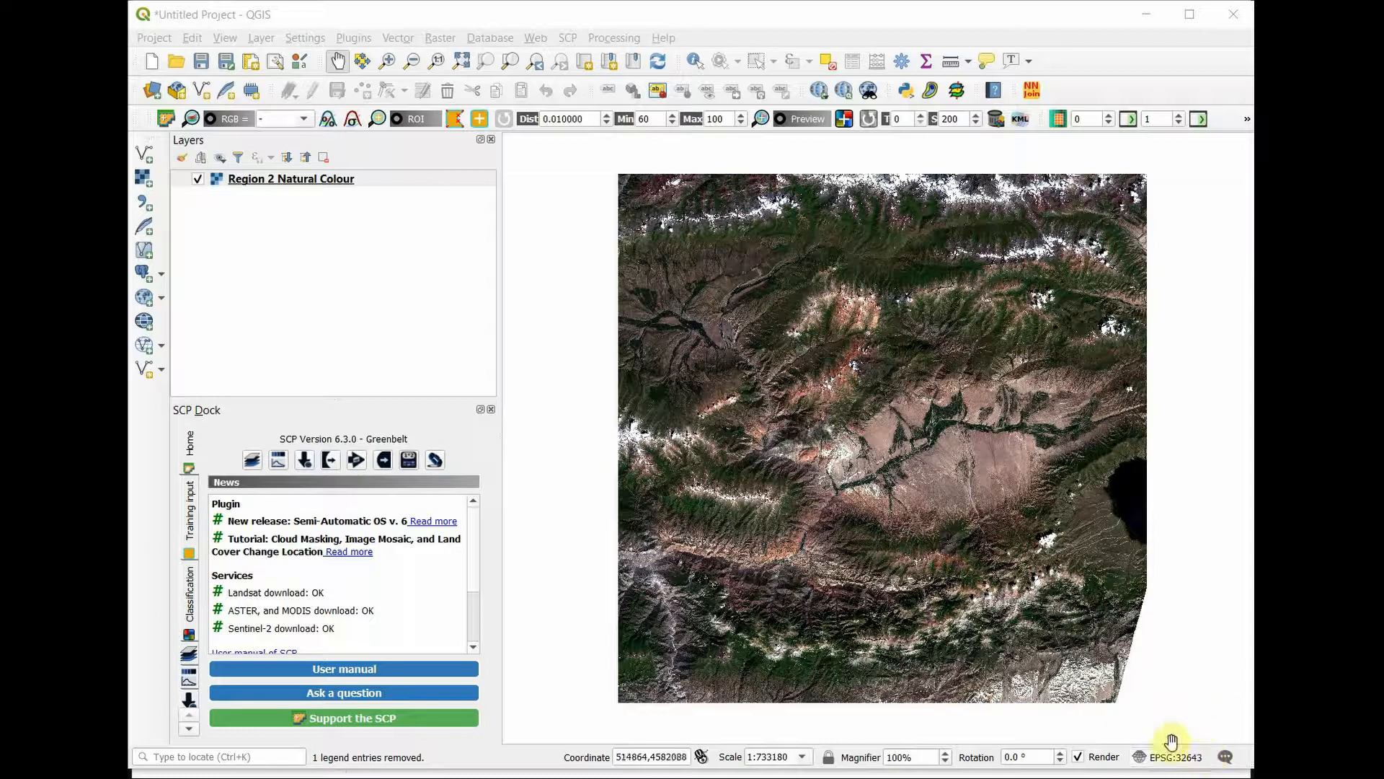
# Step: Set the project coordinate reference system to WGS 84 (EPSG:4326)
pyautogui.click(1182, 763)
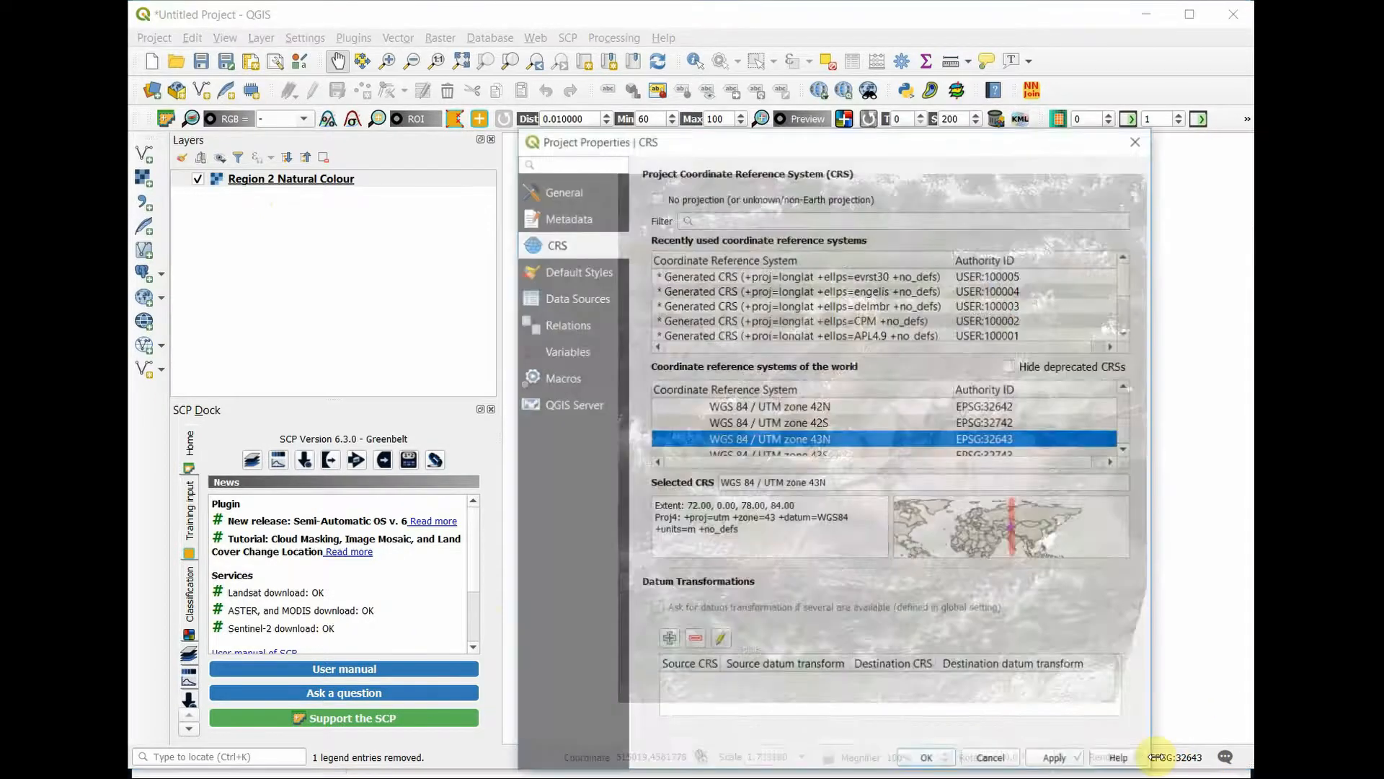
pyautogui.click(840, 219)
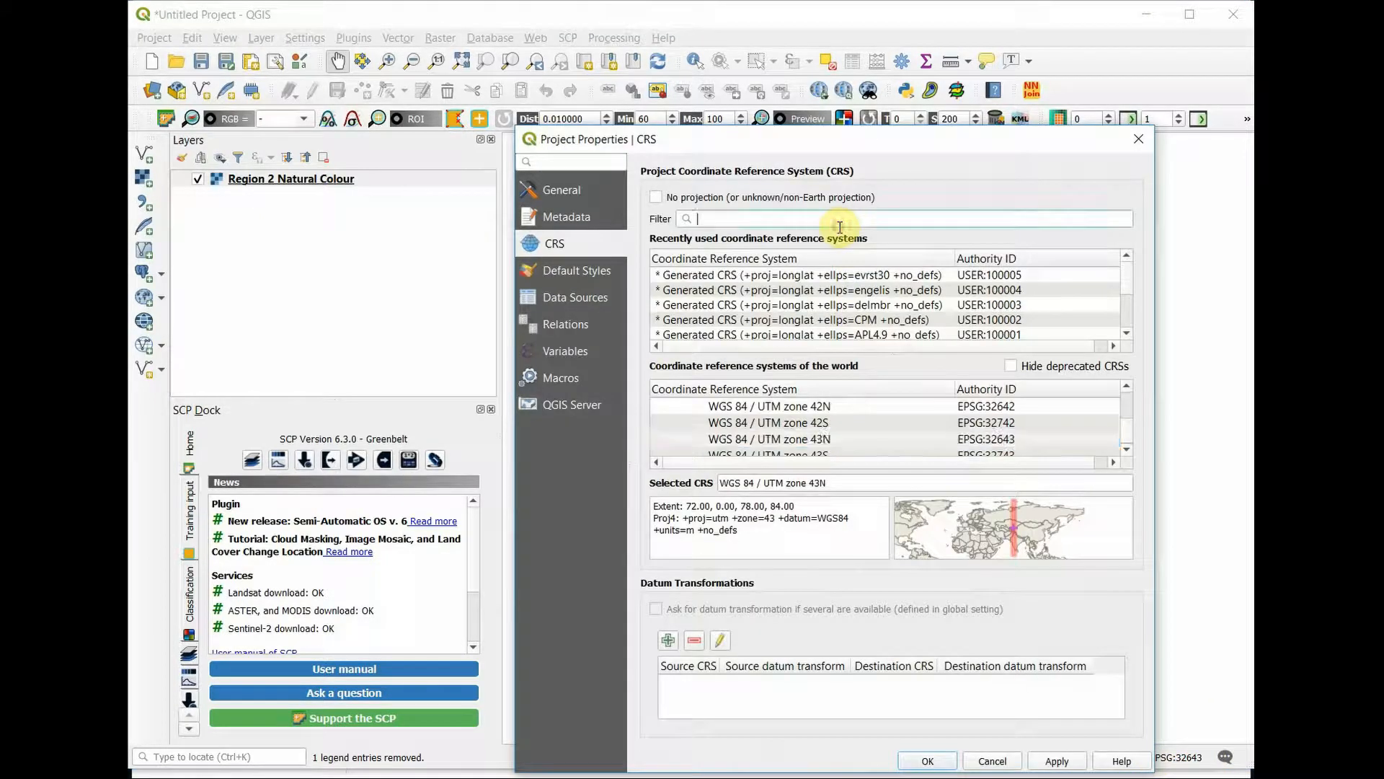
pyautogui.write('4326')
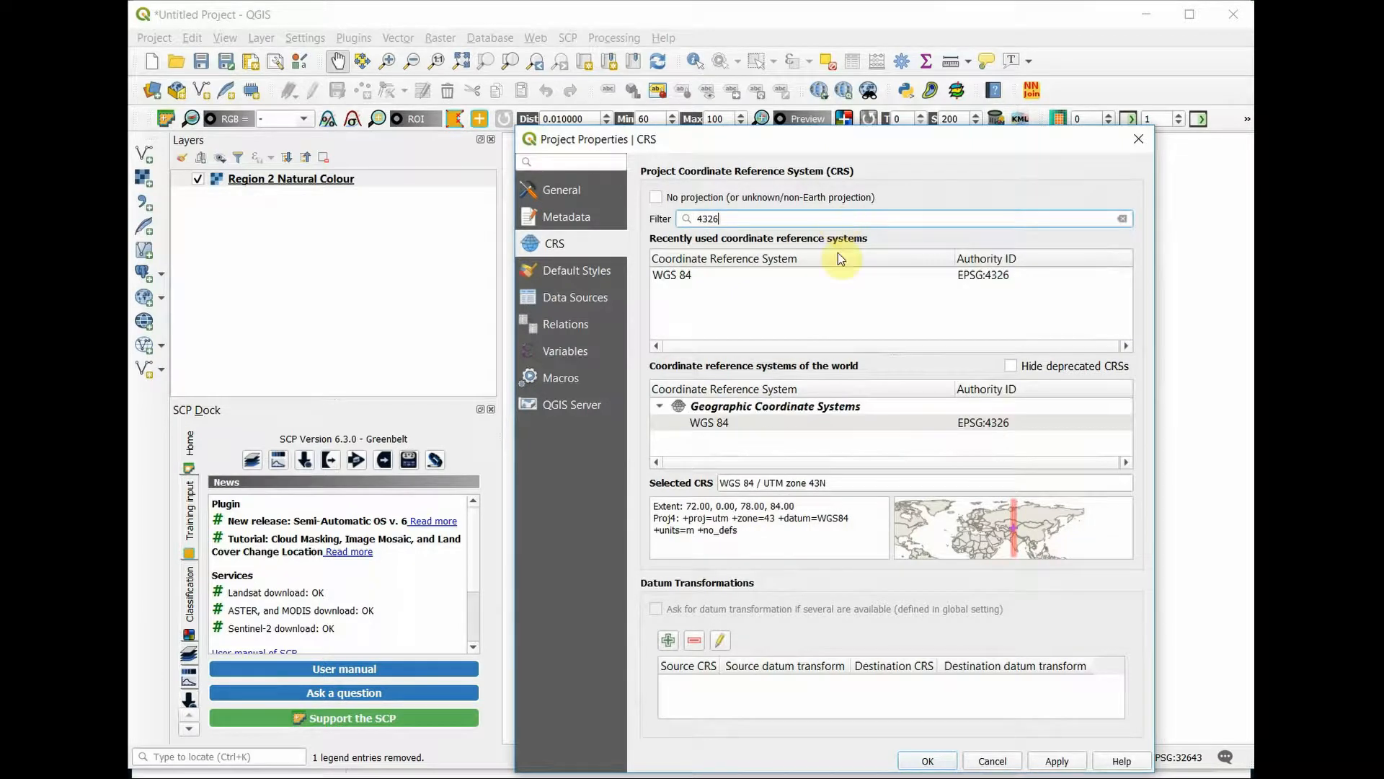
pyautogui.click(831, 426)
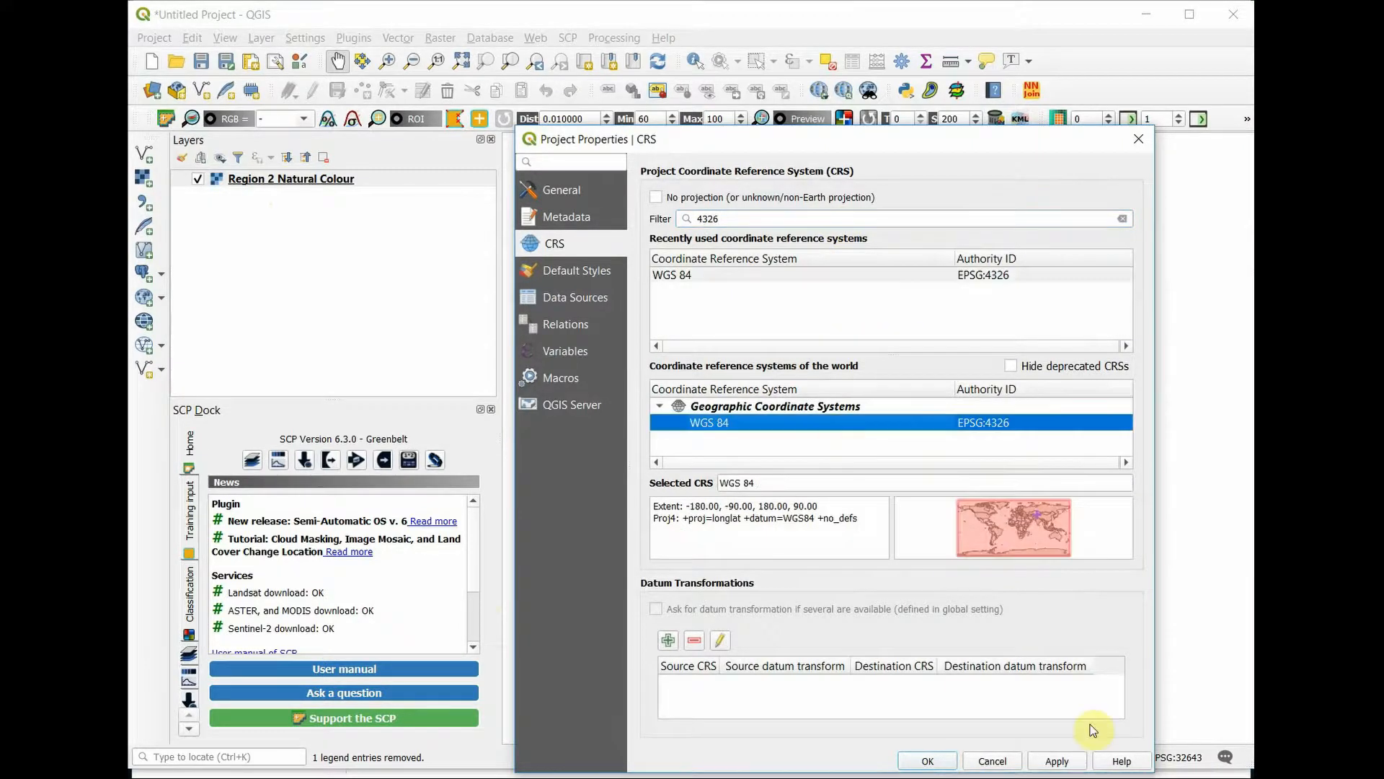
pyautogui.click(931, 759)
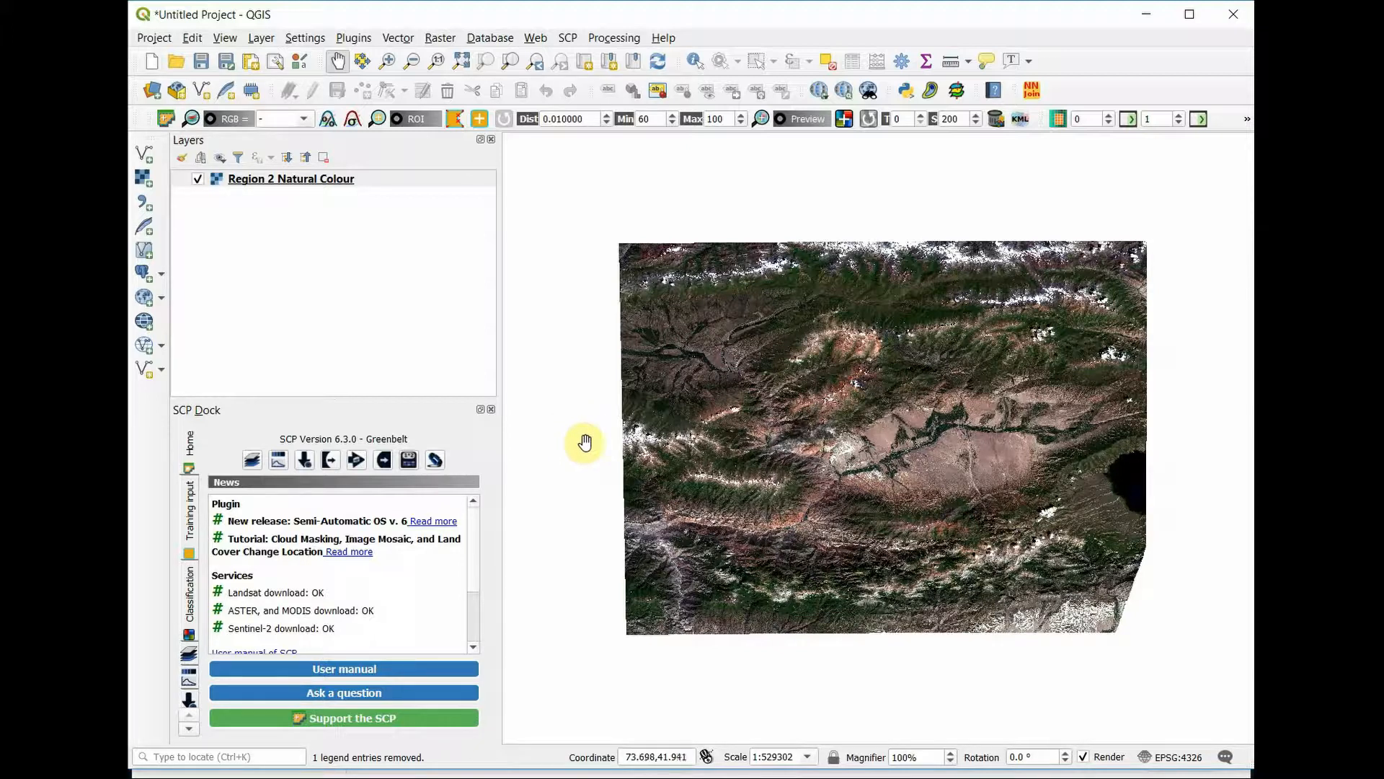
# Step: Clip the Region 2 Natural Colour raster to a drawn northeastern extent, about 74.54 to 75.08 longitude and 42.28 to 42.45 latitude
pyautogui.click(473, 279)
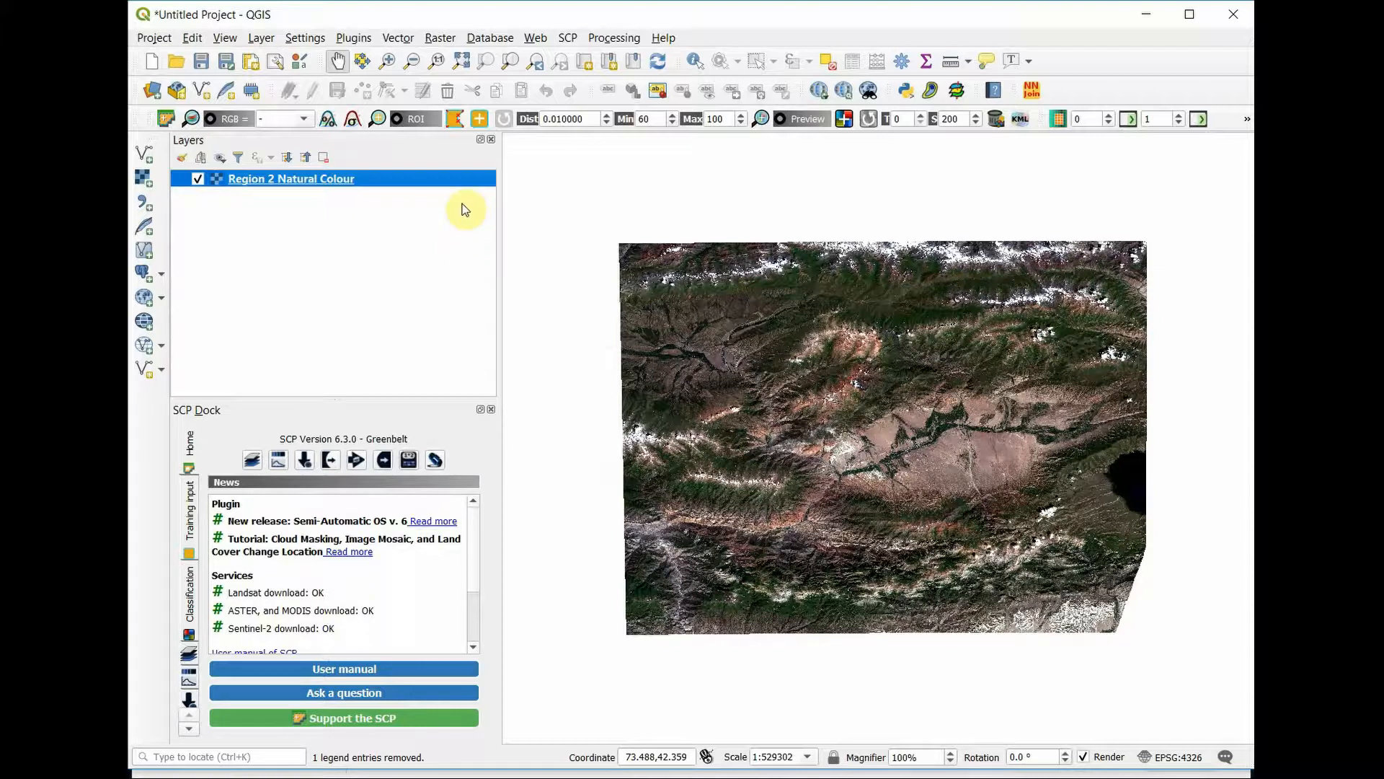
pyautogui.click(440, 38)
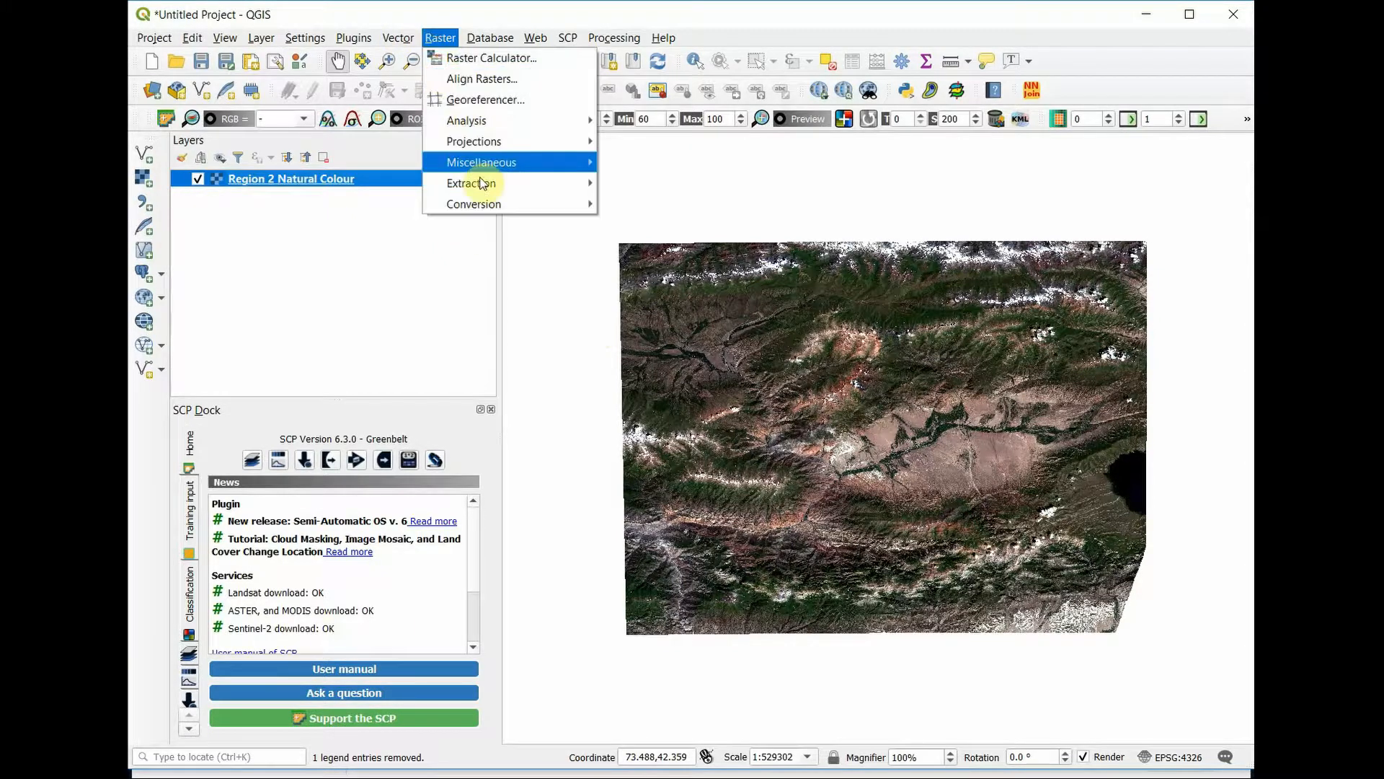
pyautogui.moveTo(513, 181)
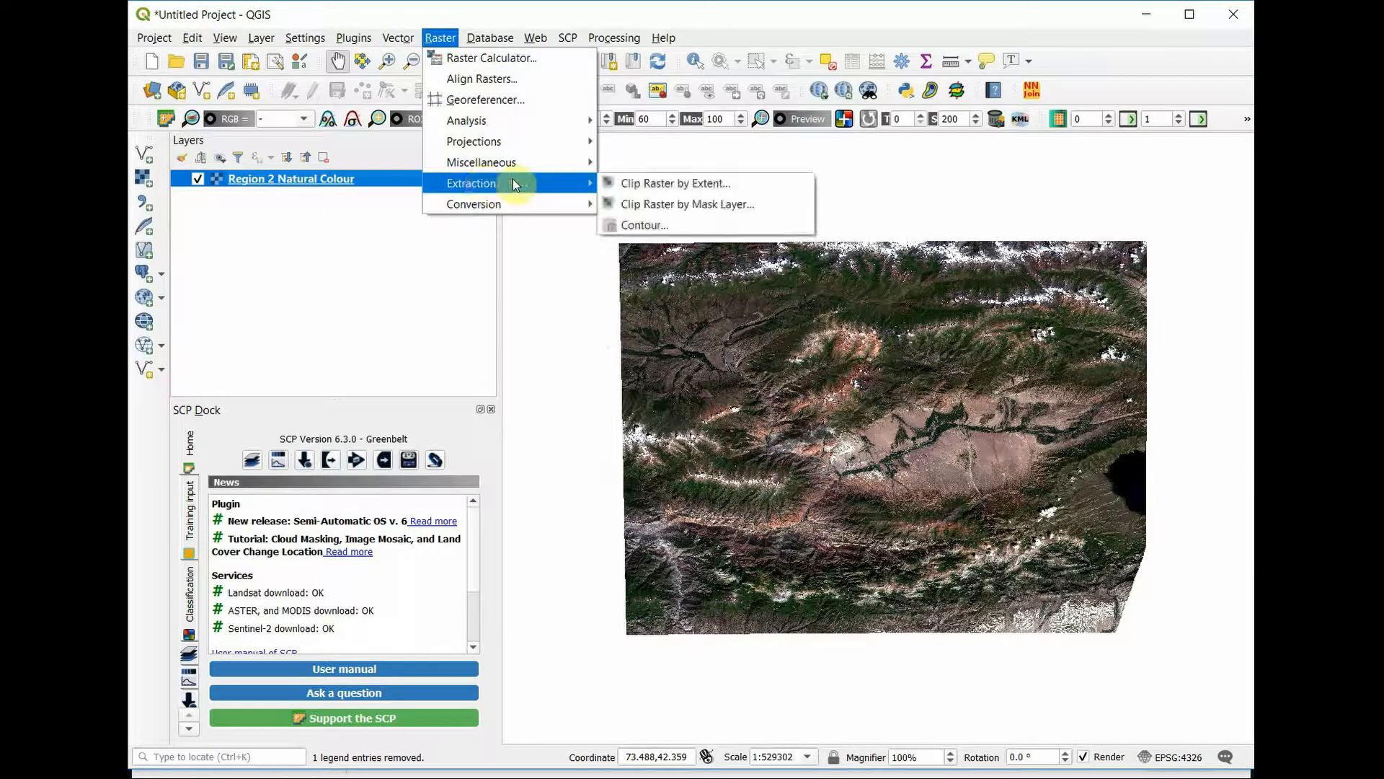
pyautogui.click(663, 188)
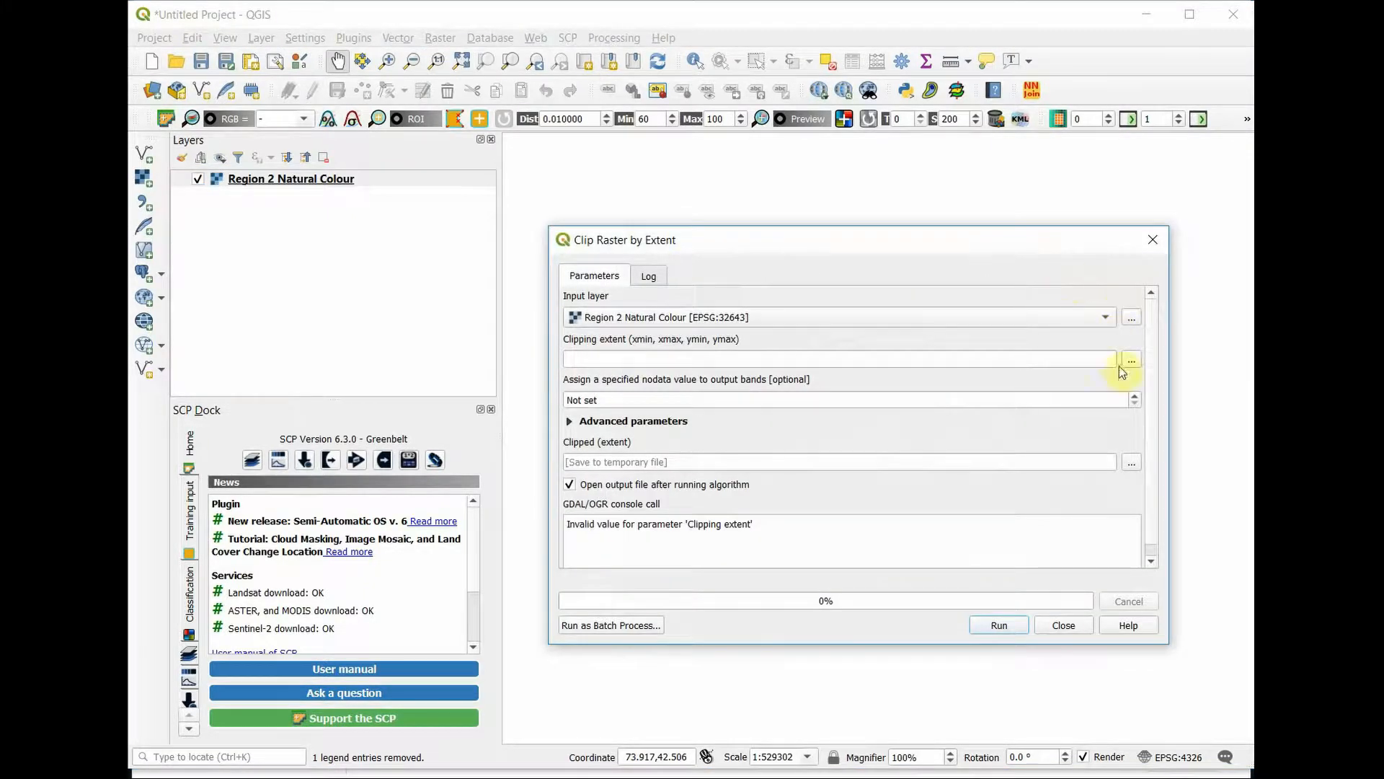
pyautogui.click(1126, 363)
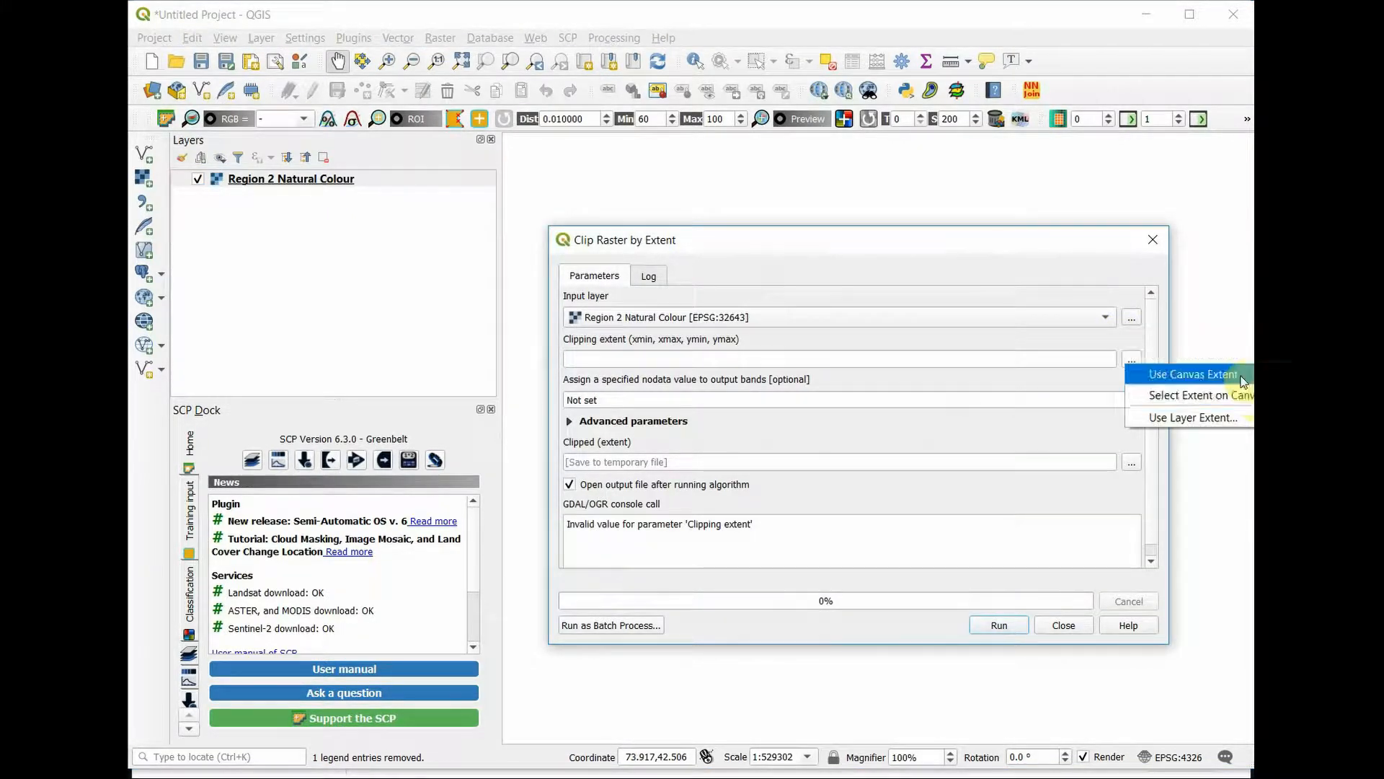
pyautogui.click(1234, 395)
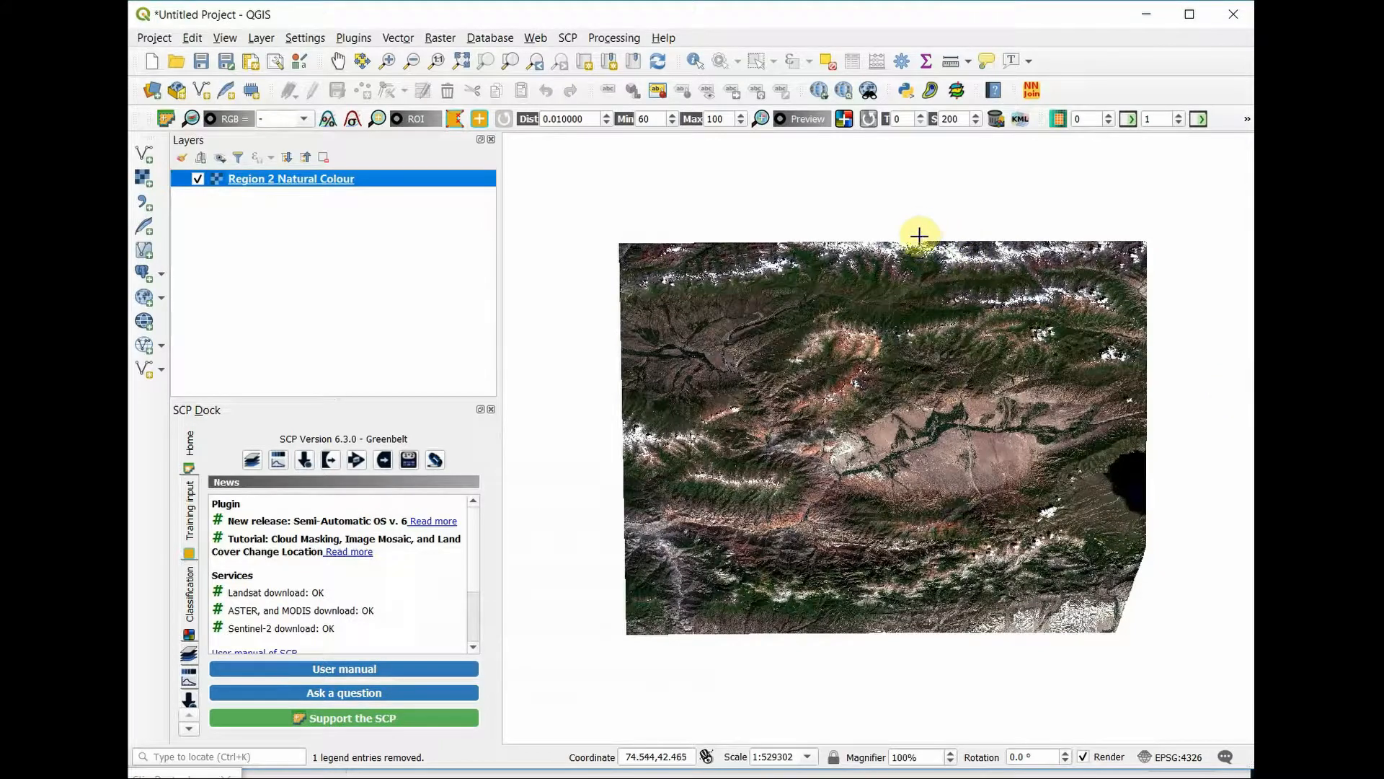
pyautogui.moveTo(918, 241); pyautogui.dragTo(1132, 312)
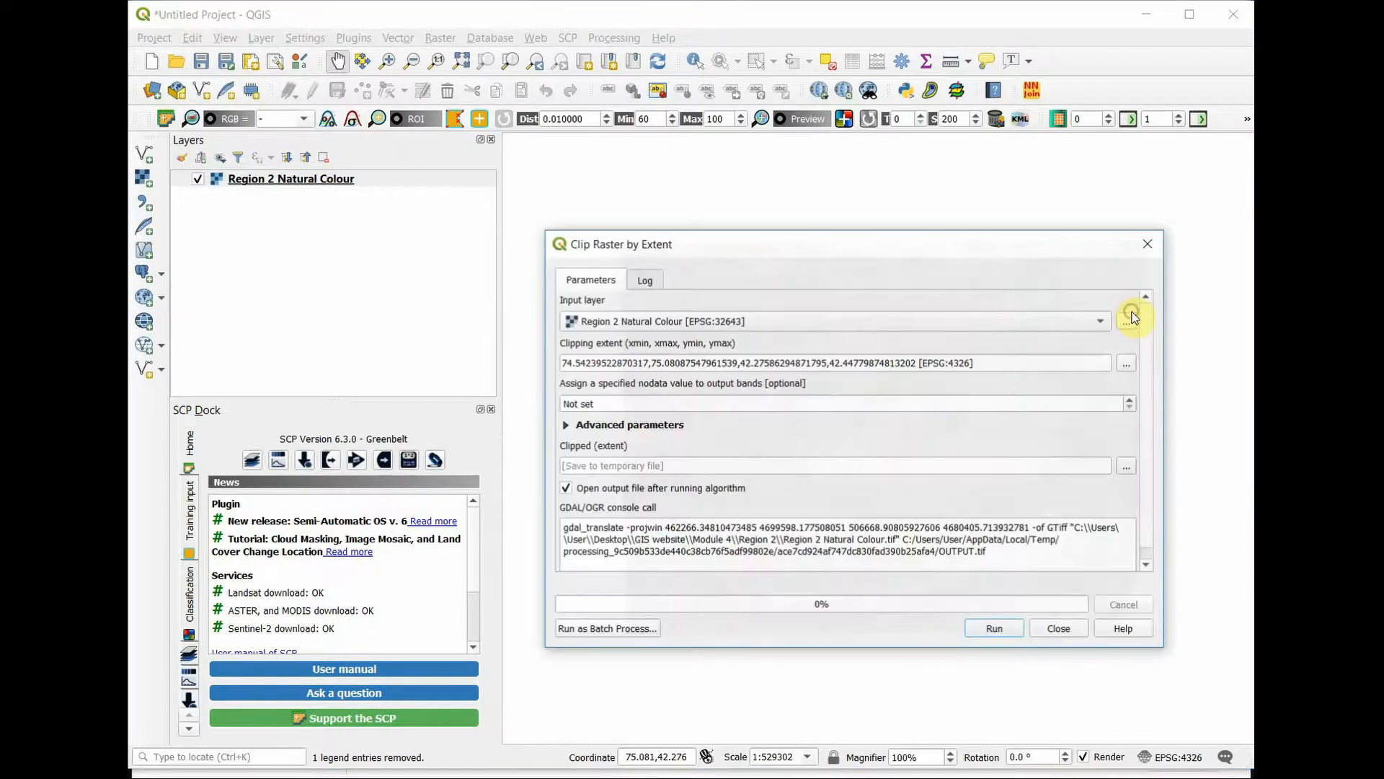
pyautogui.click(984, 625)
pyautogui.click(1064, 625)
# Step: Hide the Region 2 Natural Colour layer and zoom to the Clipped (extent) layer
pyautogui.click(198, 195)
pyautogui.rightClick(274, 179)
pyautogui.click(281, 190)
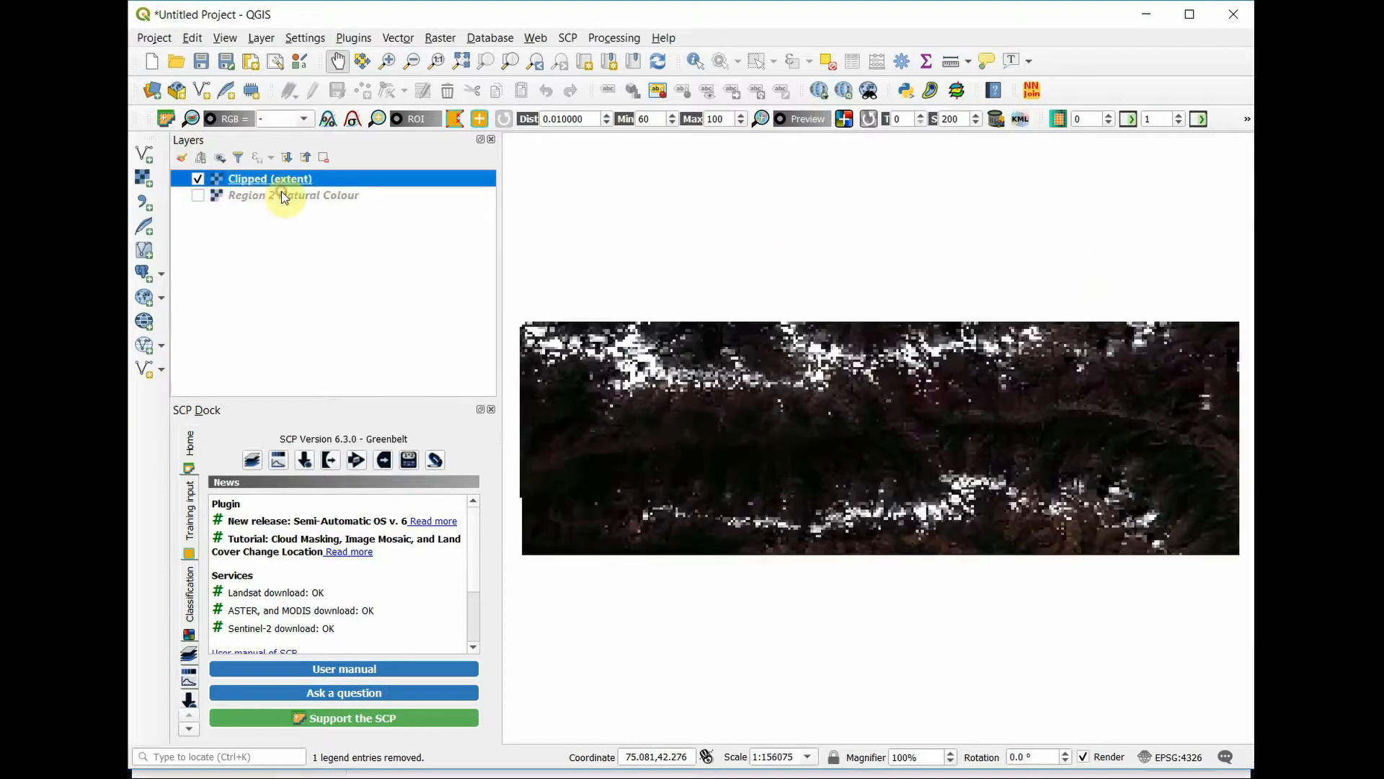
# Step: Style the Clipped (extent) layer with mean +/- standard deviation 2.00 for min/max values, and contrast and saturation of 30
pyautogui.doubleClick(281, 180)
pyautogui.click(296, 349)
pyautogui.click(306, 459)
pyautogui.scroll(-3, 526, 531)
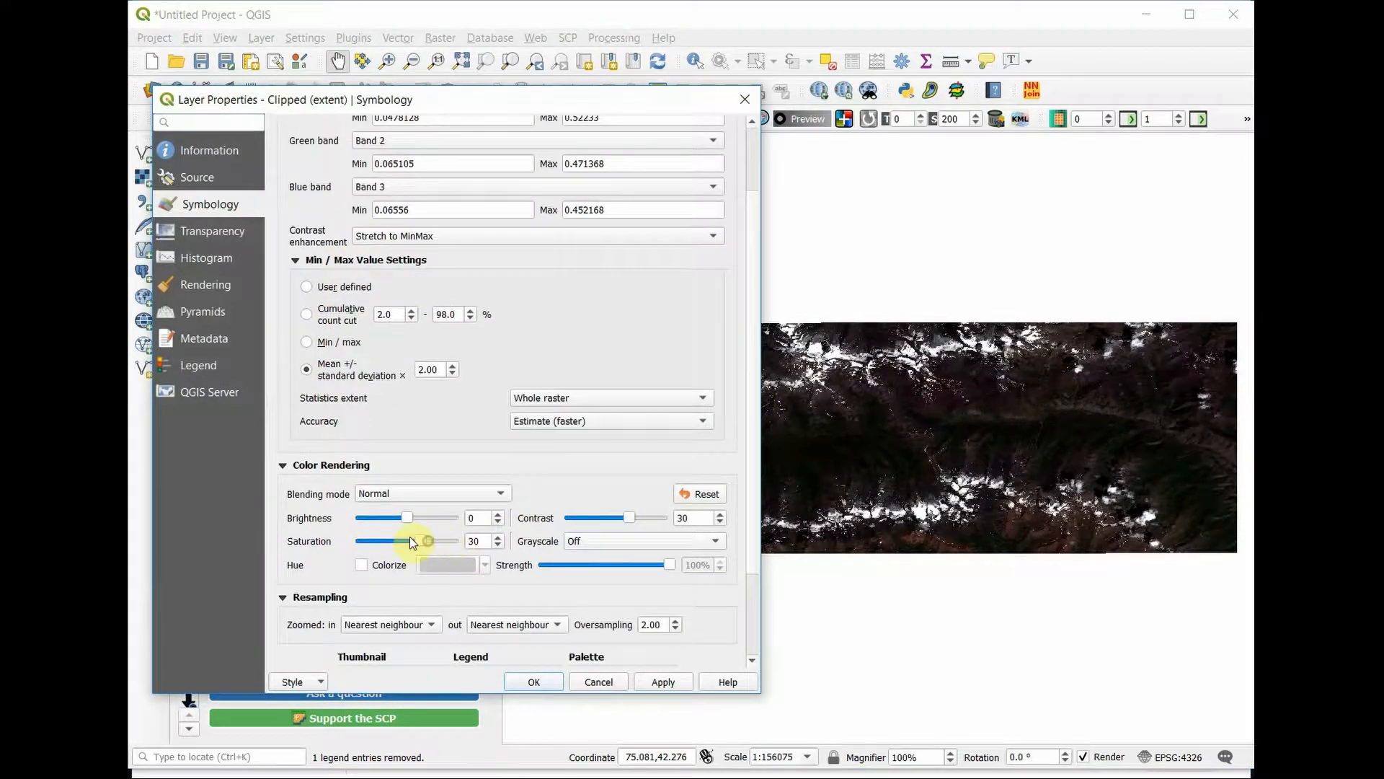
pyautogui.click(534, 682)
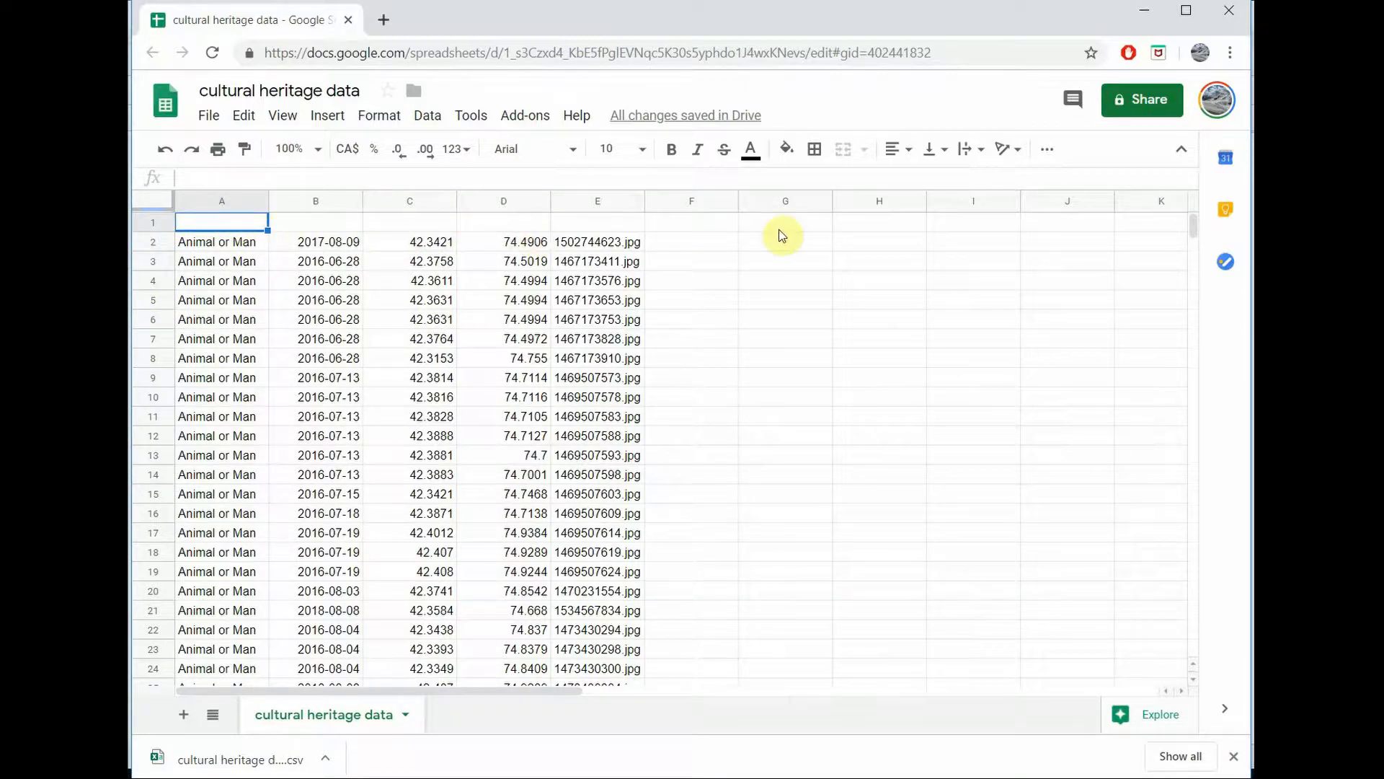
# Step: In the cultural heritage data sheet in Google Sheets, enter the headers Type, Date, Lat and Long in cells A1 to D1
pyautogui.write('Tyrp')
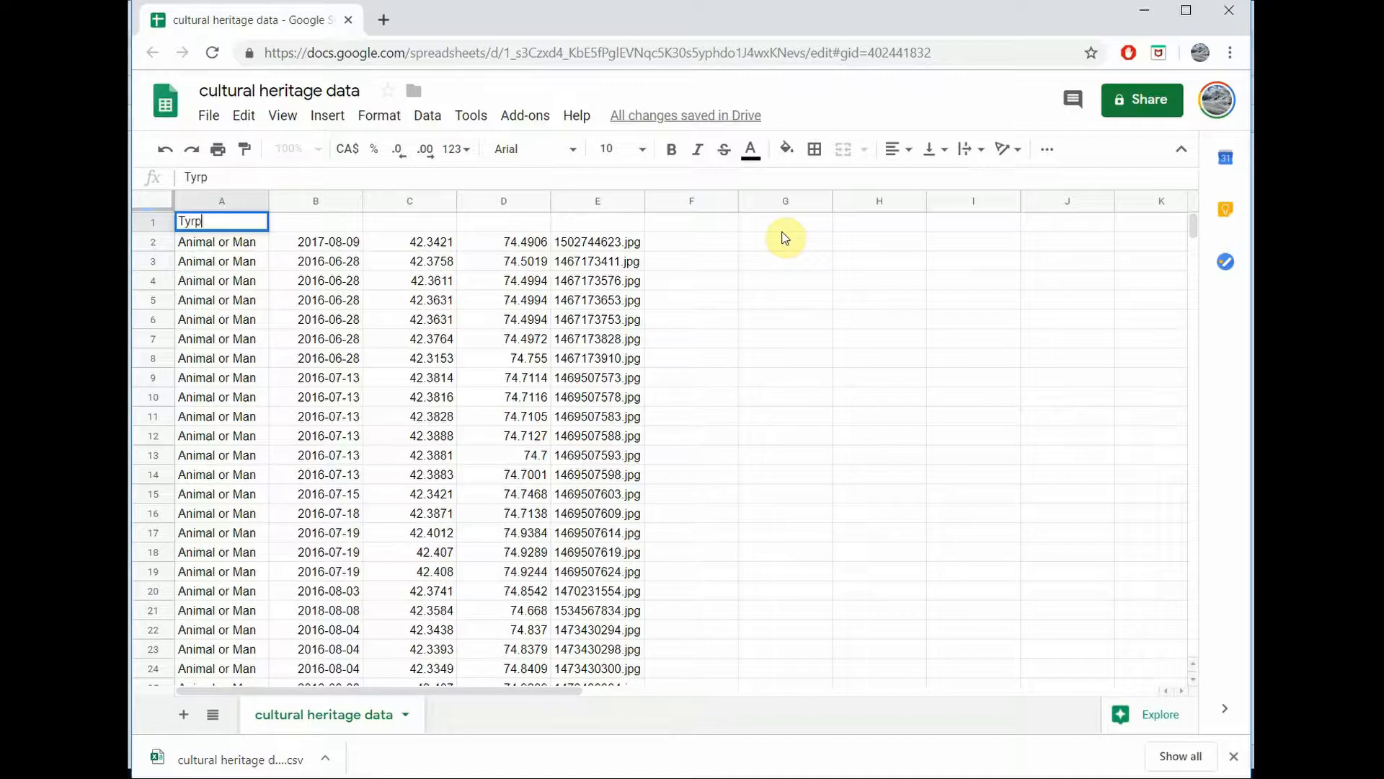
pyautogui.press('BackSpace')
pyautogui.press('BackSpace')
pyautogui.write('pe')
pyautogui.press('Tab')
pyautogui.write('Date')
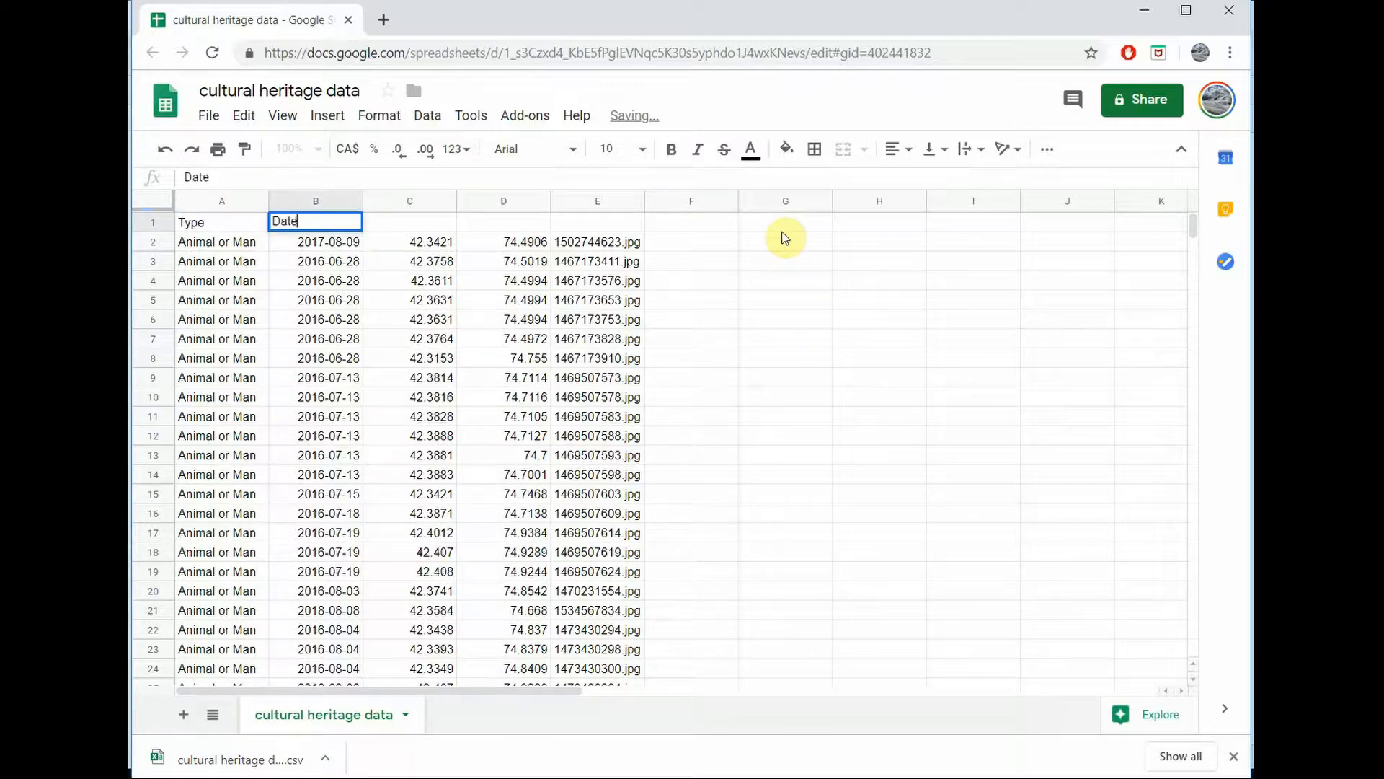
pyautogui.press('Tab')
pyautogui.write('Lat')
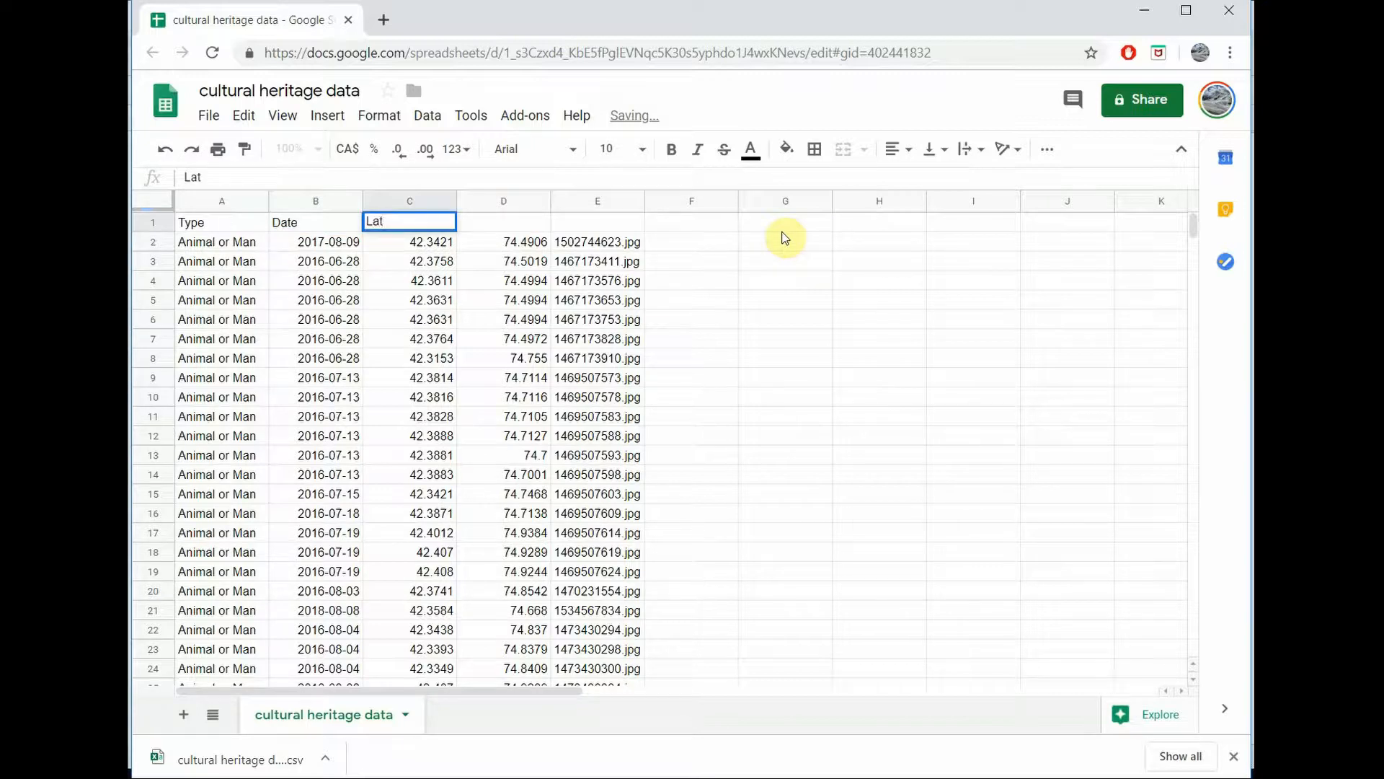
pyautogui.press('Tab')
pyautogui.write('Long')
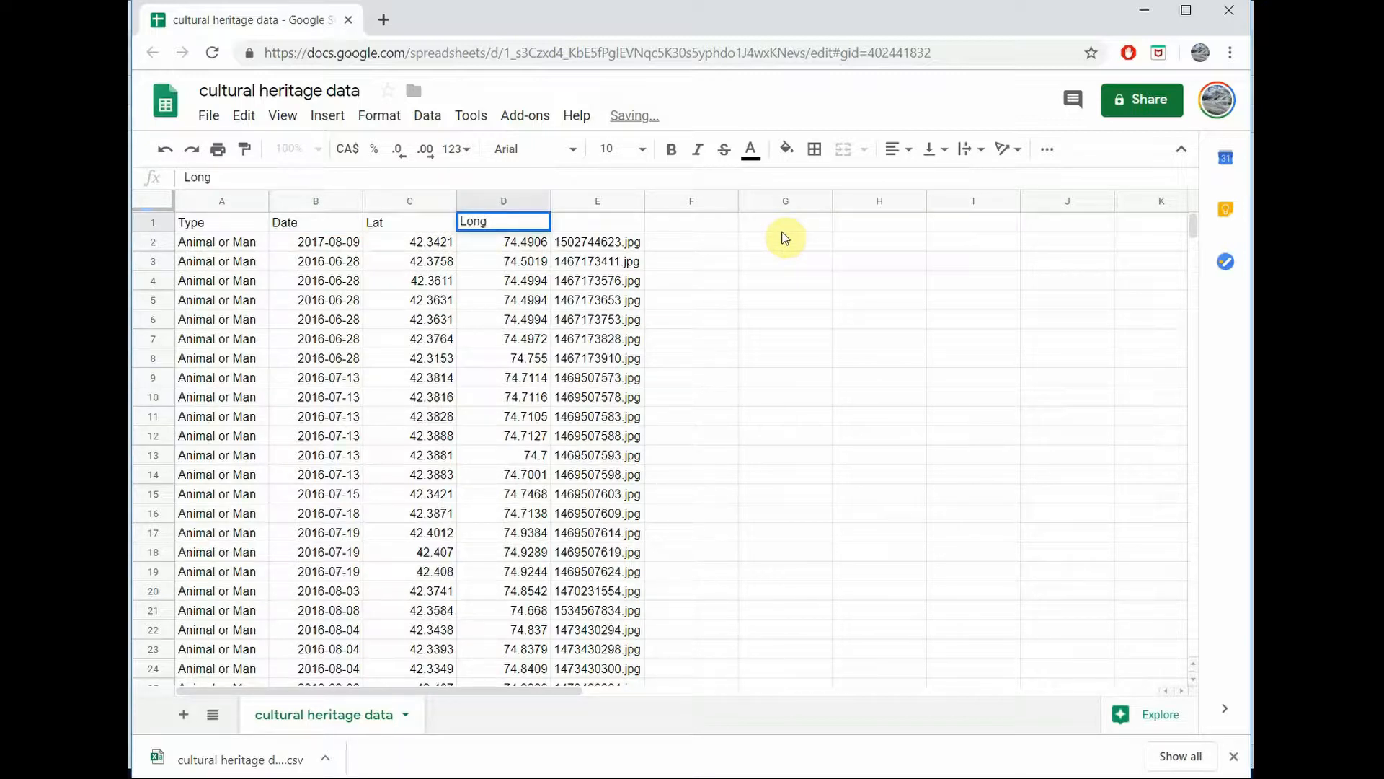
pyautogui.press('Tab')
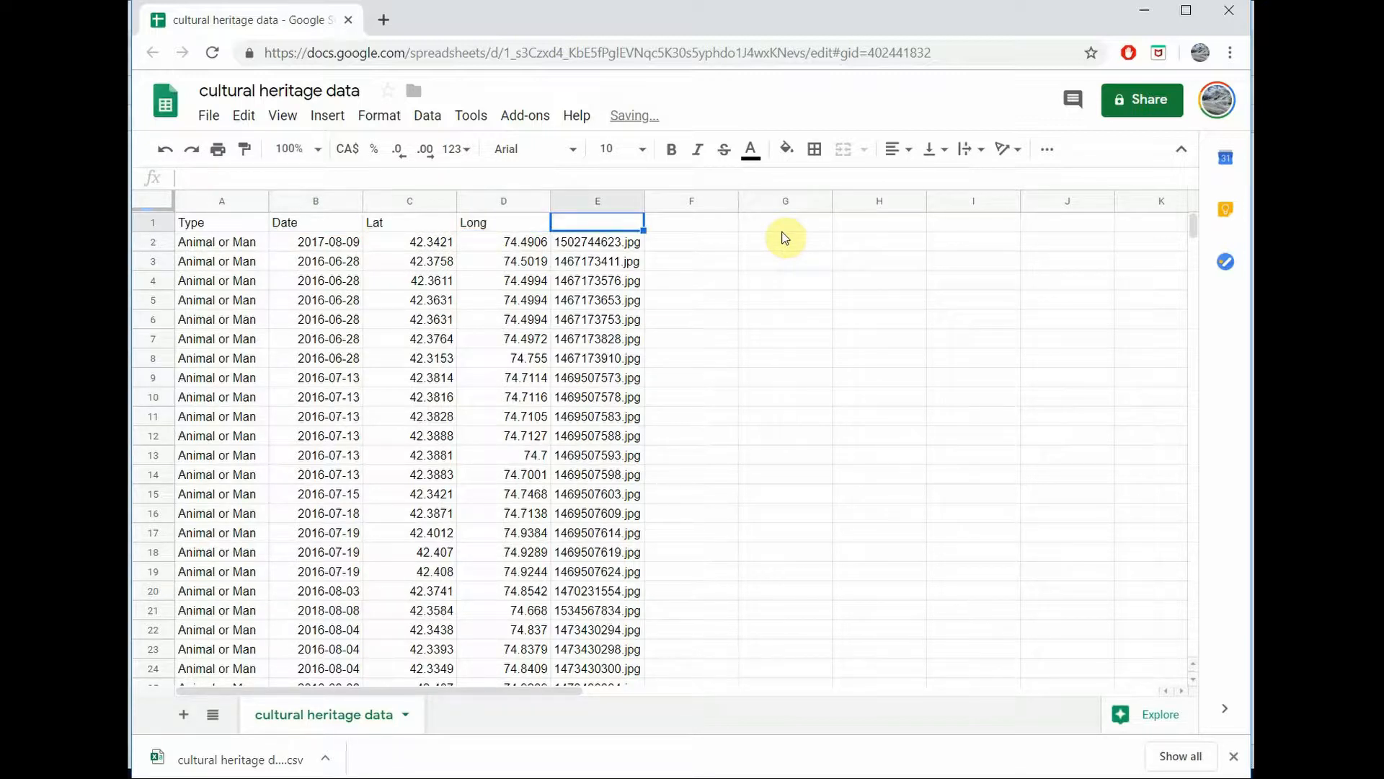
# Step: Clear the image file names from column E
pyautogui.click(613, 195)
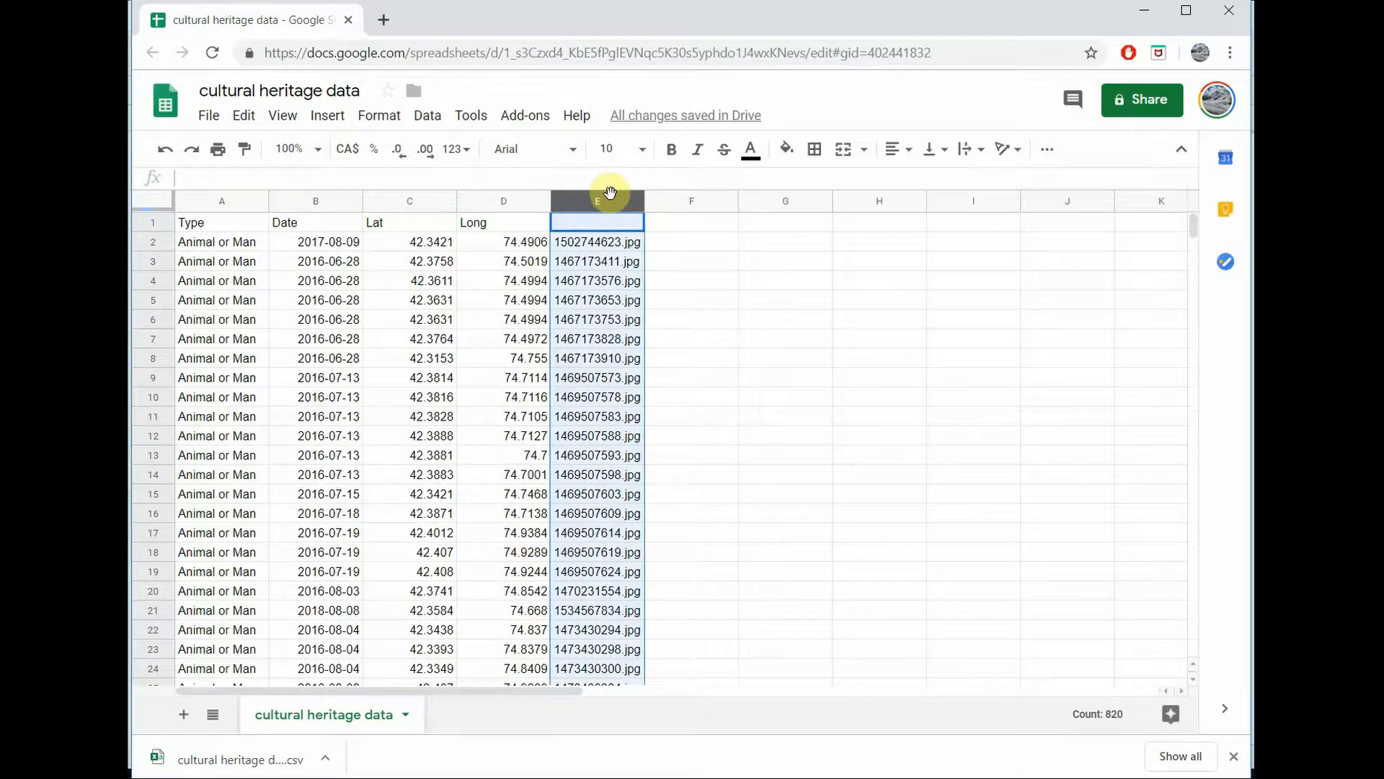
pyautogui.press('Delete')
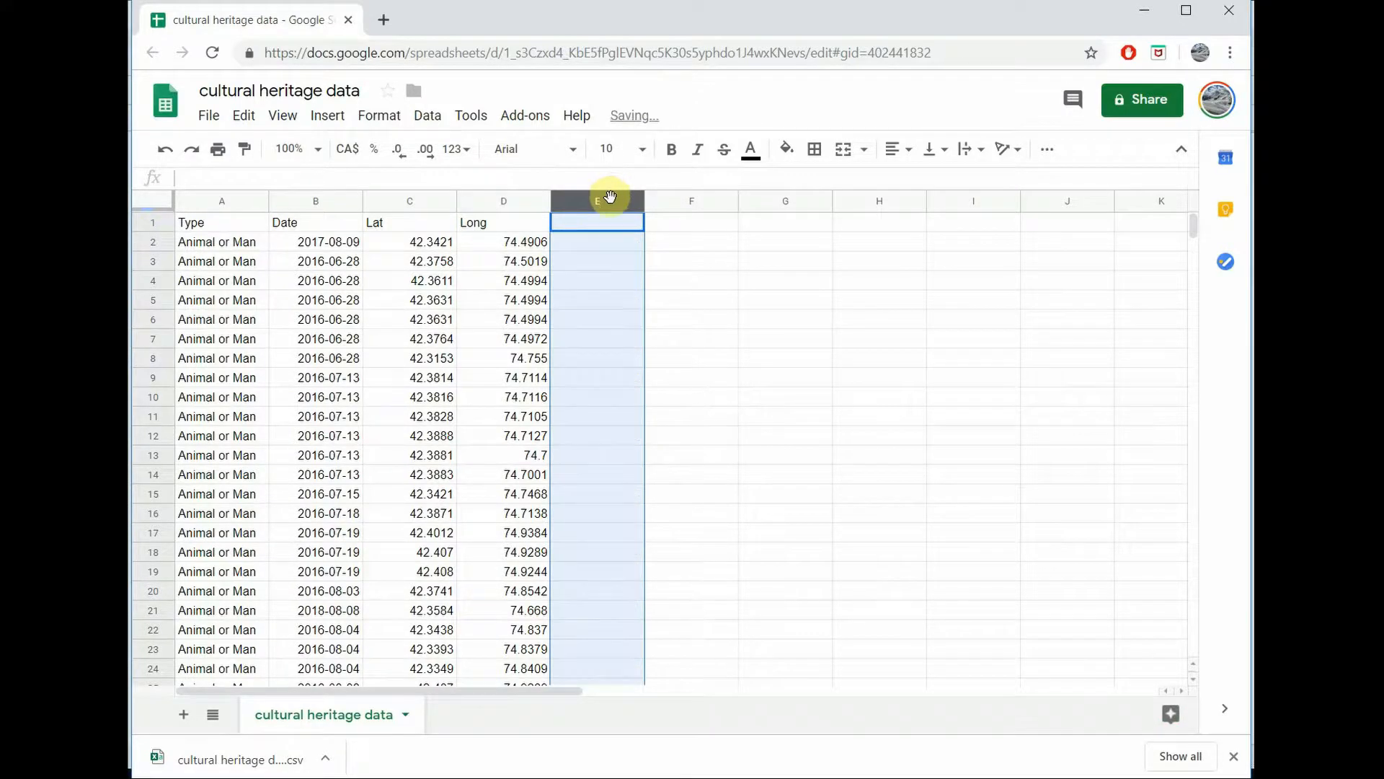
pyautogui.click(655, 251)
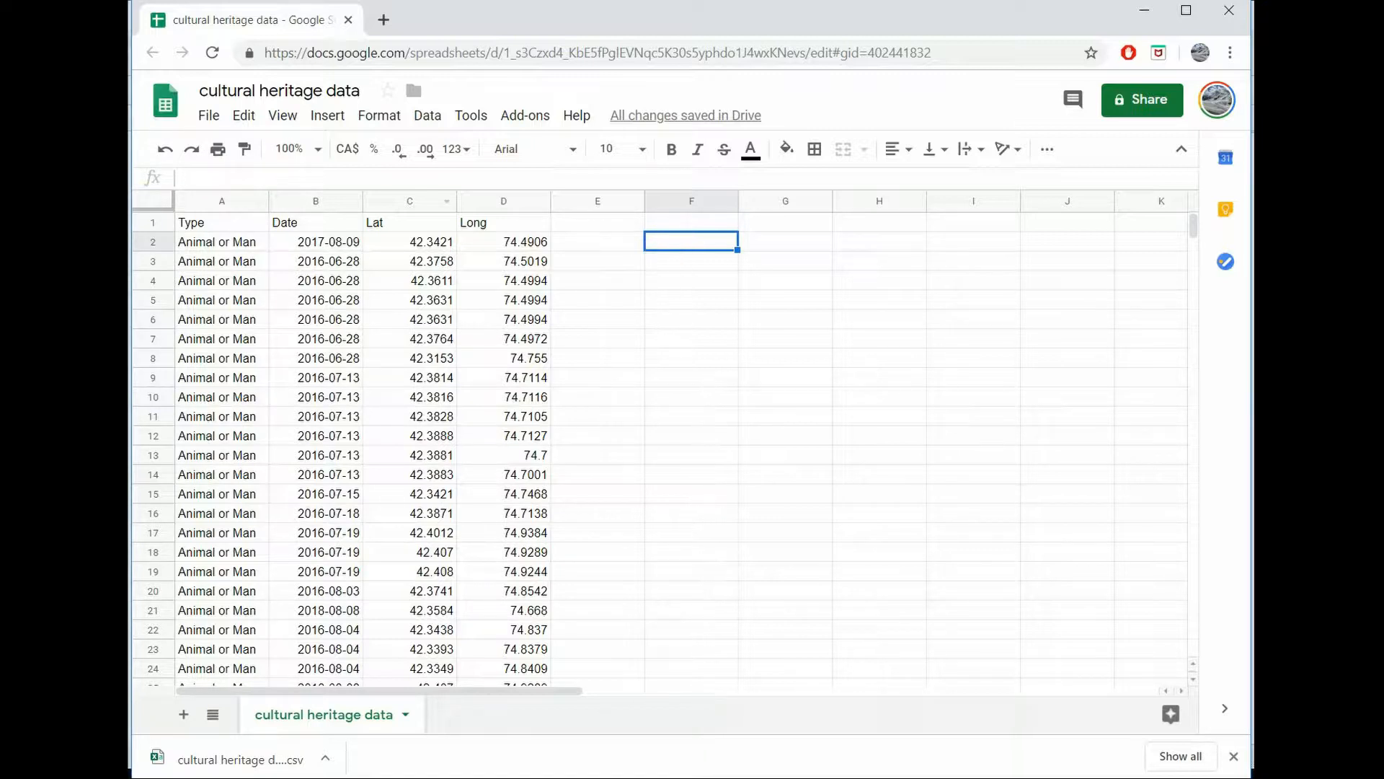
# Step: Clear the contents of the Balbal and Buildings records in rows 762 to 765
pyautogui.scroll(-12, 351, 338)
pyautogui.scroll(-20, 351, 337)
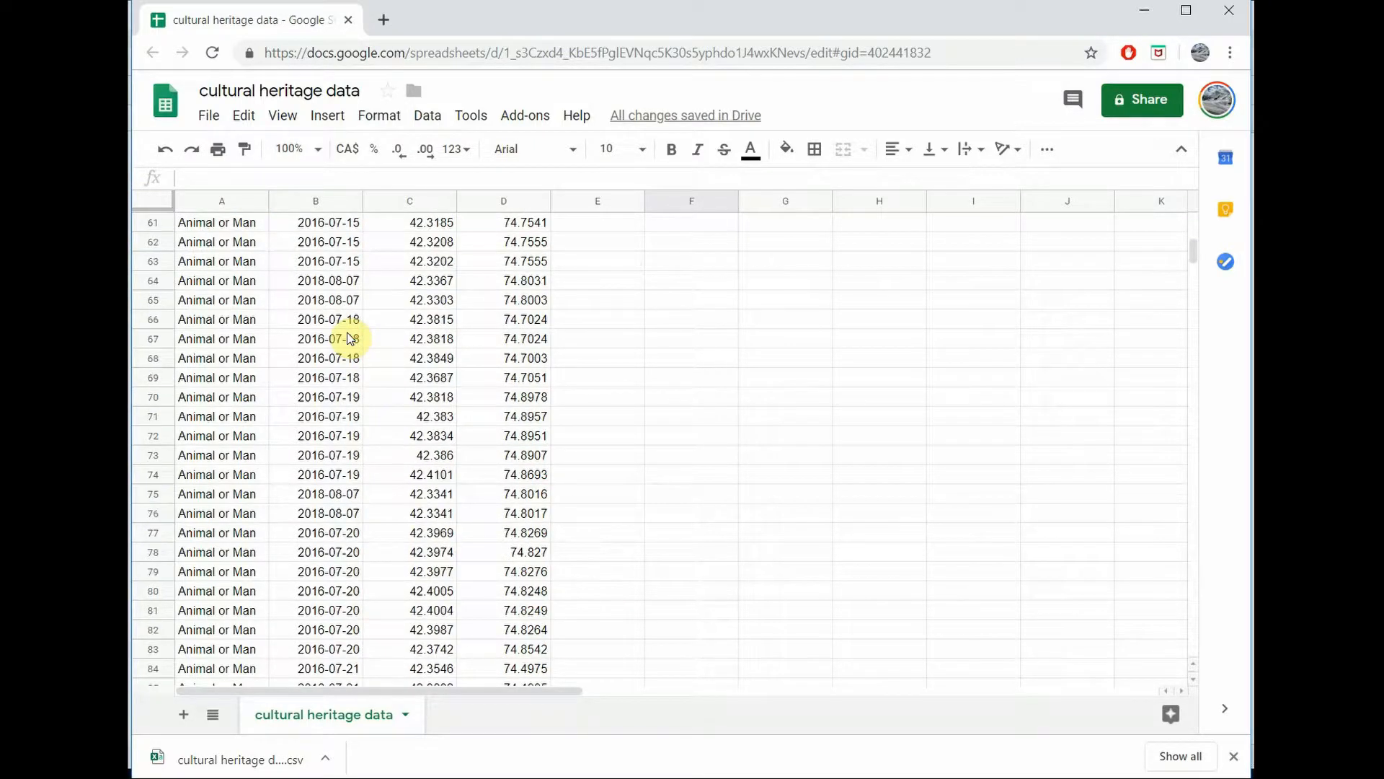
pyautogui.scroll(-20, 349, 338)
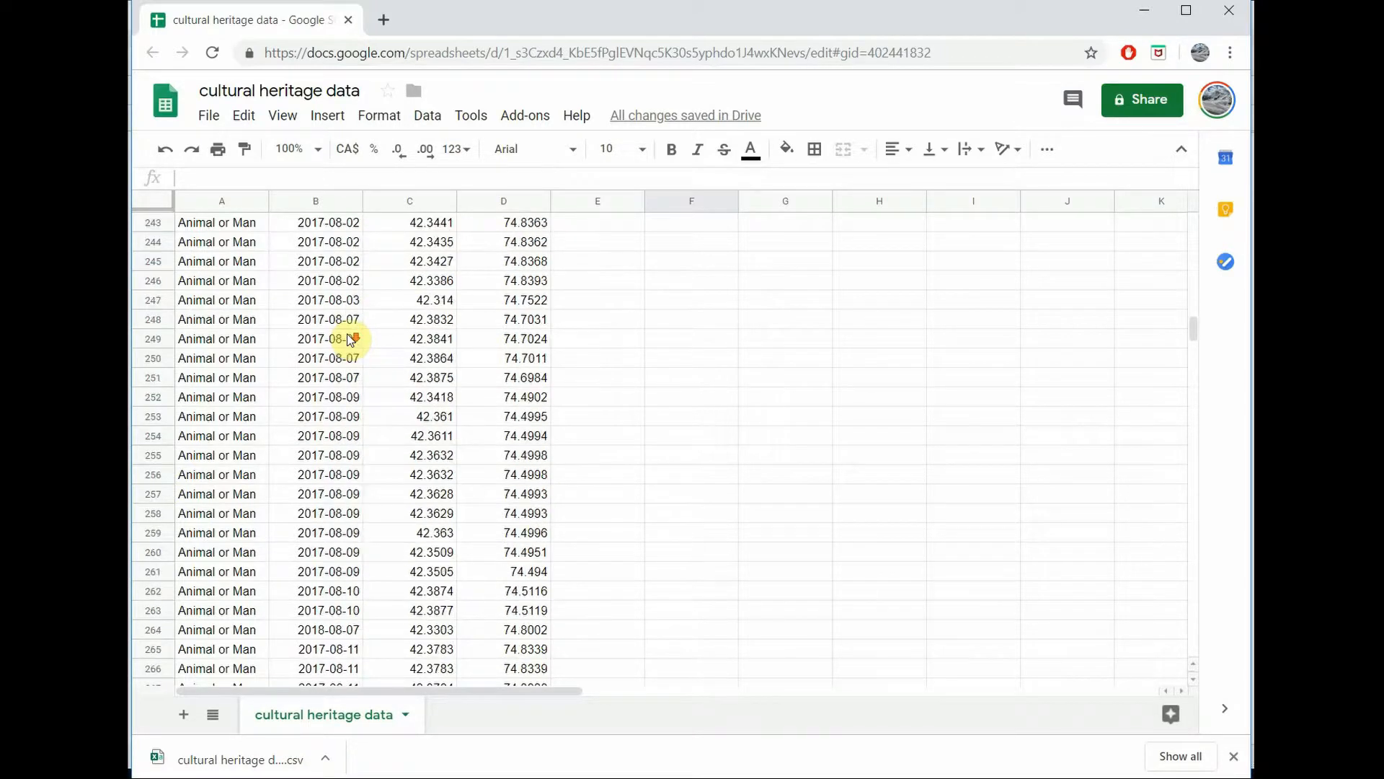
pyautogui.scroll(-20, 341, 323)
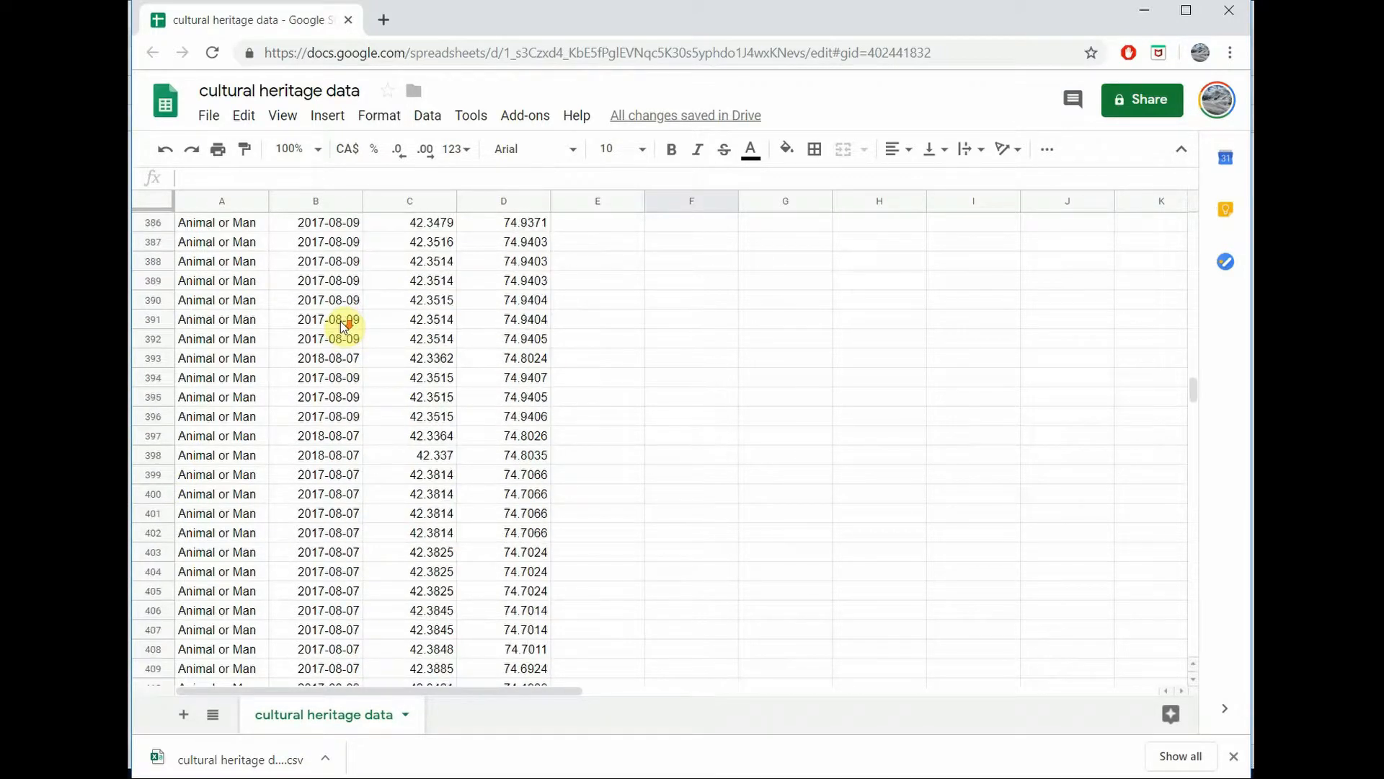
pyautogui.scroll(-20, 340, 322)
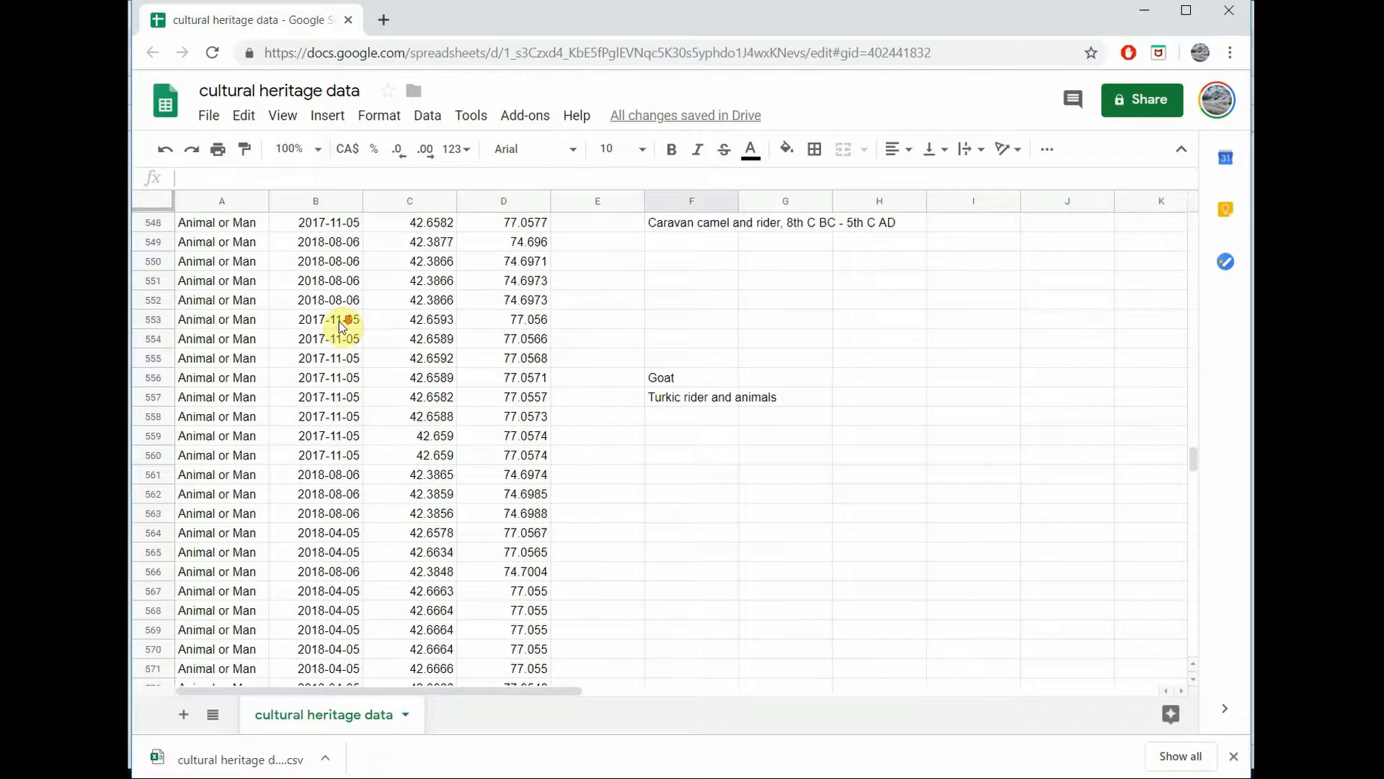
pyautogui.scroll(-20, 340, 321)
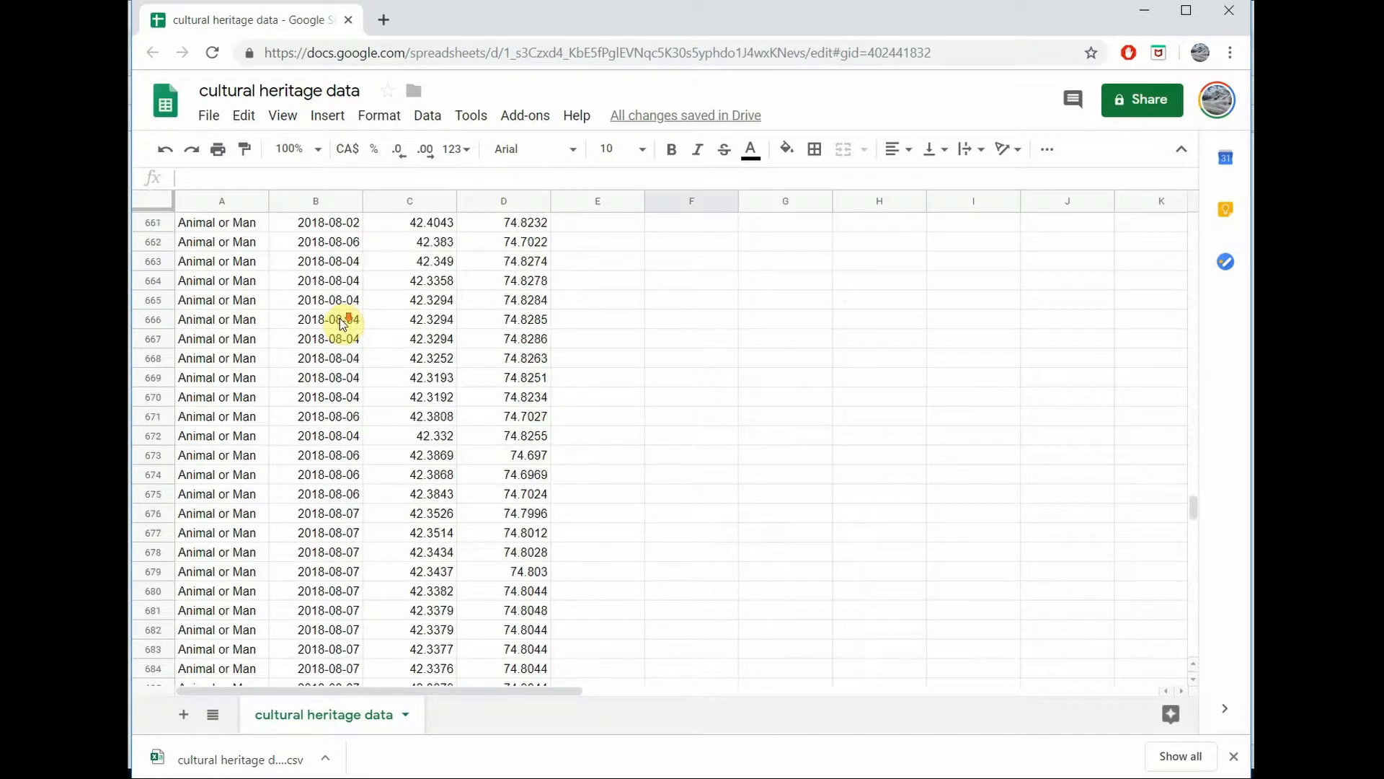
pyautogui.scroll(4, 342, 323)
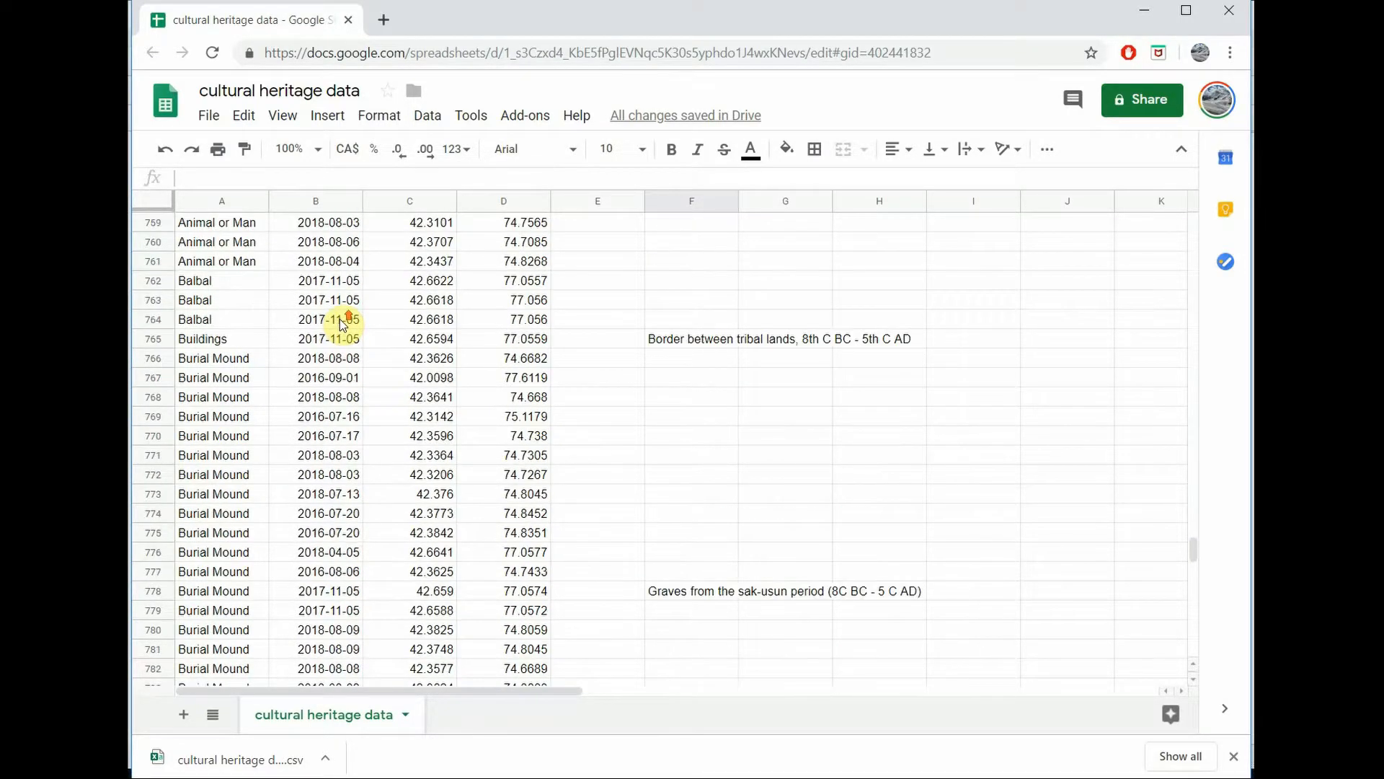
pyautogui.click(144, 358)
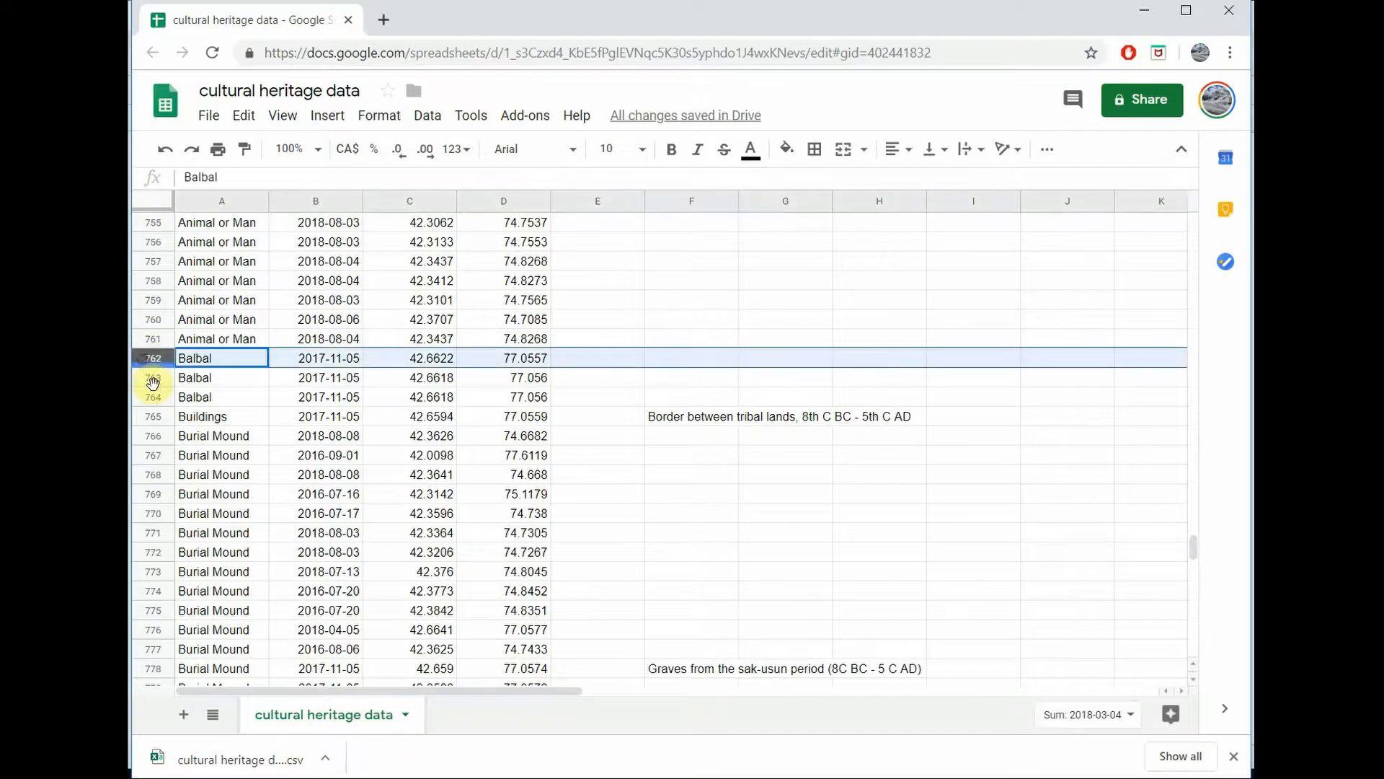
pyautogui.keyDown('shift'); pyautogui.click(156, 418); pyautogui.keyUp('shift')
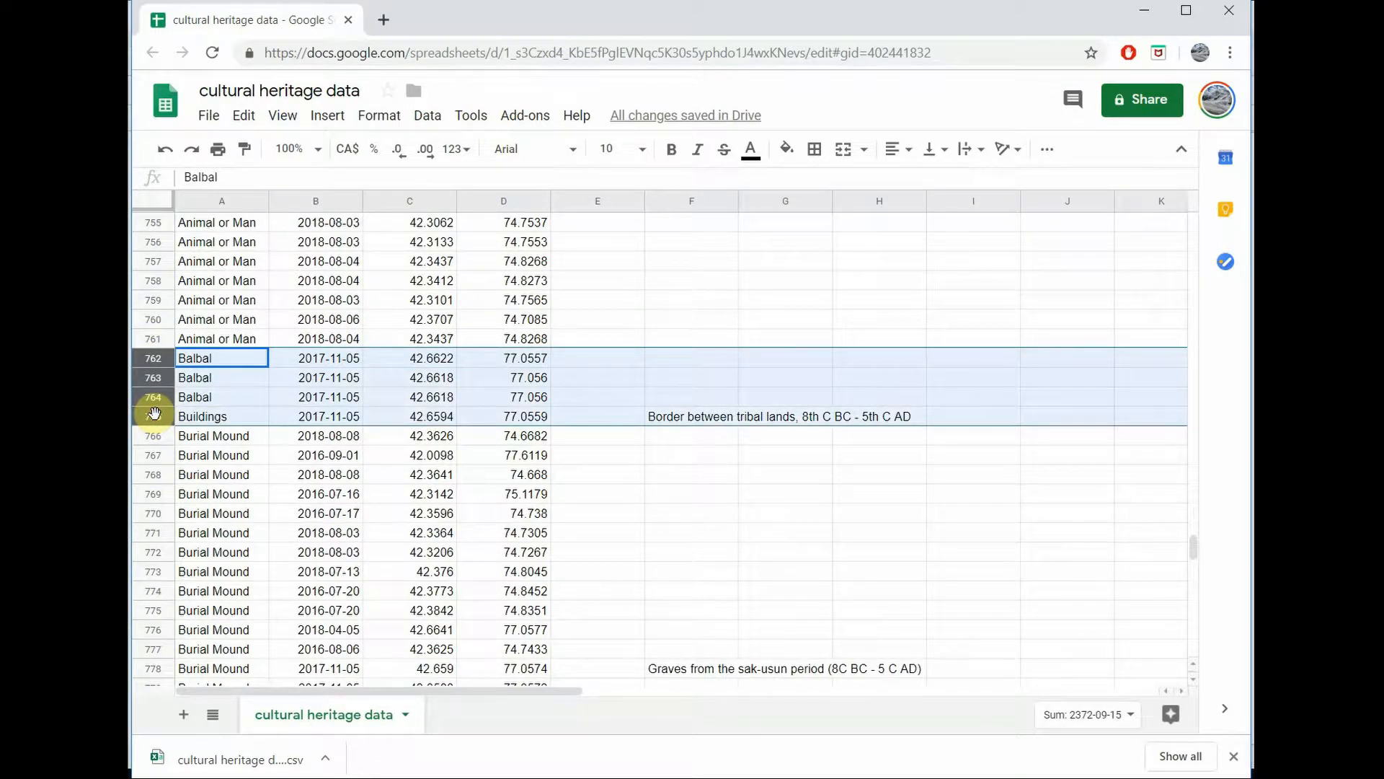
pyautogui.press('Delete')
# Step: Clear the contents of the Coins, Jewelery and Other records in rows 791 to 795
pyautogui.scroll(-8, 153, 421)
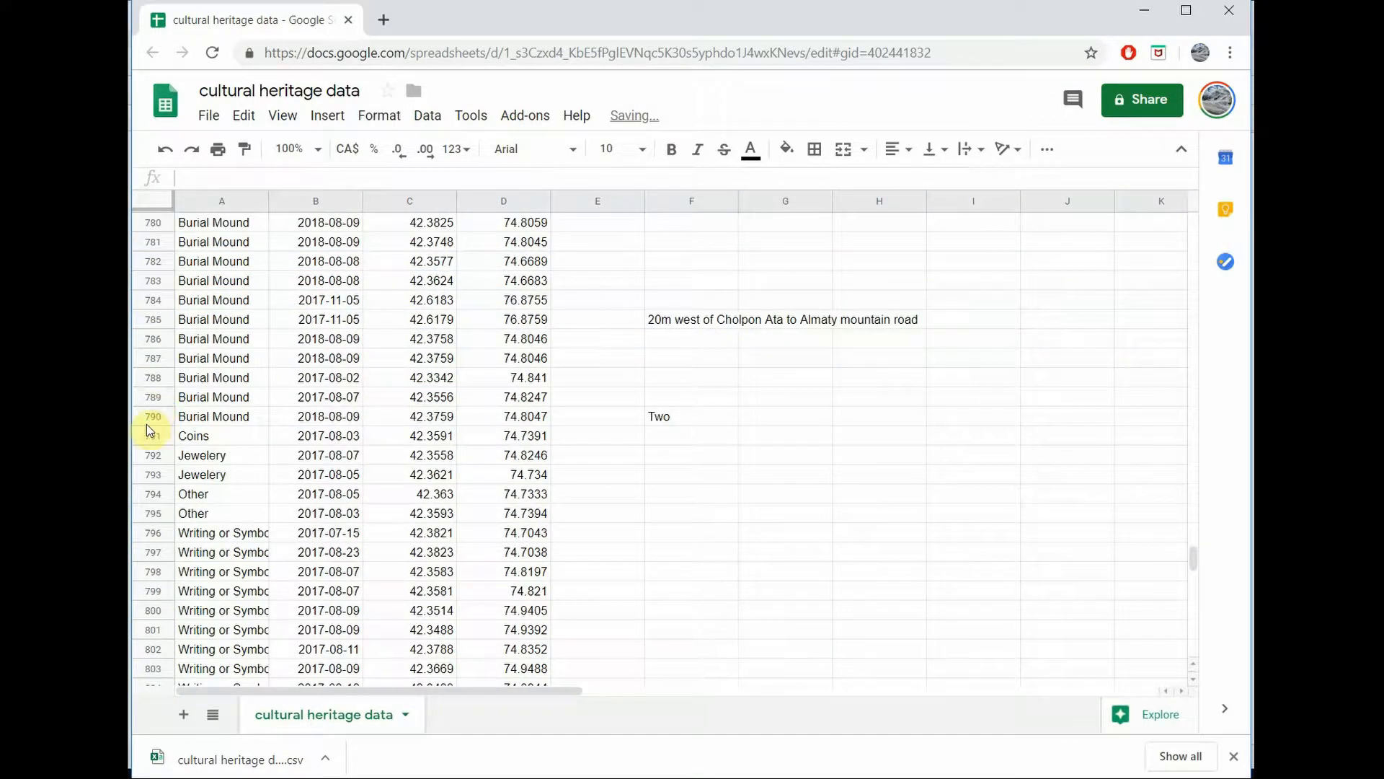
pyautogui.click(149, 434)
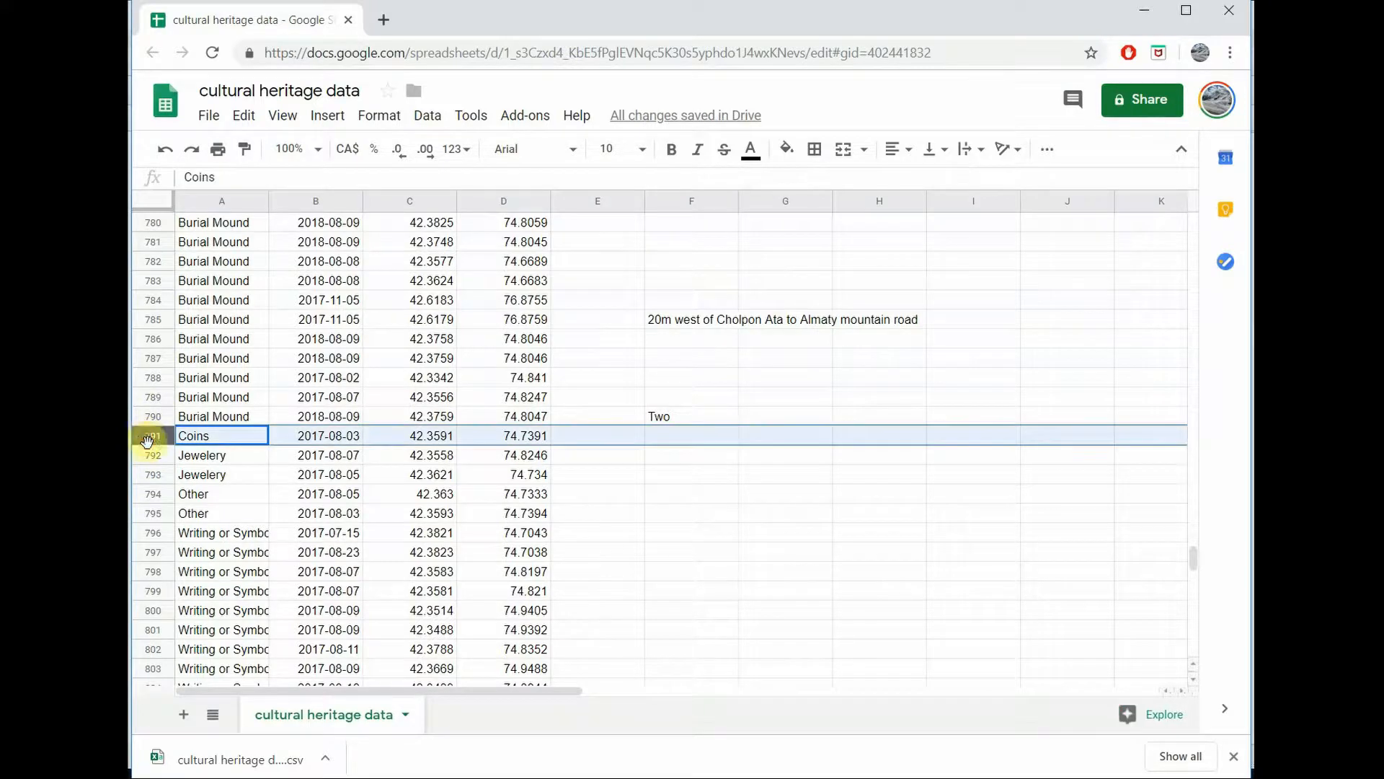
pyautogui.keyDown('shift'); pyautogui.click(153, 521); pyautogui.keyUp('shift')
pyautogui.press('Delete')
pyautogui.scroll(-7, 151, 505)
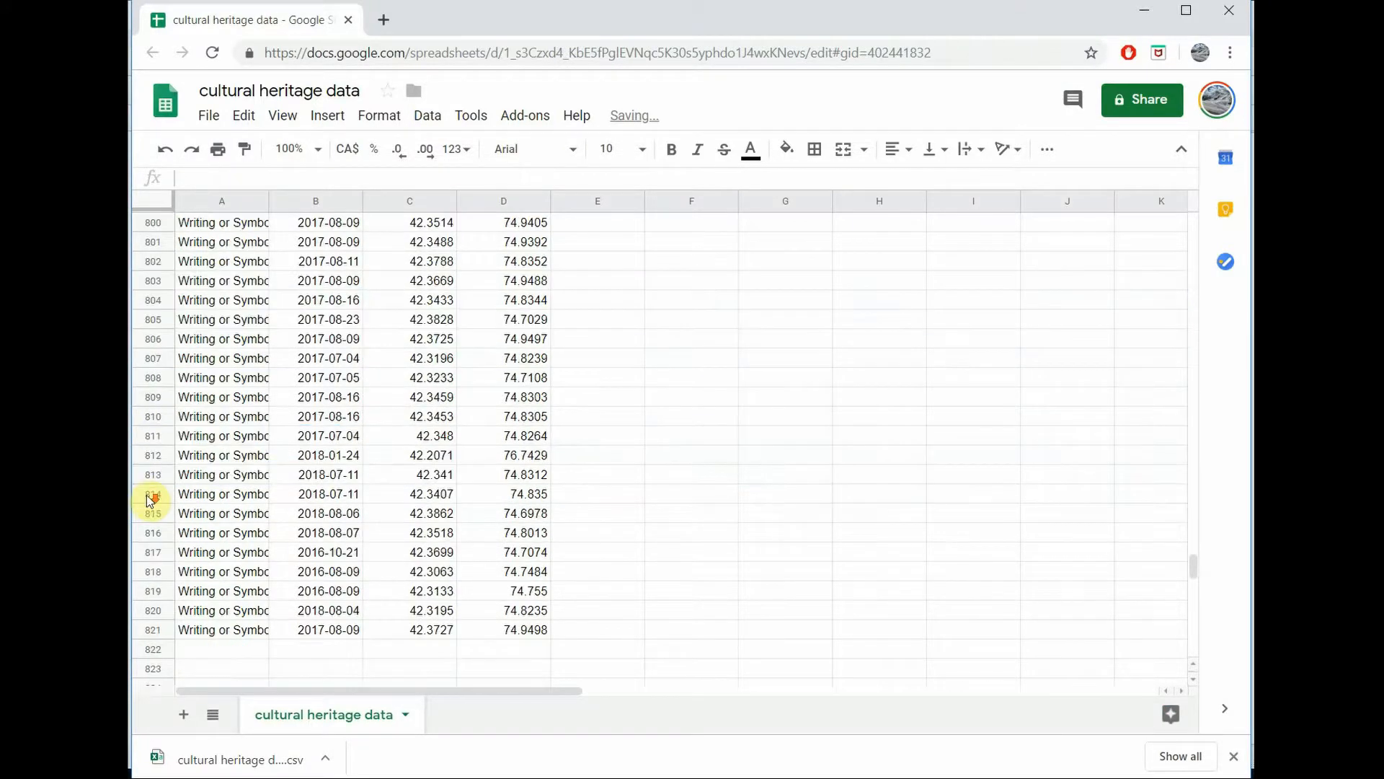
pyautogui.scroll(-3, 149, 499)
pyautogui.scroll(8, 153, 476)
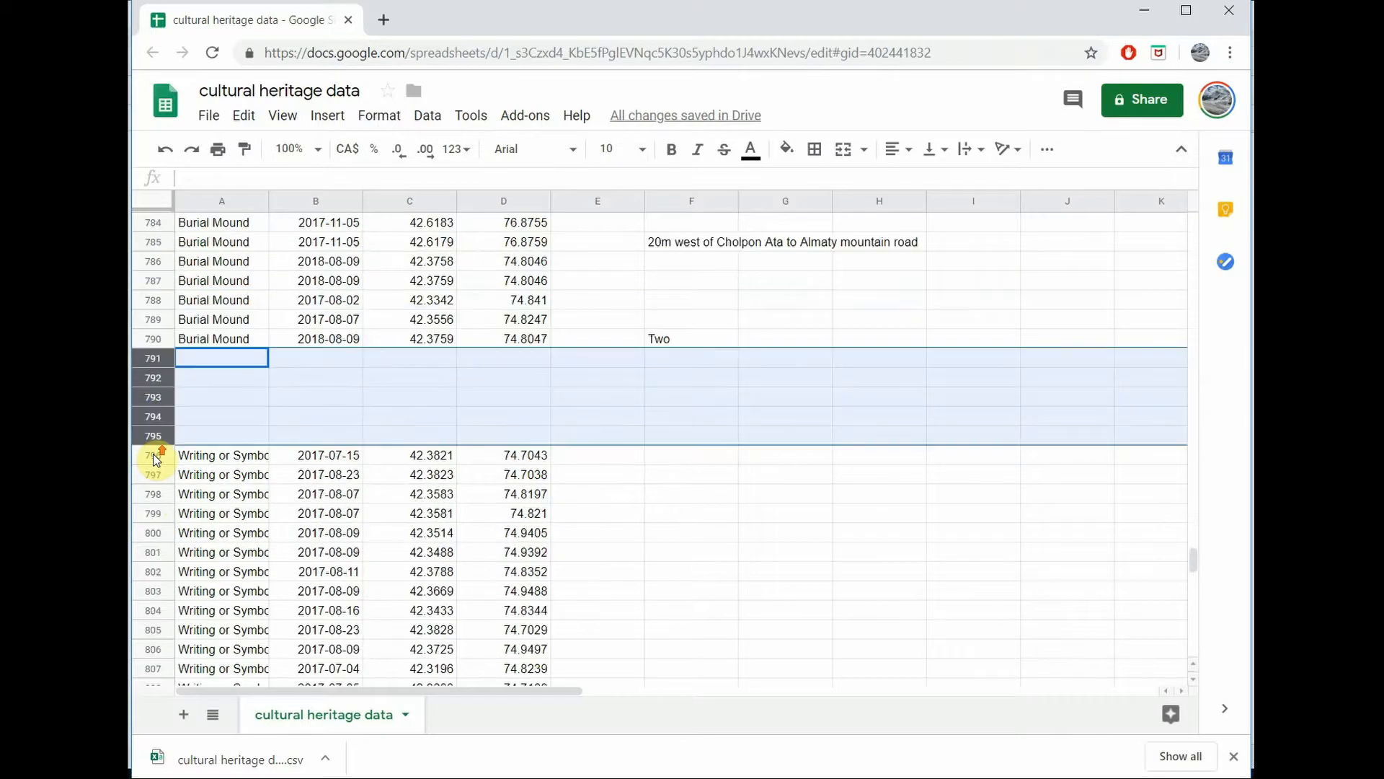
# Step: Download the cleaned cultural heritage data sheet as a CSV file
pyautogui.scroll(11, 156, 460)
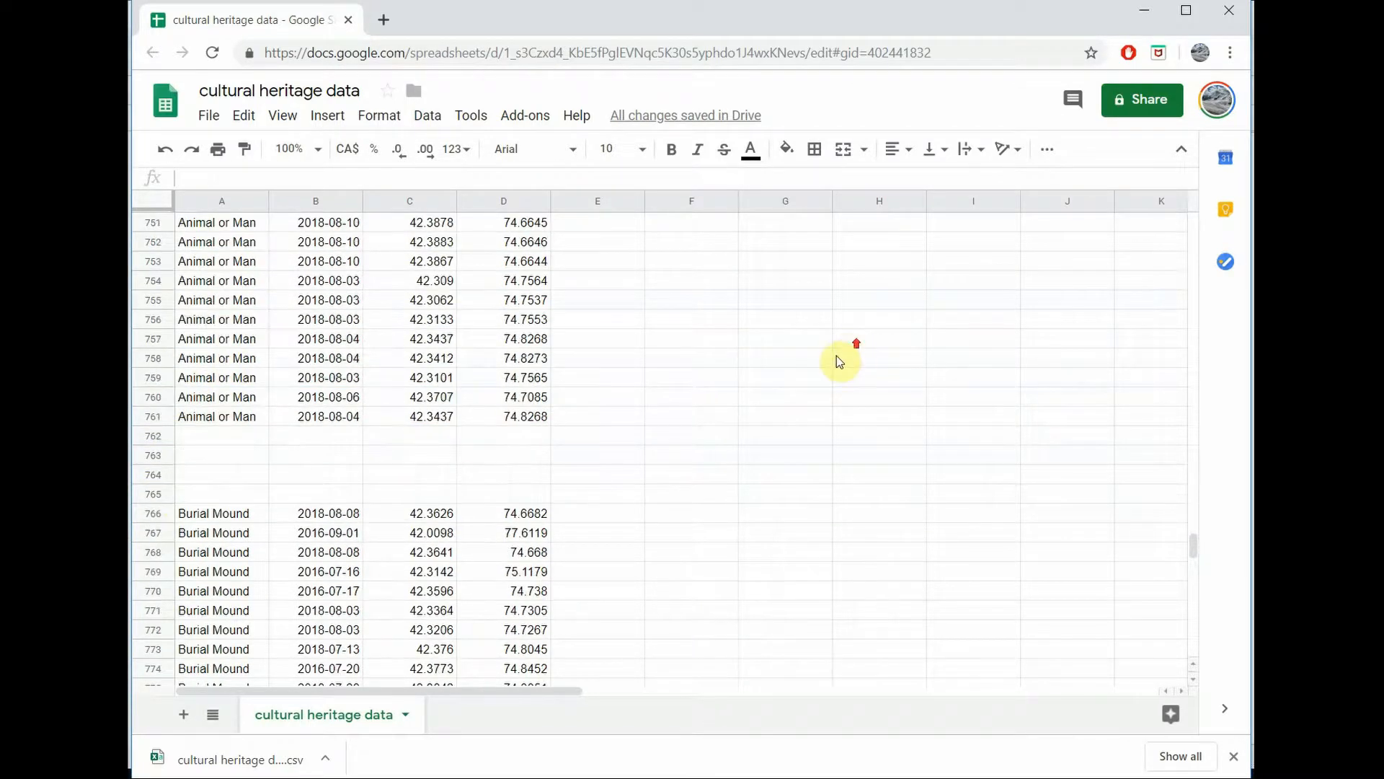
pyautogui.click(208, 119)
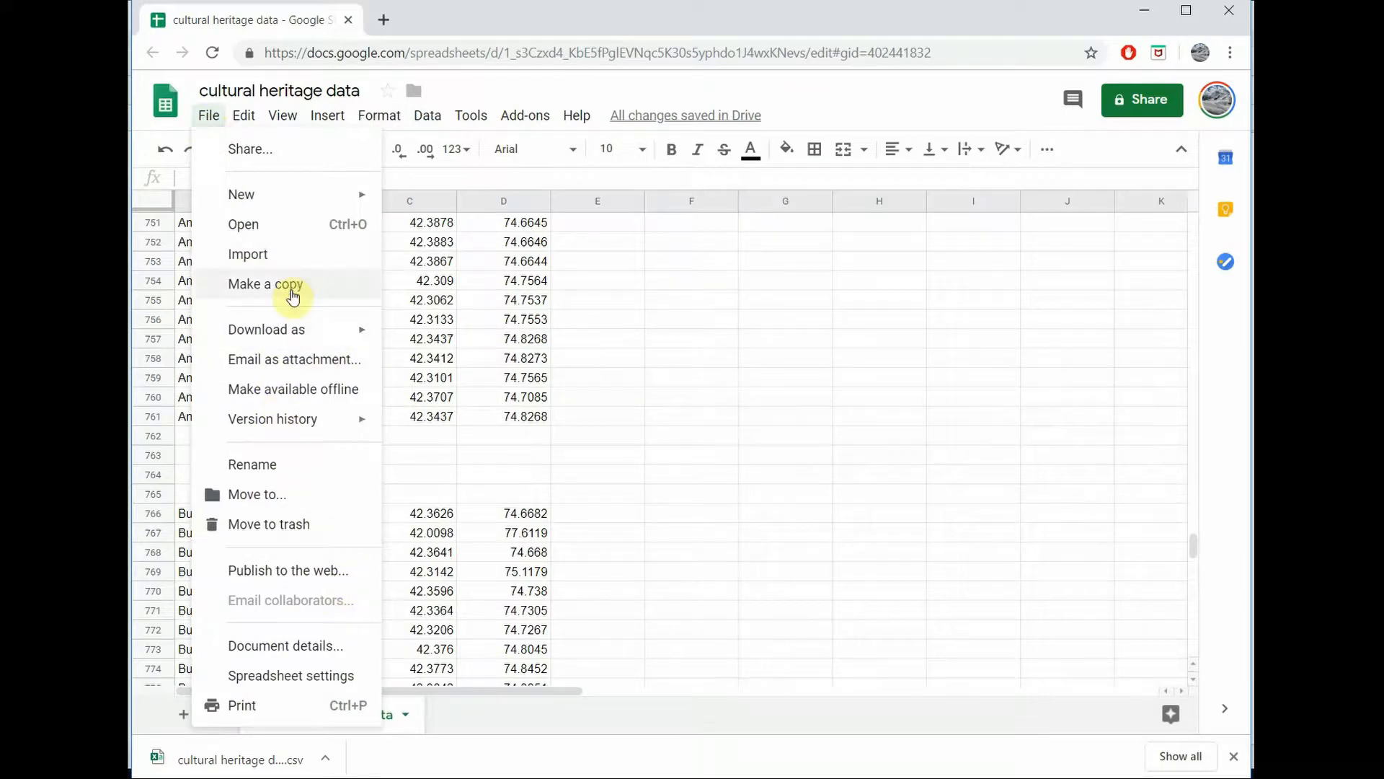
pyautogui.moveTo(291, 330)
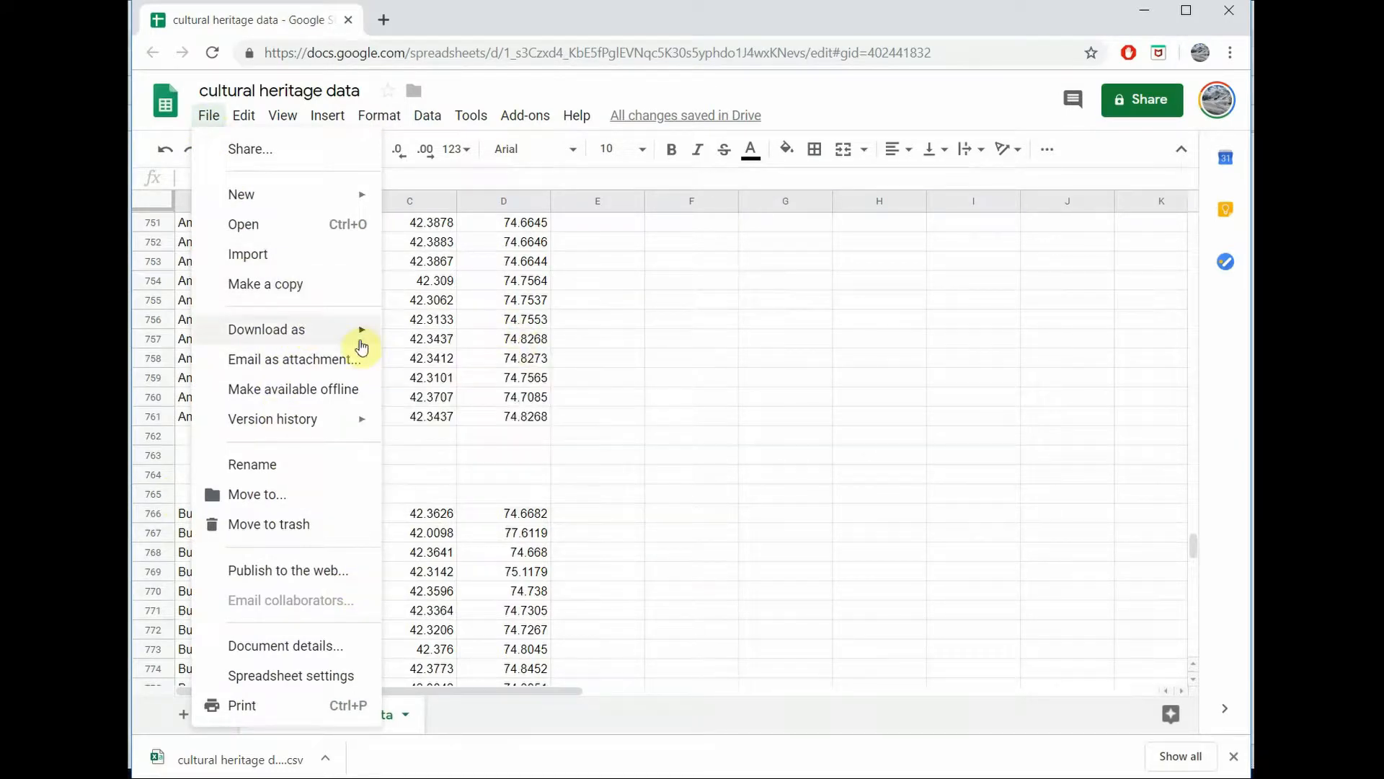
pyautogui.moveTo(360, 345)
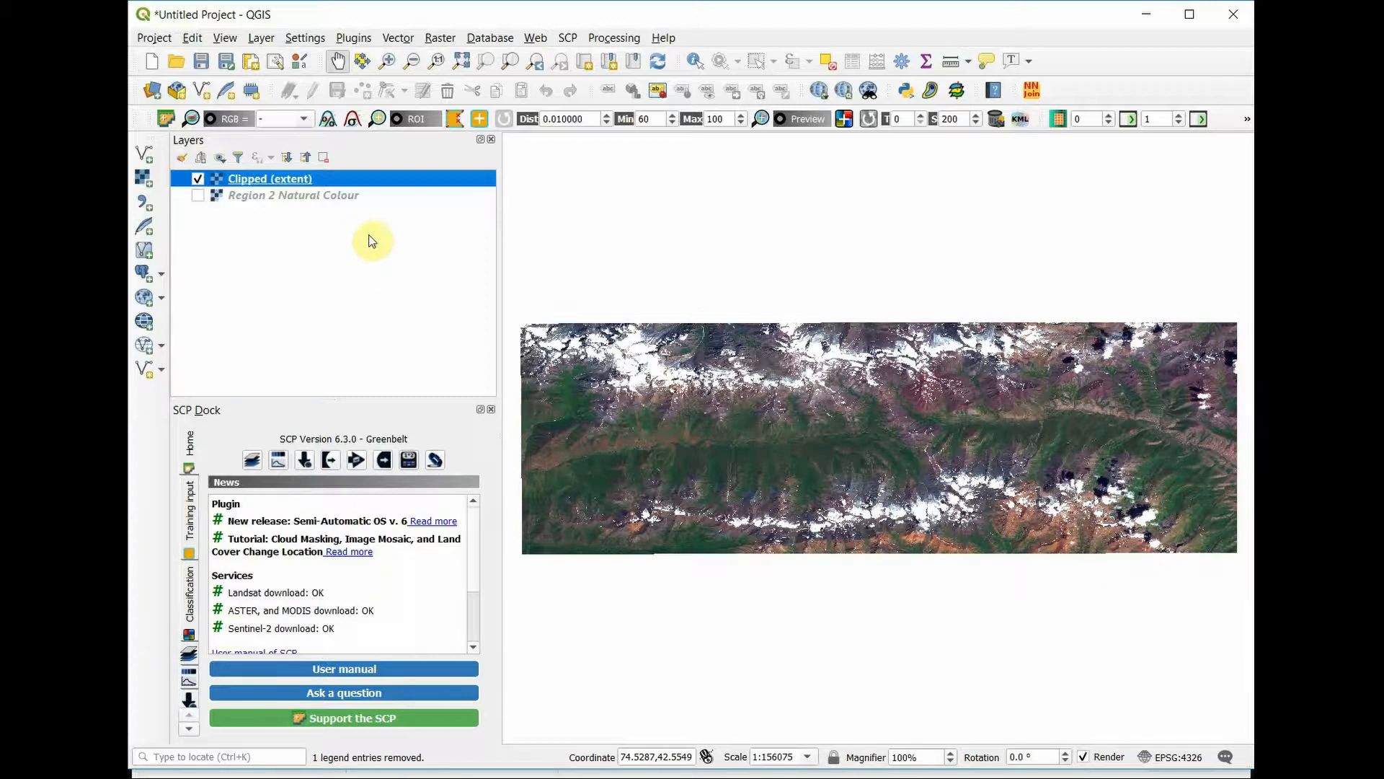
# Step: Switch to QGIS and start a delimited text layer from the file cultural heritage data - cultural heritage data (1).csv
pyautogui.click(262, 38)
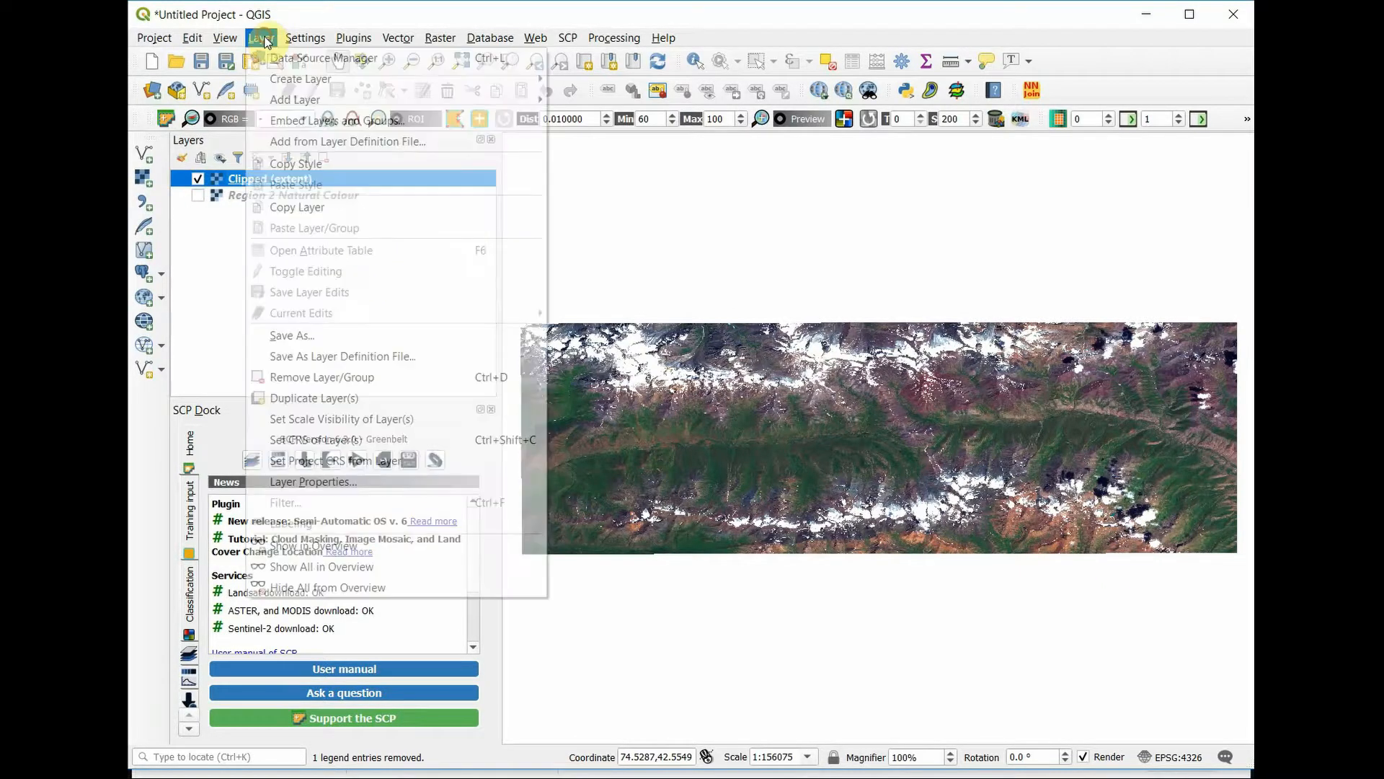
pyautogui.moveTo(272, 101)
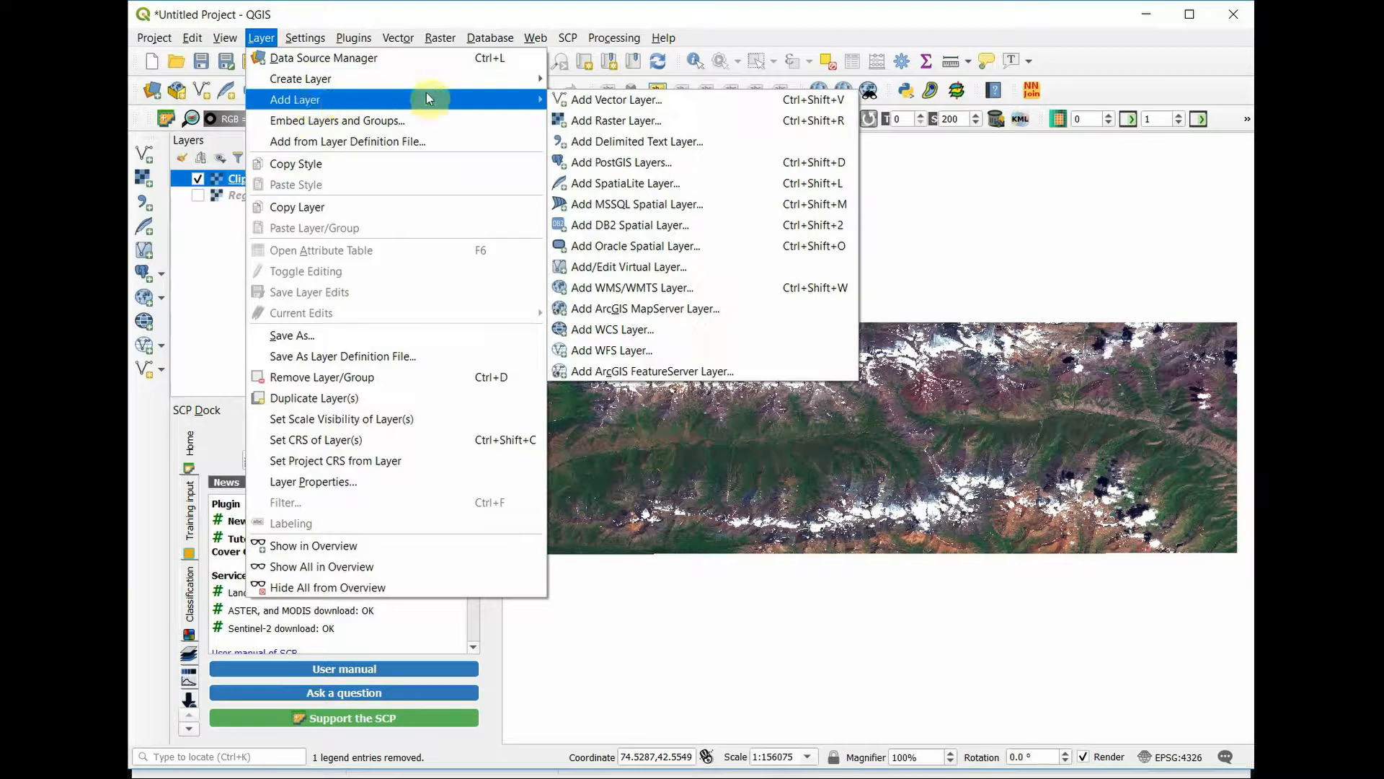
pyautogui.click(715, 149)
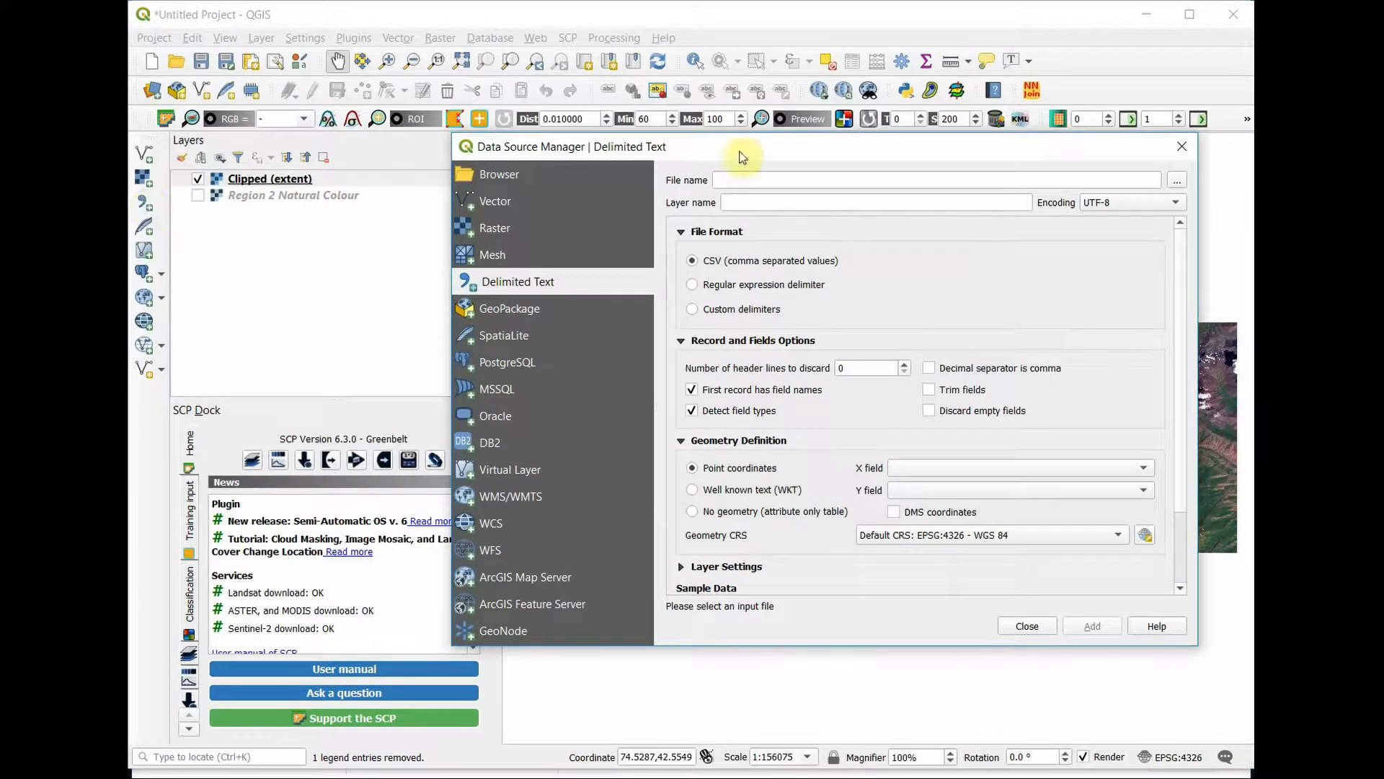
pyautogui.click(1178, 181)
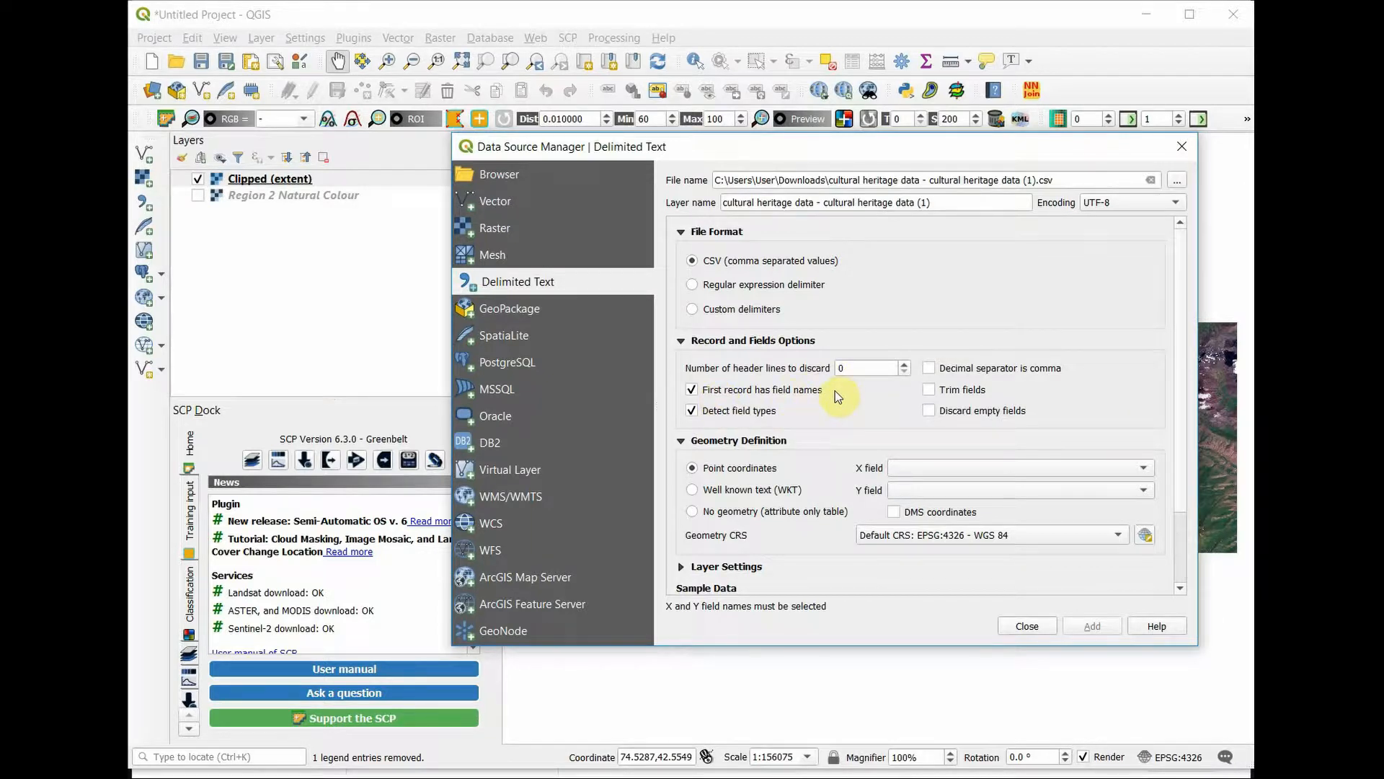
# Step: Set Long as the X field and Lat as the Y field, and add the point layer to the project
pyautogui.scroll(-1, 835, 531)
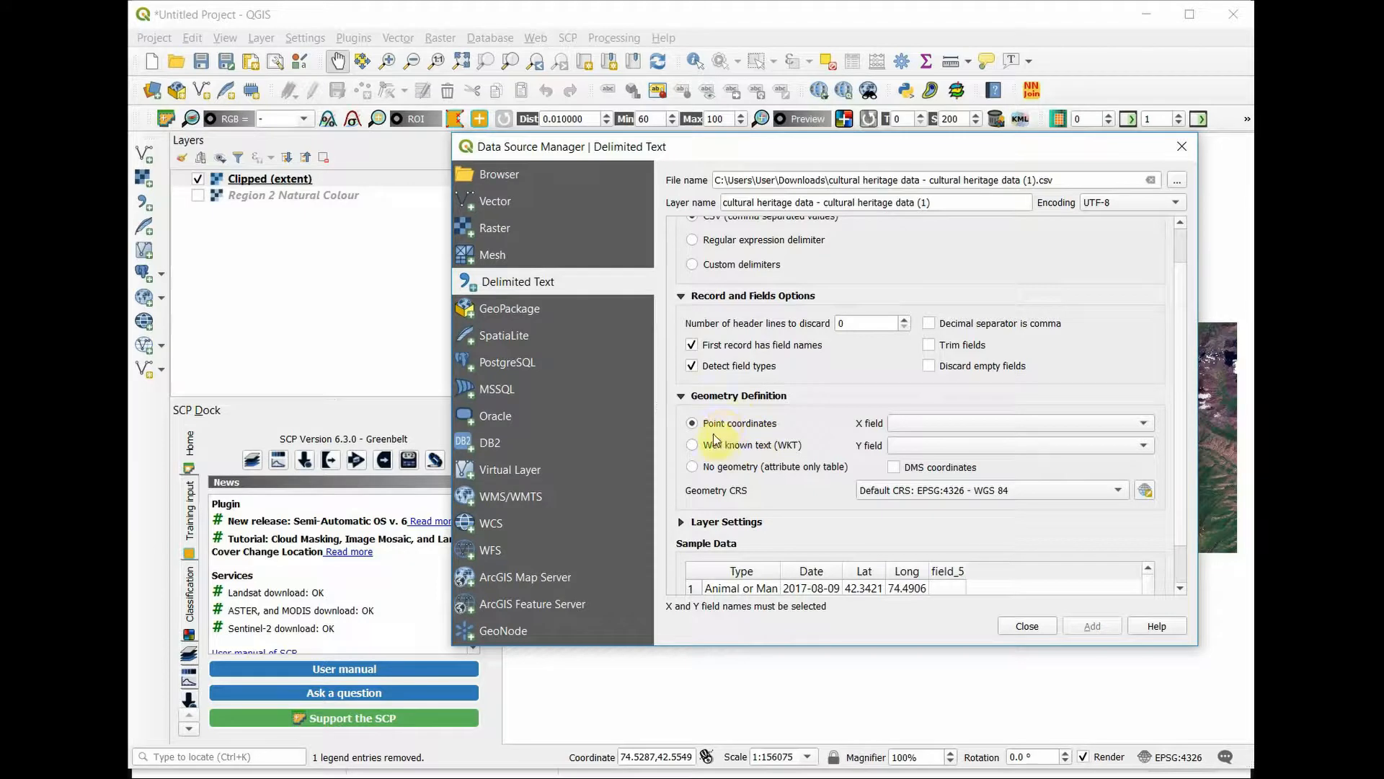
pyautogui.click(1111, 428)
pyautogui.click(1083, 482)
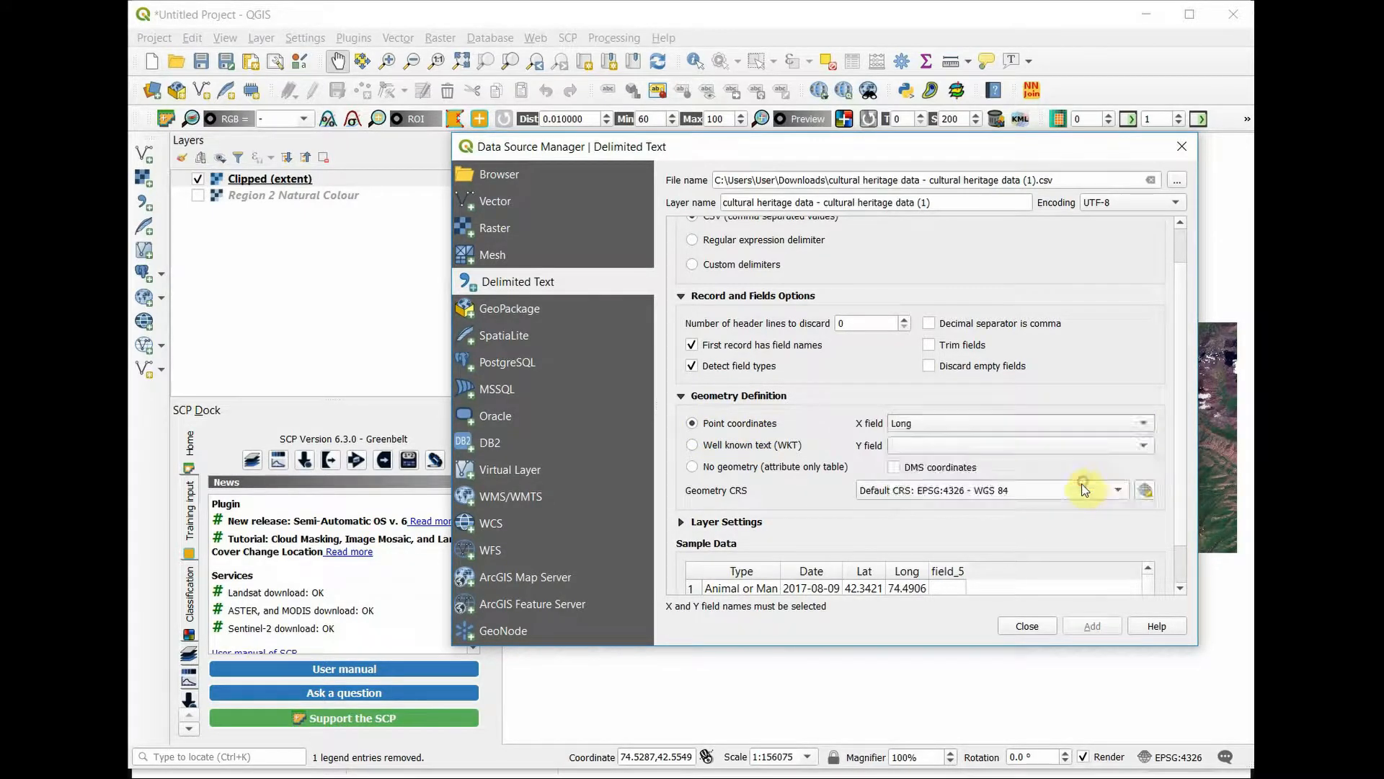
pyautogui.click(1092, 452)
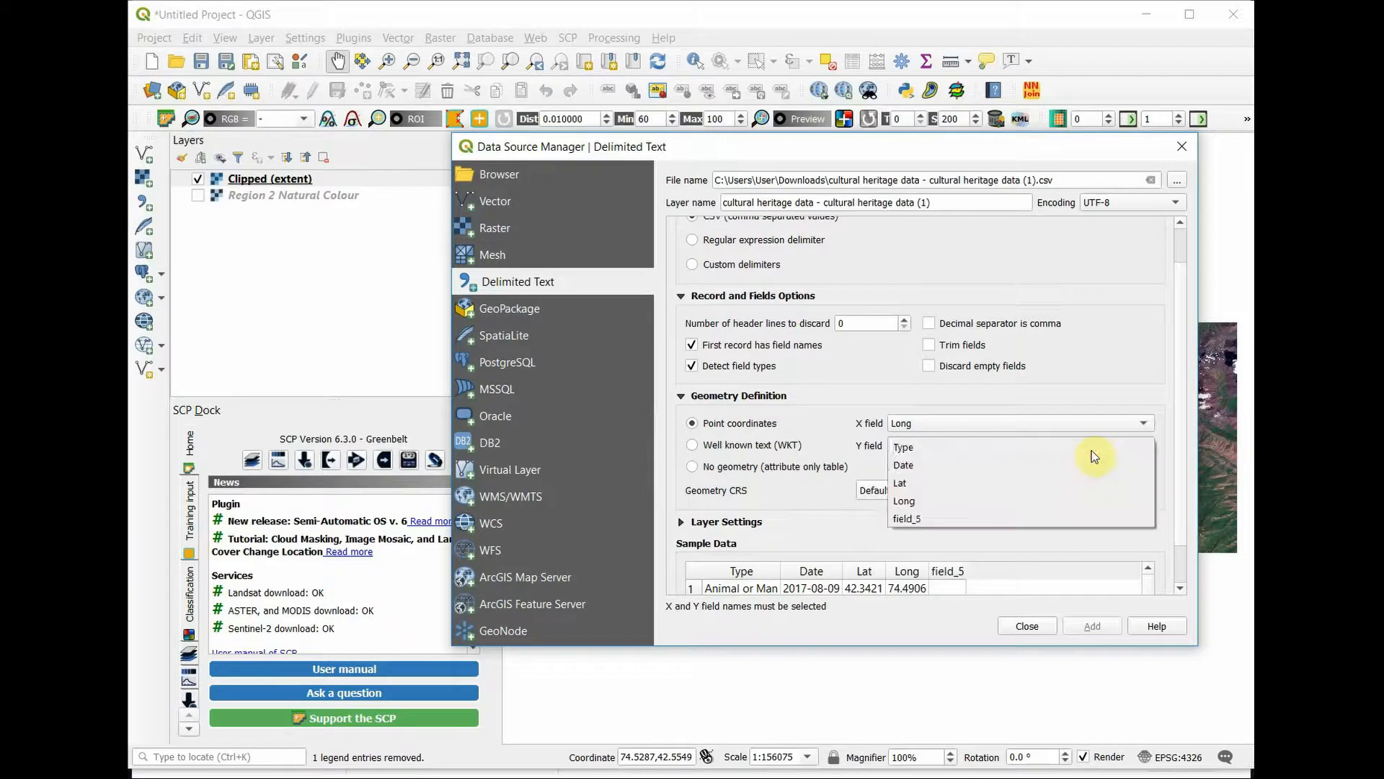
pyautogui.click(1061, 482)
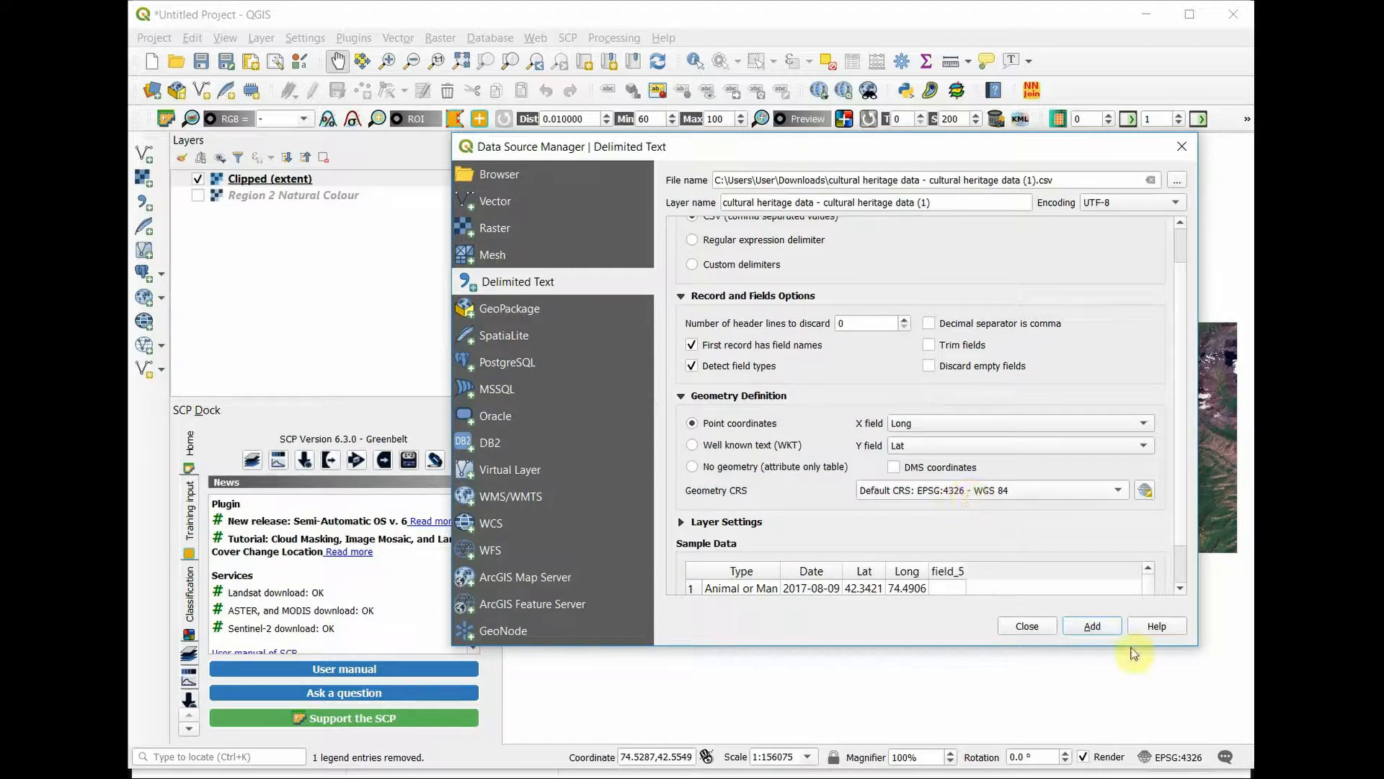
pyautogui.click(1093, 625)
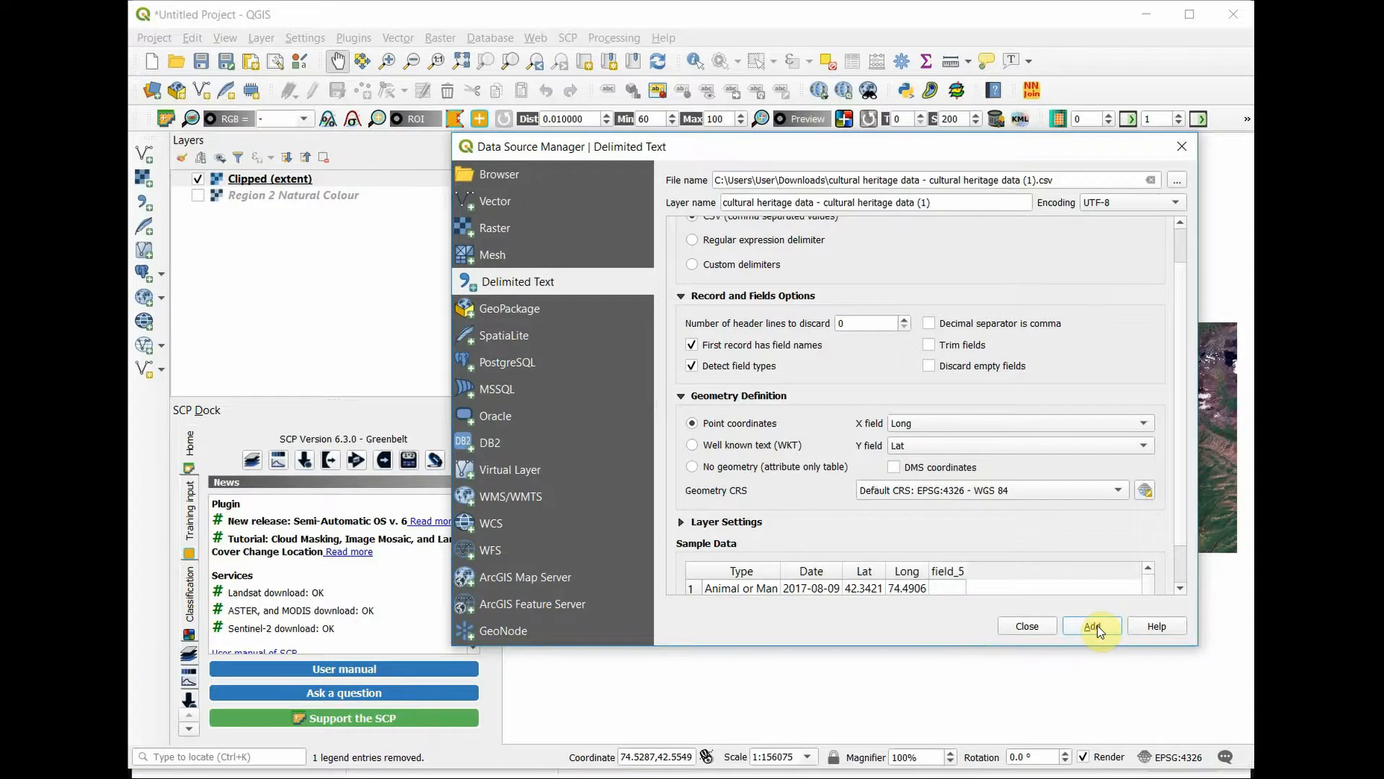
pyautogui.click(1028, 626)
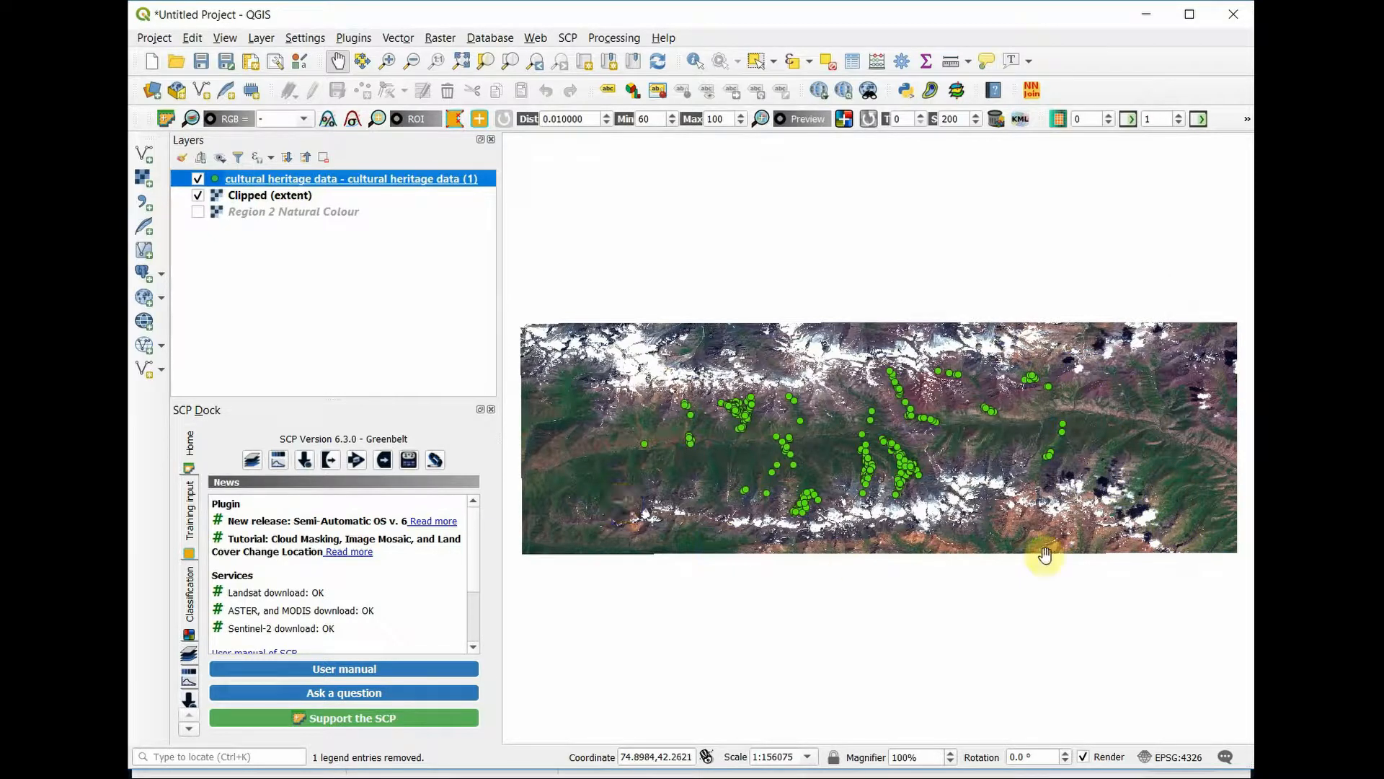
# Step: View the full extent of the cultural heritage points, and return the map to the Clipped (extent) layer
pyautogui.rightClick(294, 183)
pyautogui.click(324, 189)
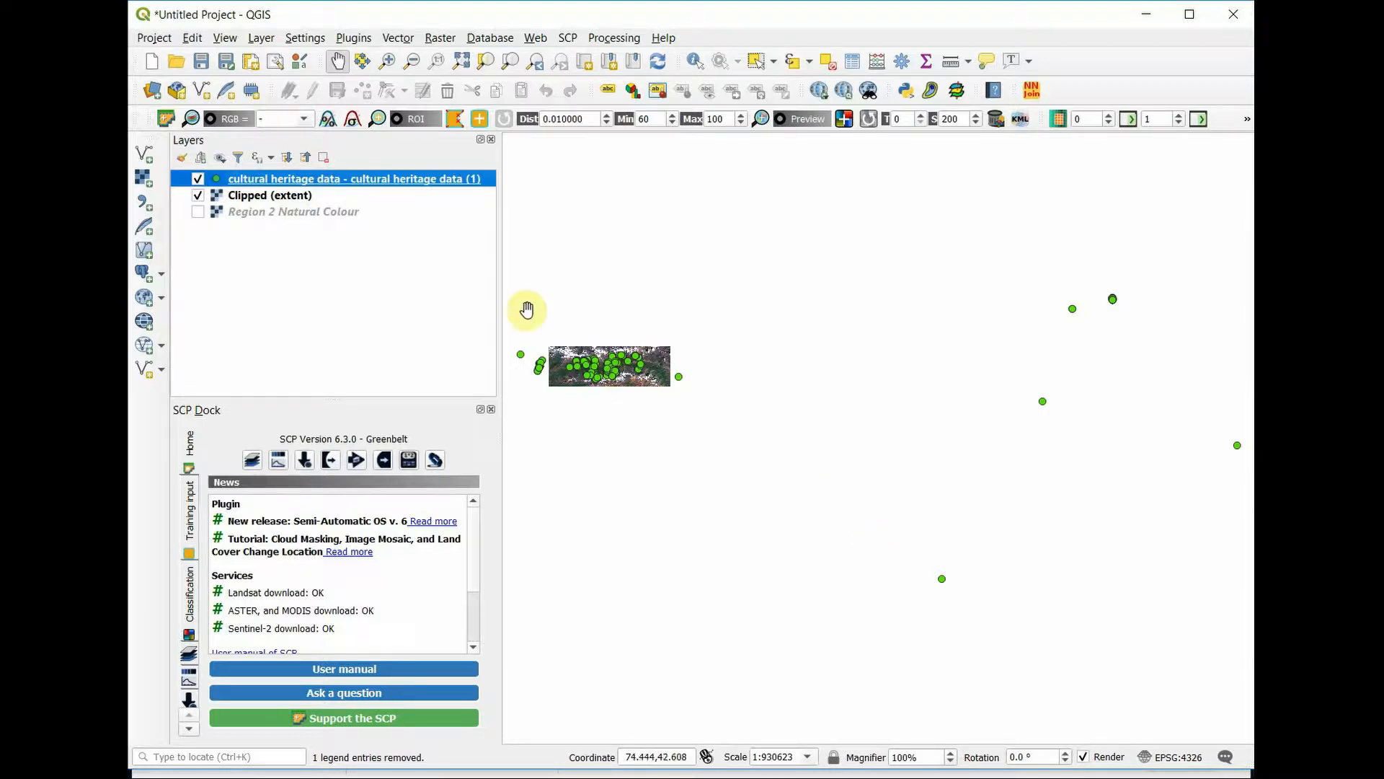
pyautogui.rightClick(238, 195)
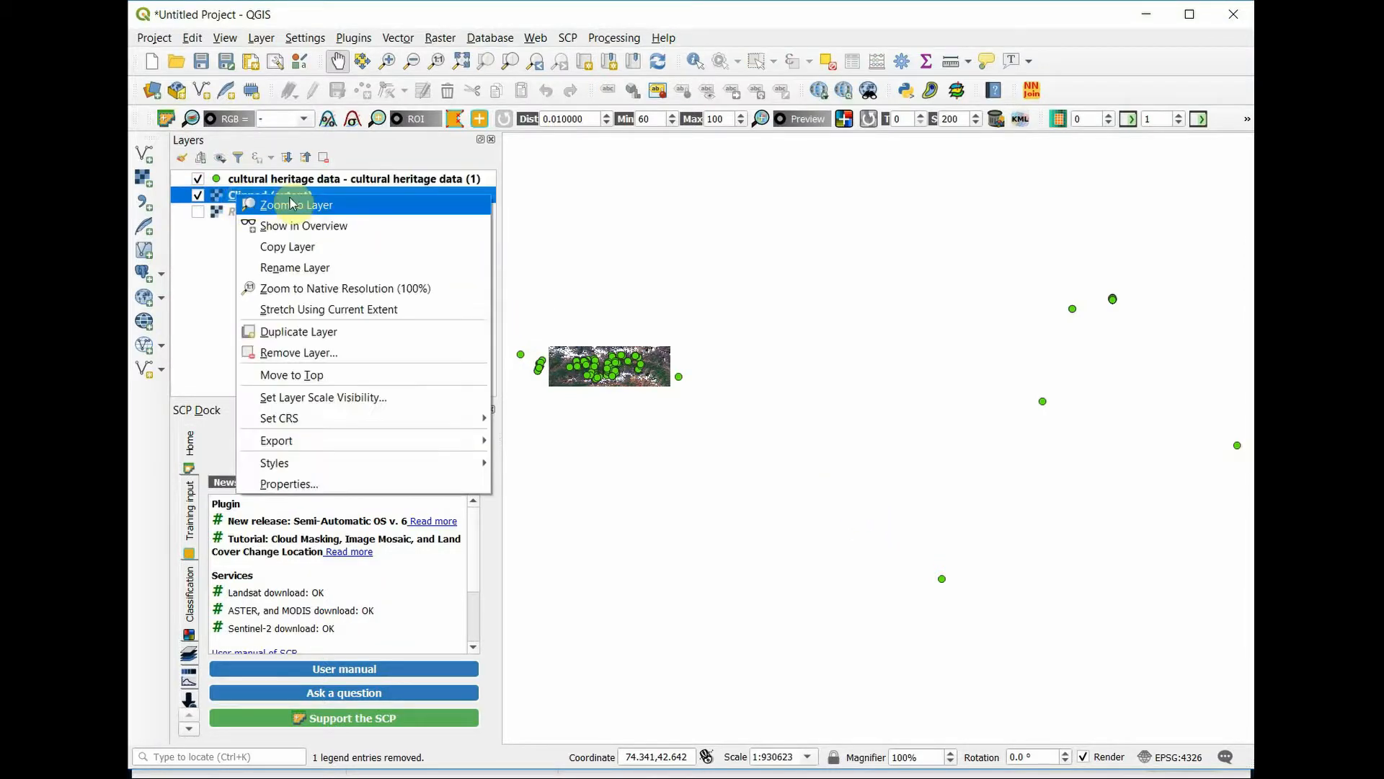
pyautogui.click(291, 204)
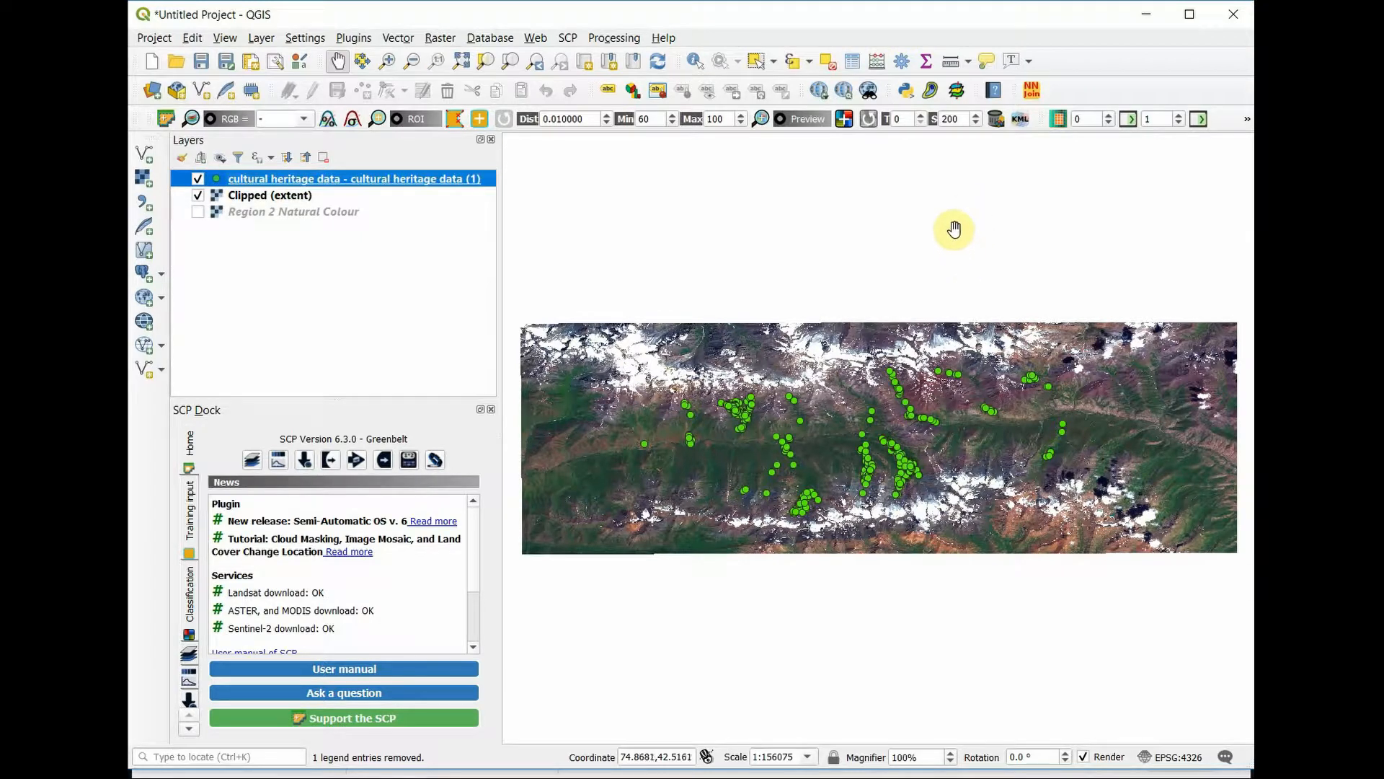
# Step: Select the heritage points over the clipped image and export only those as the ESRI Shapefile Cultural History Data within Region 2
pyautogui.click(754, 63)
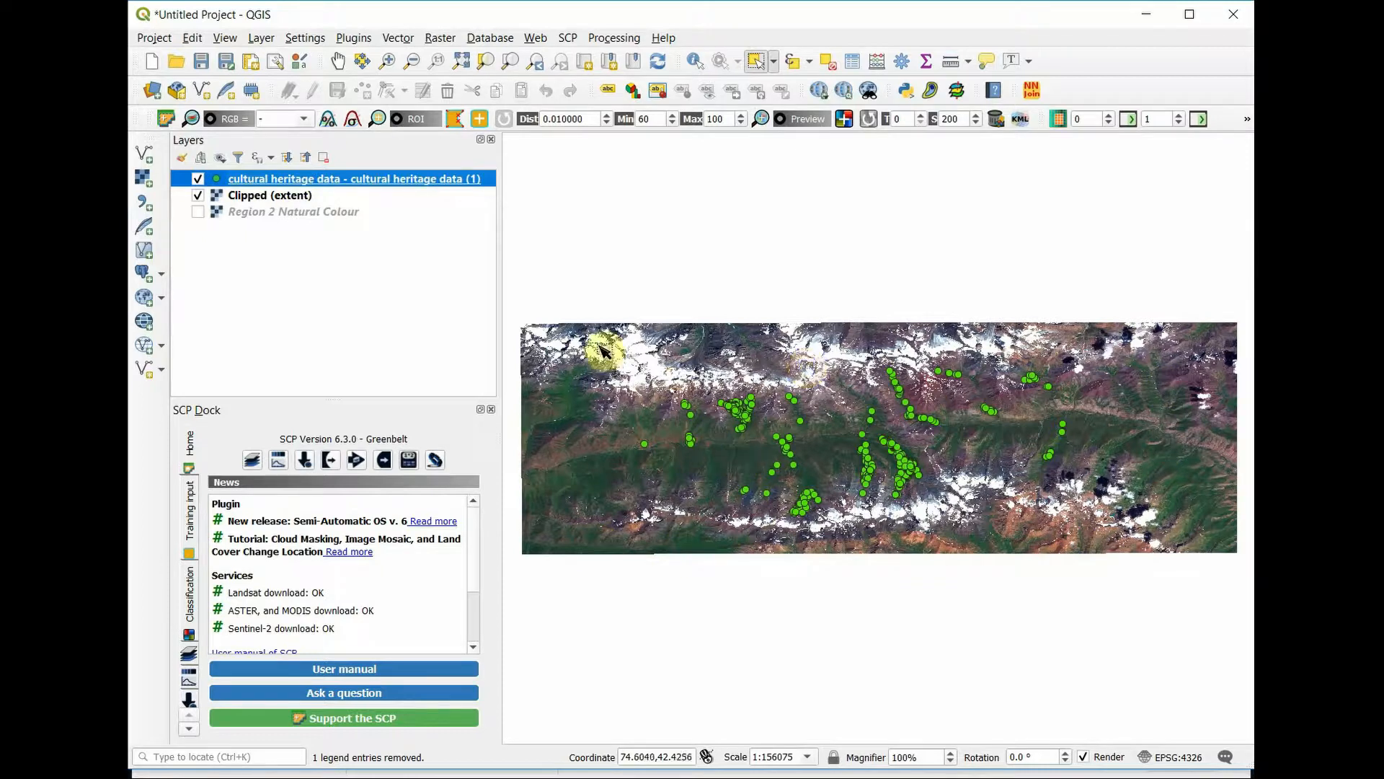
pyautogui.moveTo(597, 335); pyautogui.dragTo(1138, 535)
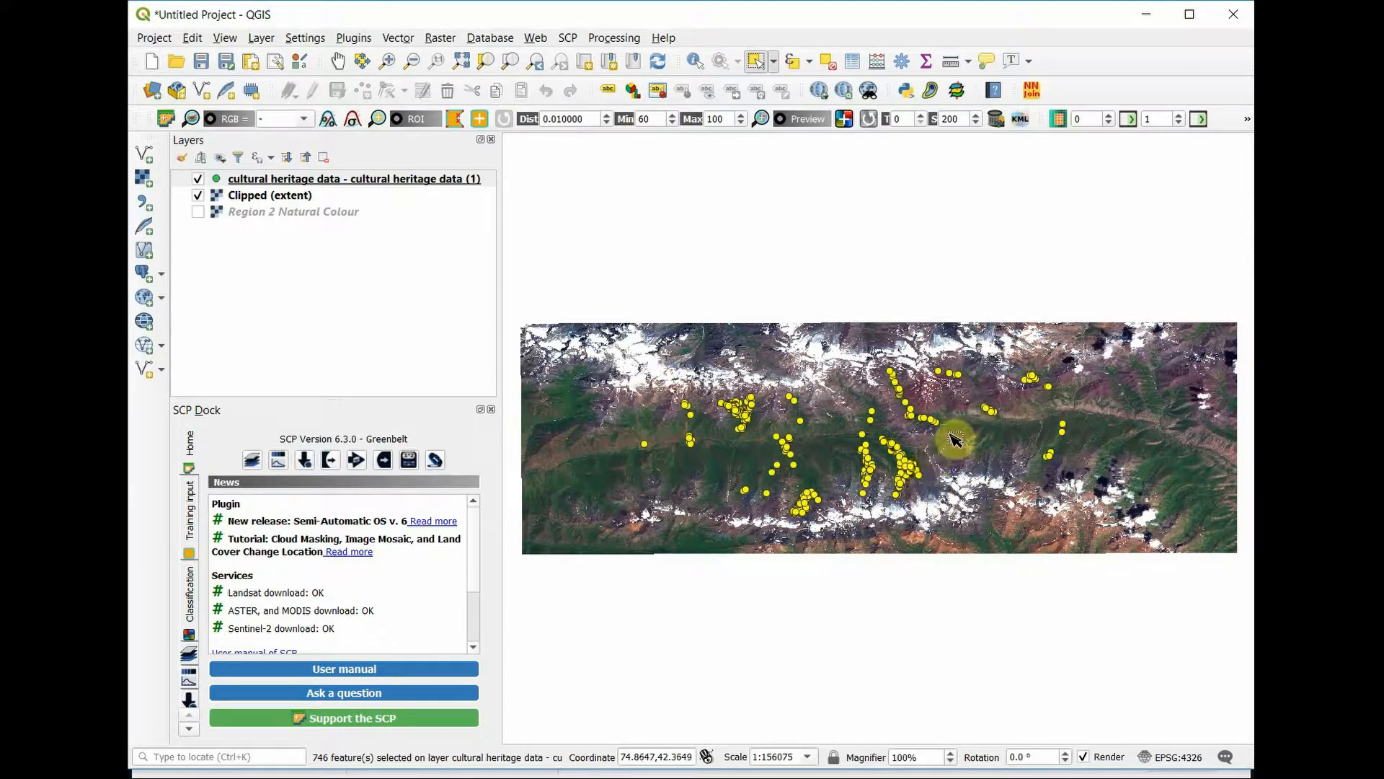
pyautogui.rightClick(302, 178)
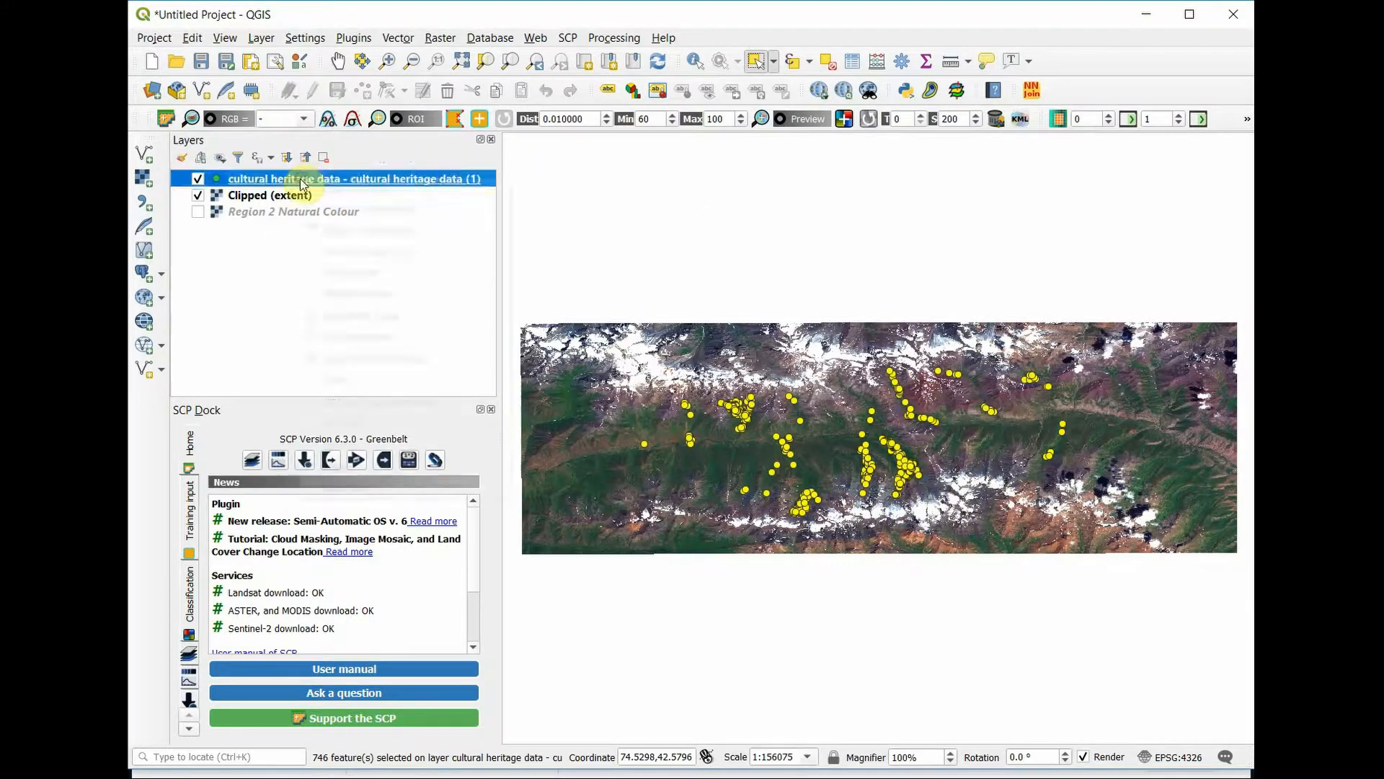
pyautogui.moveTo(463, 449)
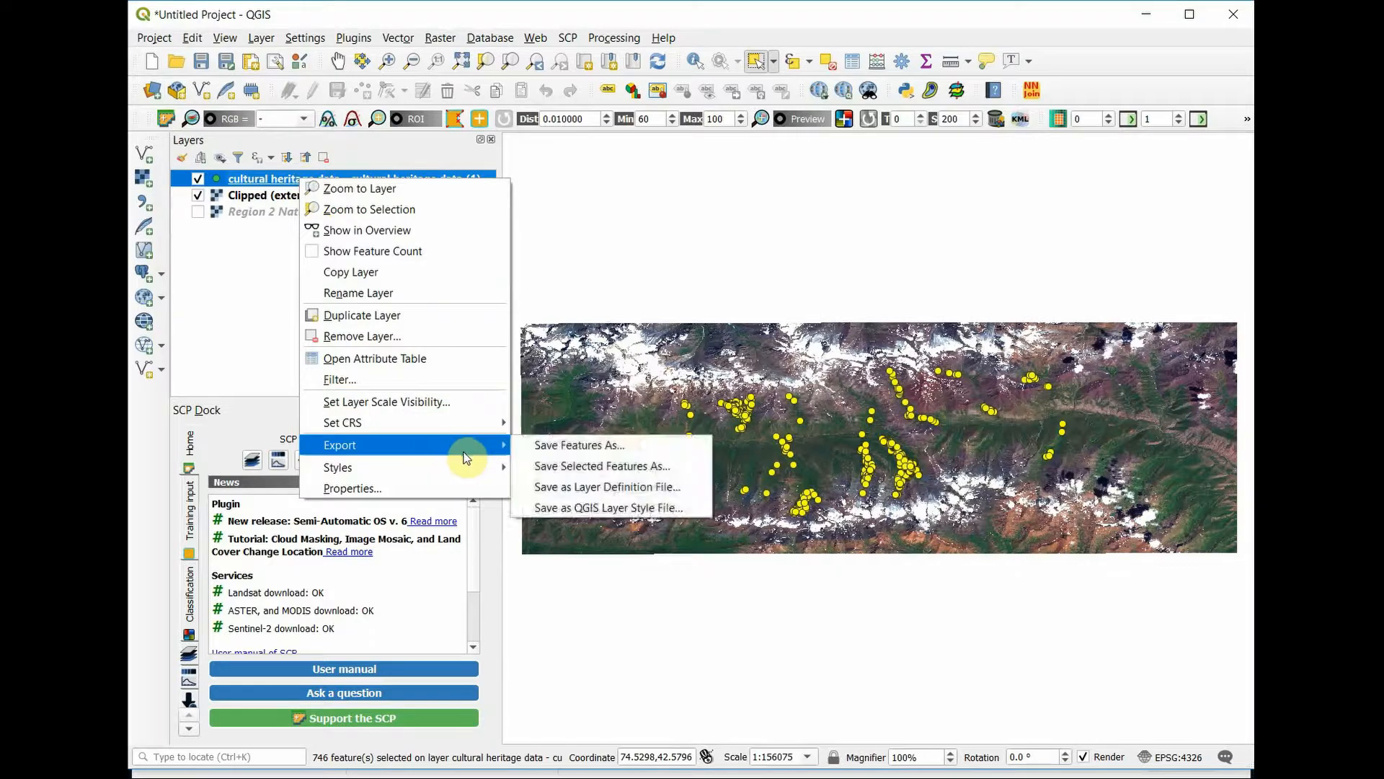
pyautogui.click(558, 447)
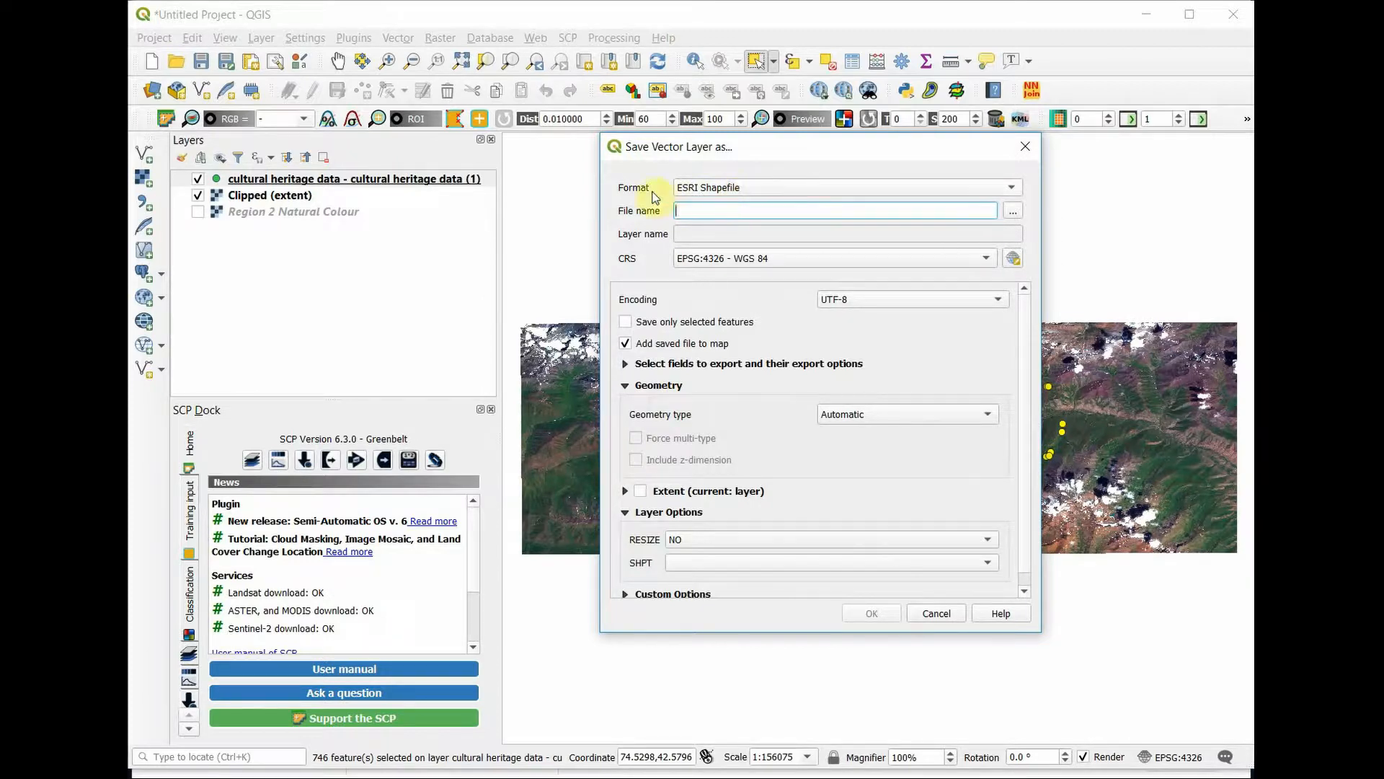
pyautogui.click(1013, 210)
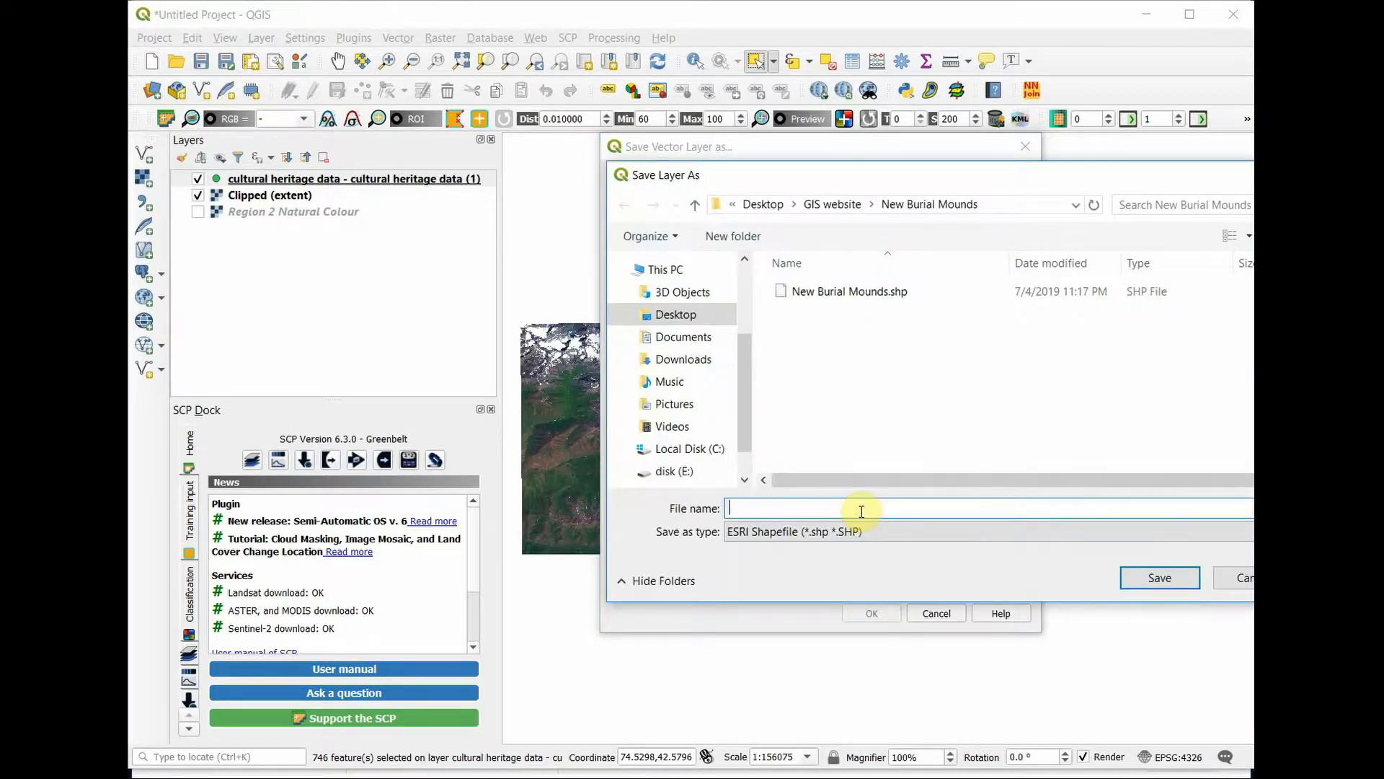
pyautogui.write('Cultural History Data within Region 2')
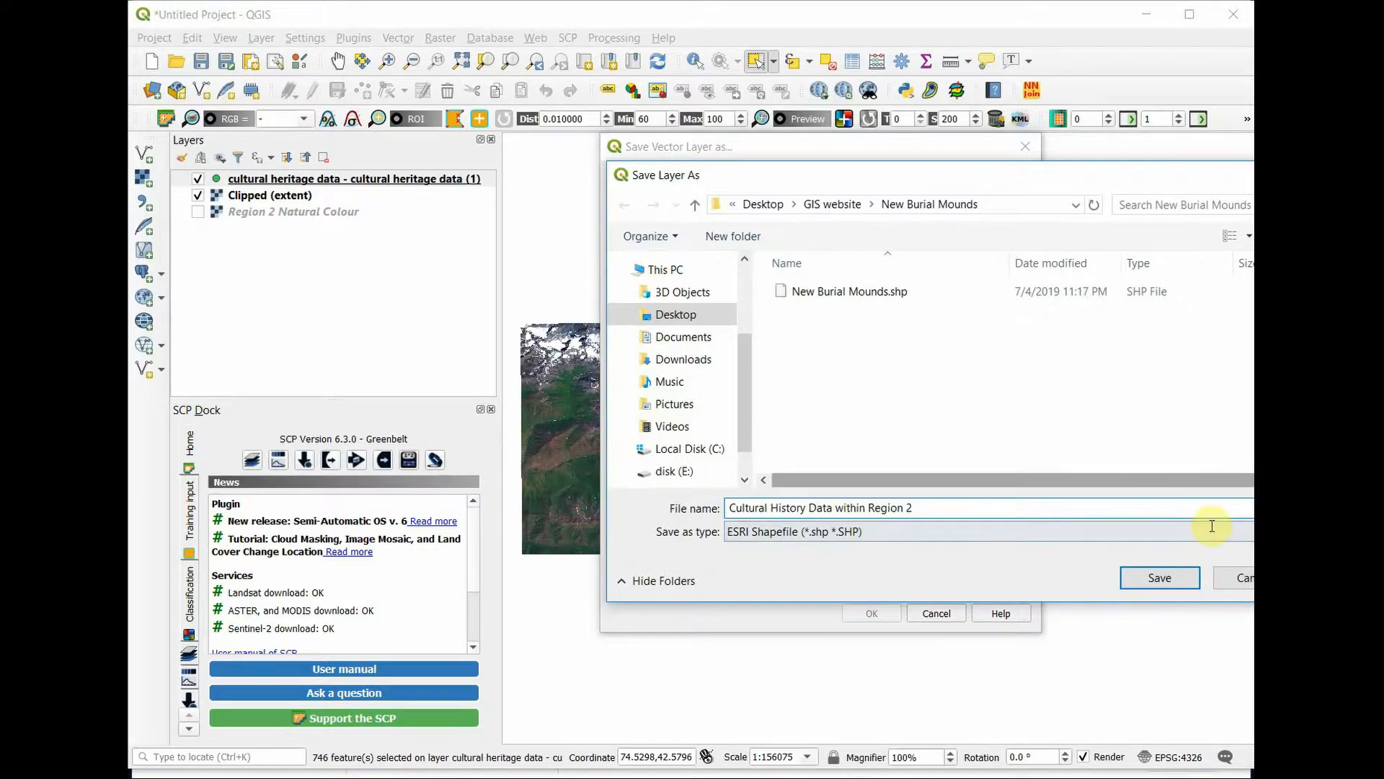
pyautogui.click(1156, 586)
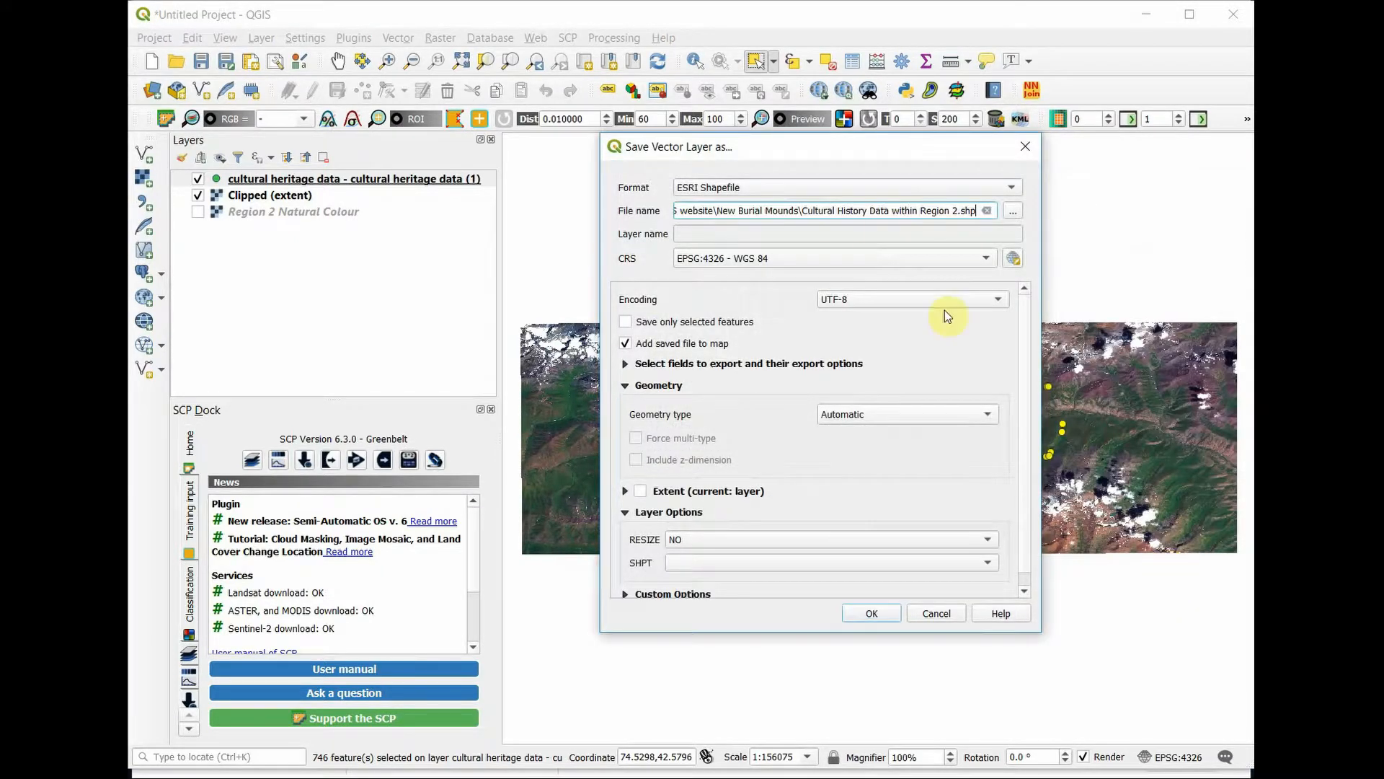
pyautogui.click(625, 323)
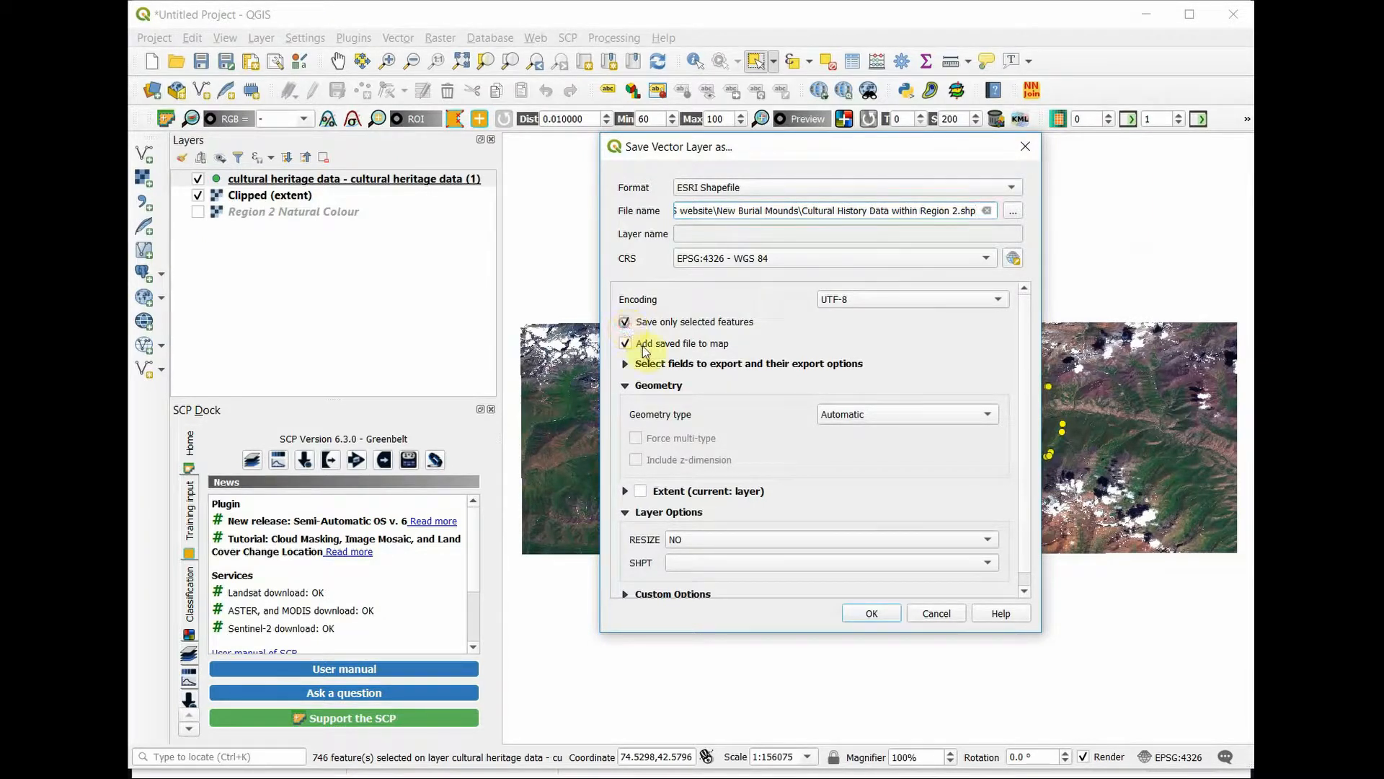
pyautogui.click(872, 614)
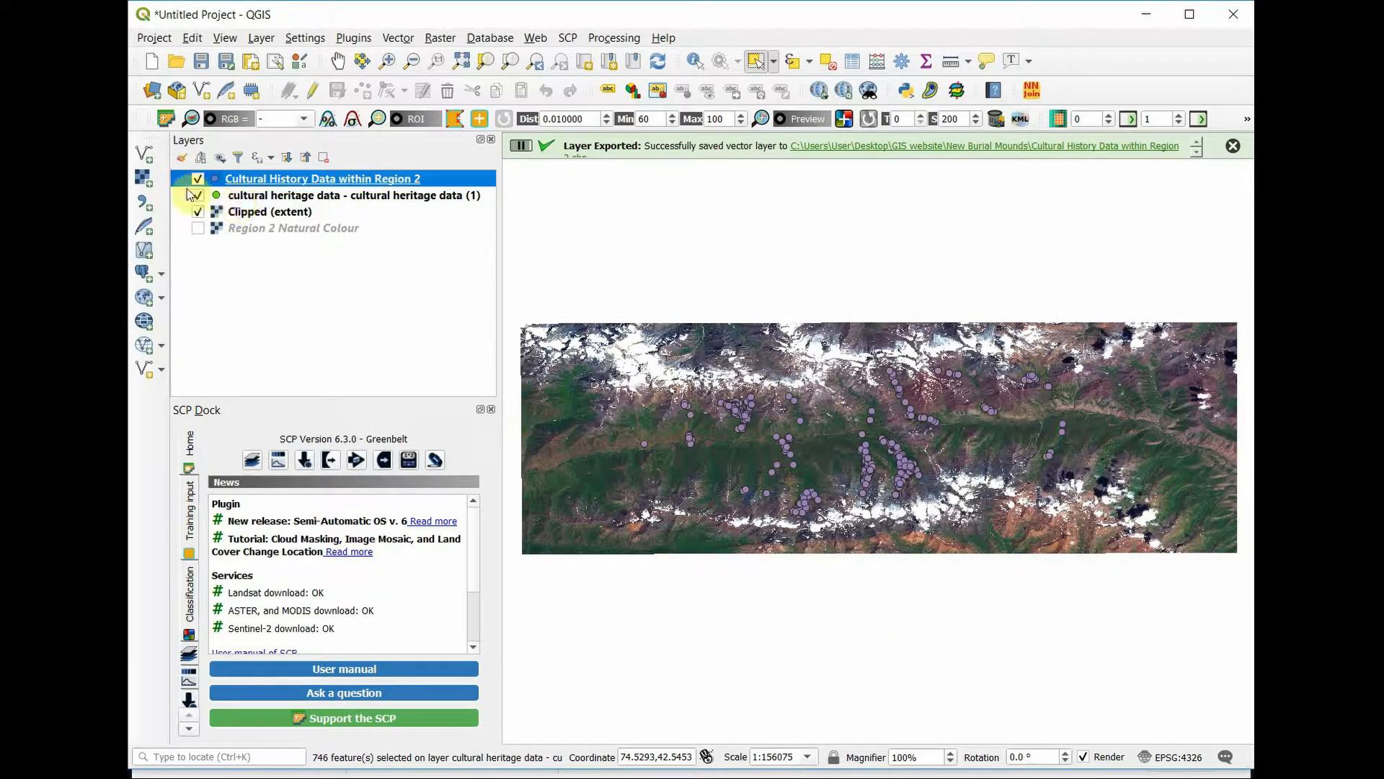
# Step: Hide the original cultural heritage data layer and zoom the map to the Clipped (extent) layer
pyautogui.click(197, 196)
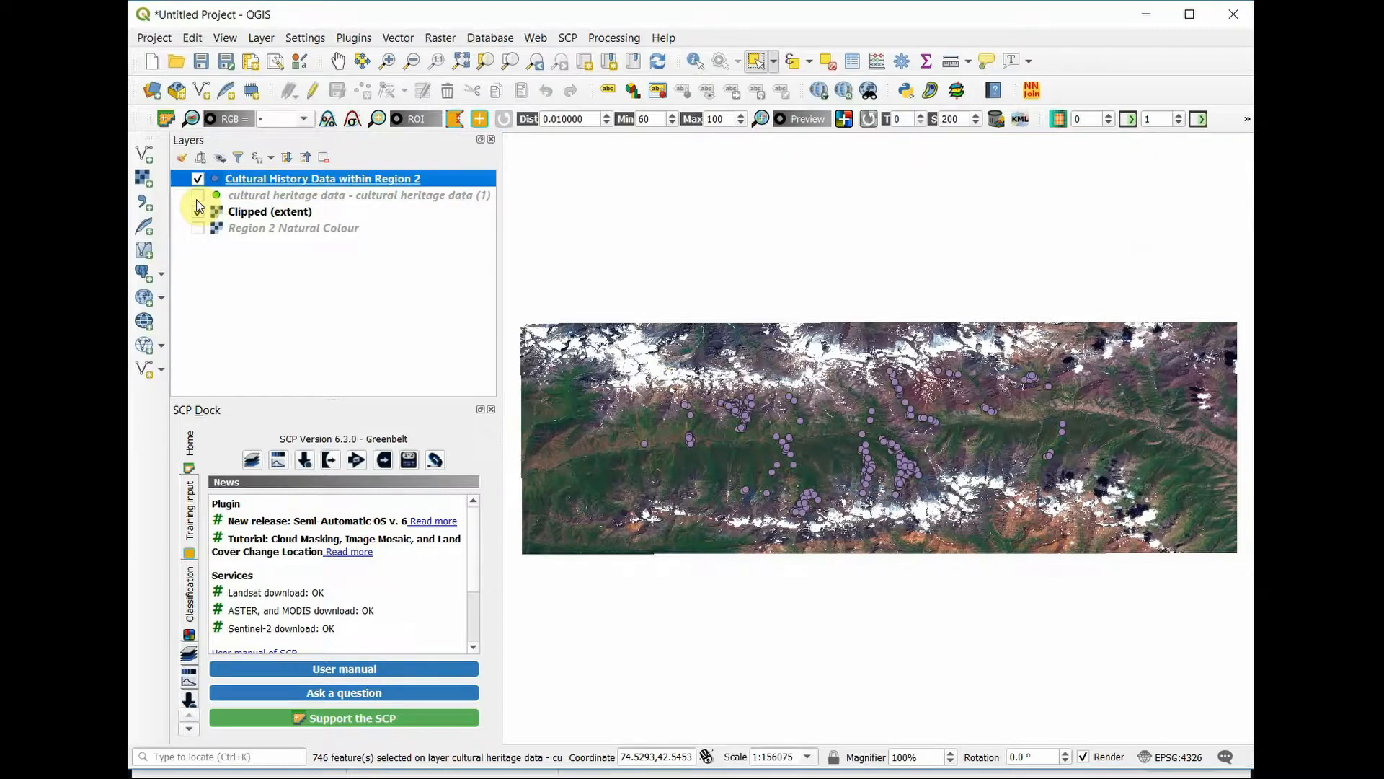
pyautogui.scroll(-4, 724, 425)
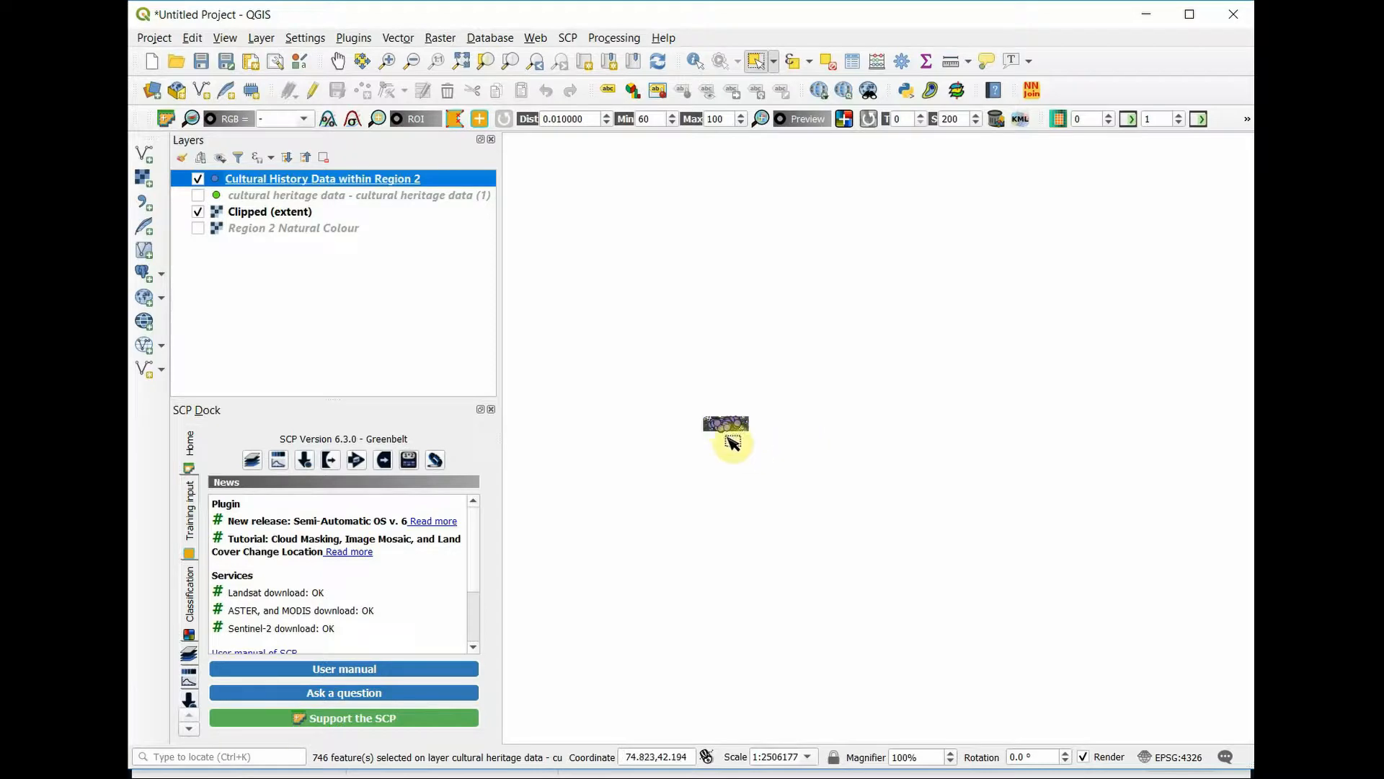
pyautogui.scroll(3, 728, 426)
pyautogui.scroll(1, 719, 372)
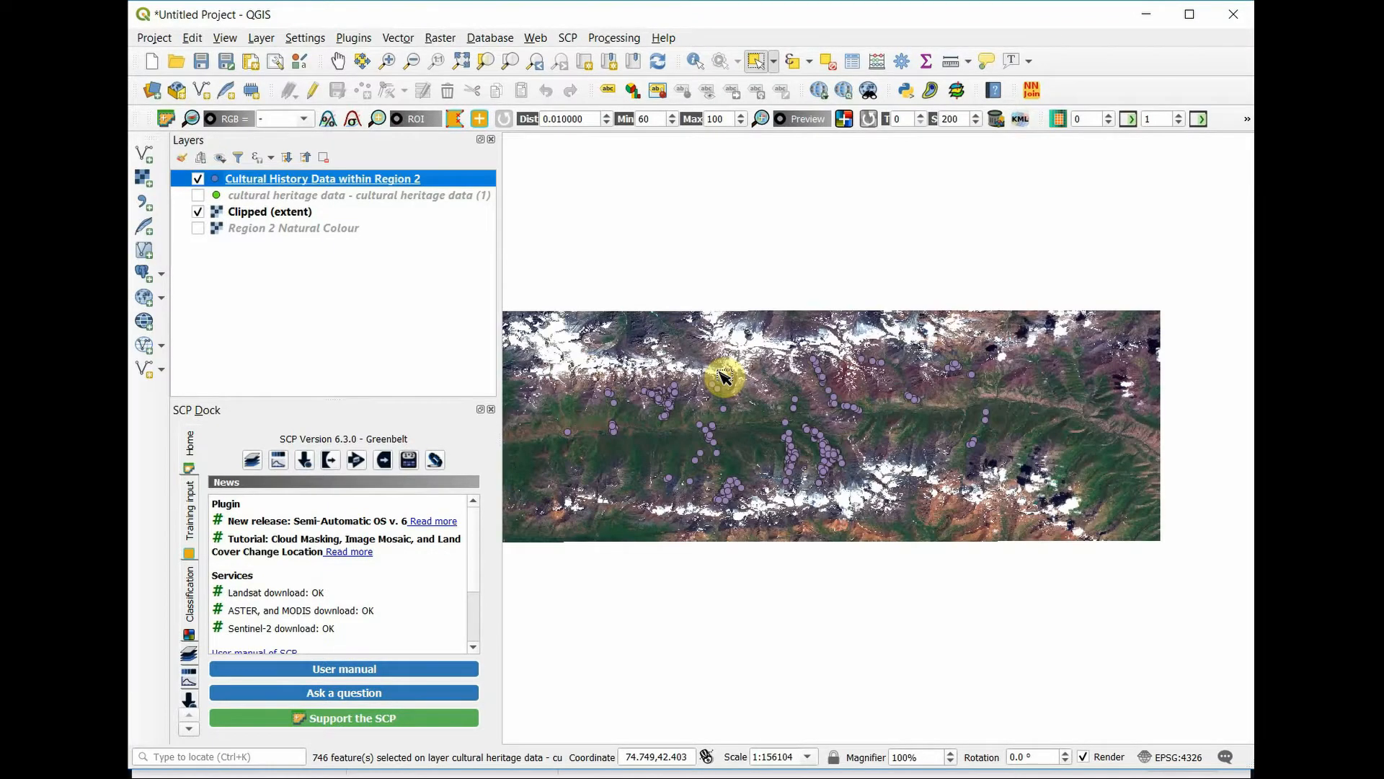
pyautogui.click(249, 212)
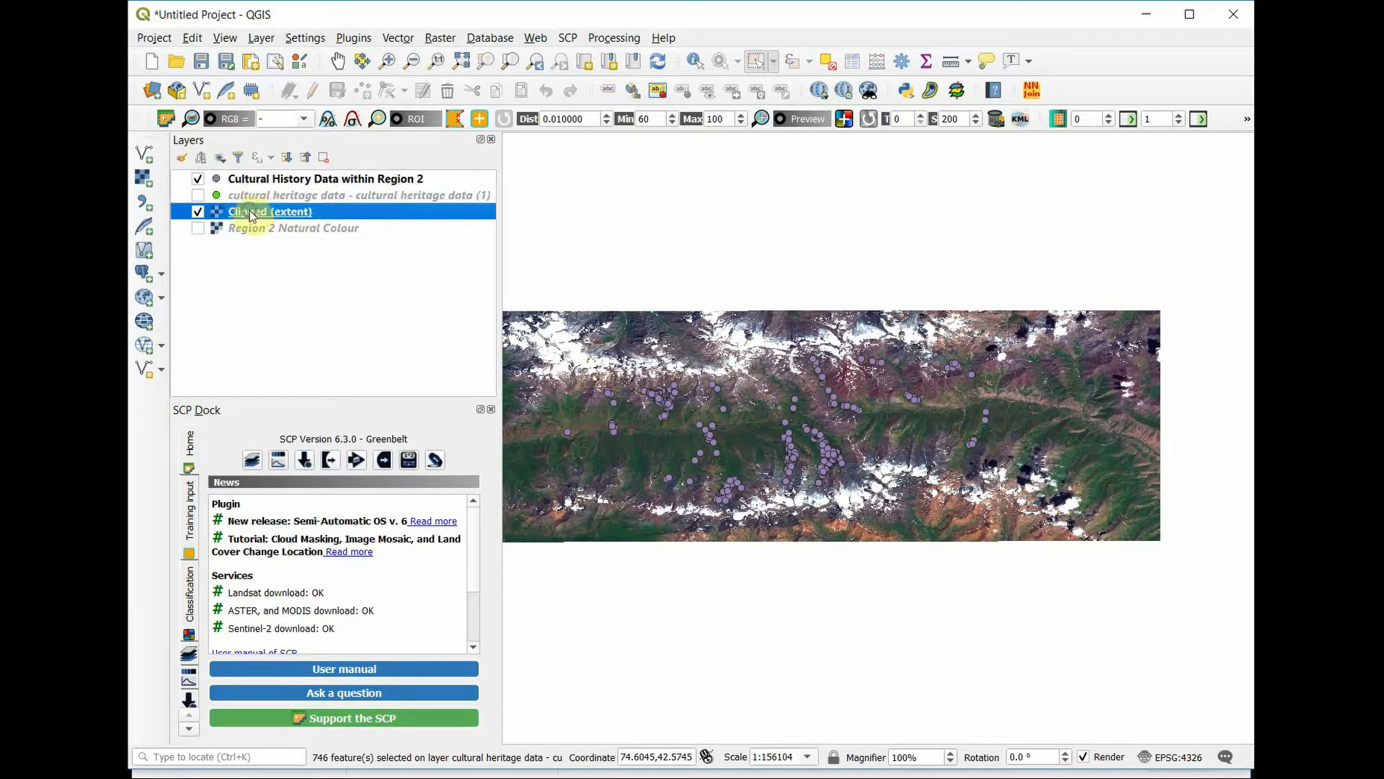
pyautogui.rightClick(249, 212)
pyautogui.click(297, 222)
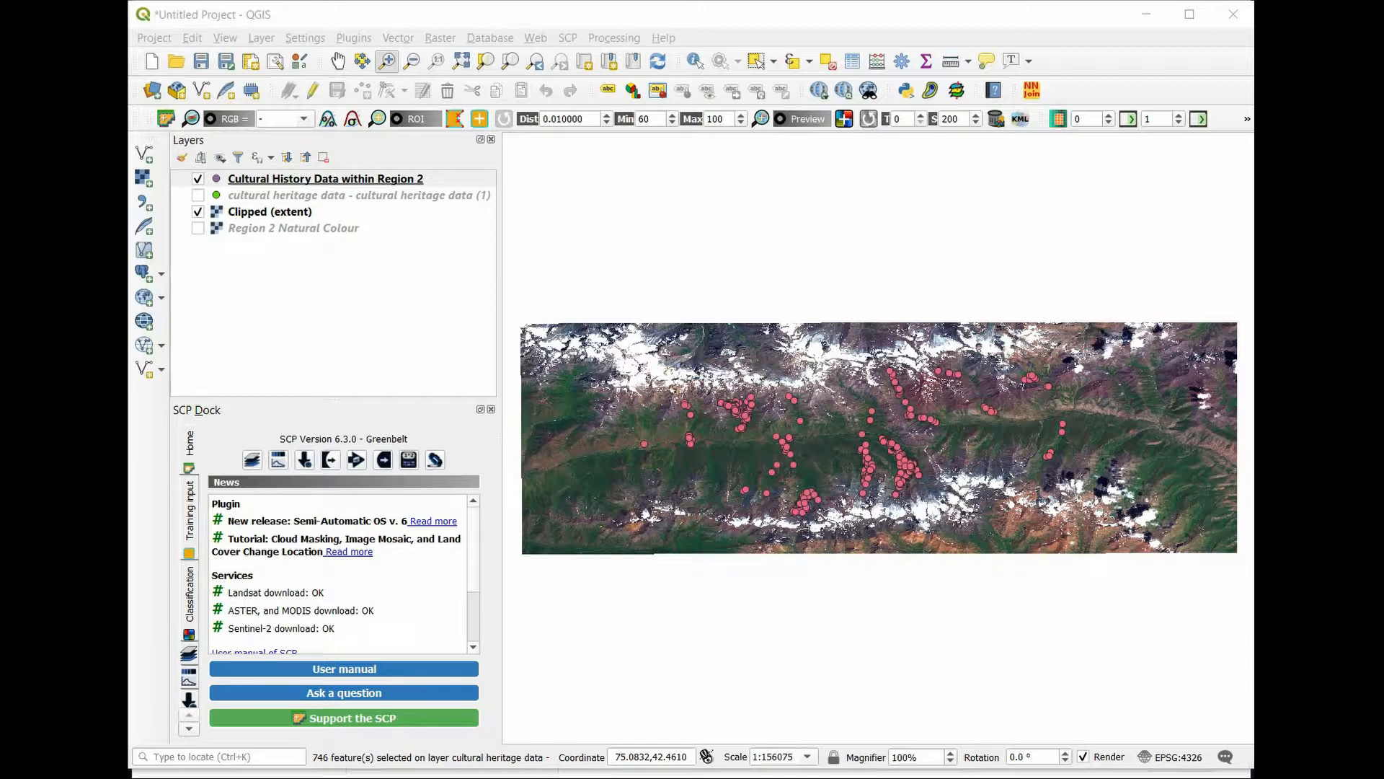
# Step: Change the symbology of the Cultural History Data within Region 2 layer to Rule-based
pyautogui.click(302, 180)
pyautogui.doubleClick(302, 180)
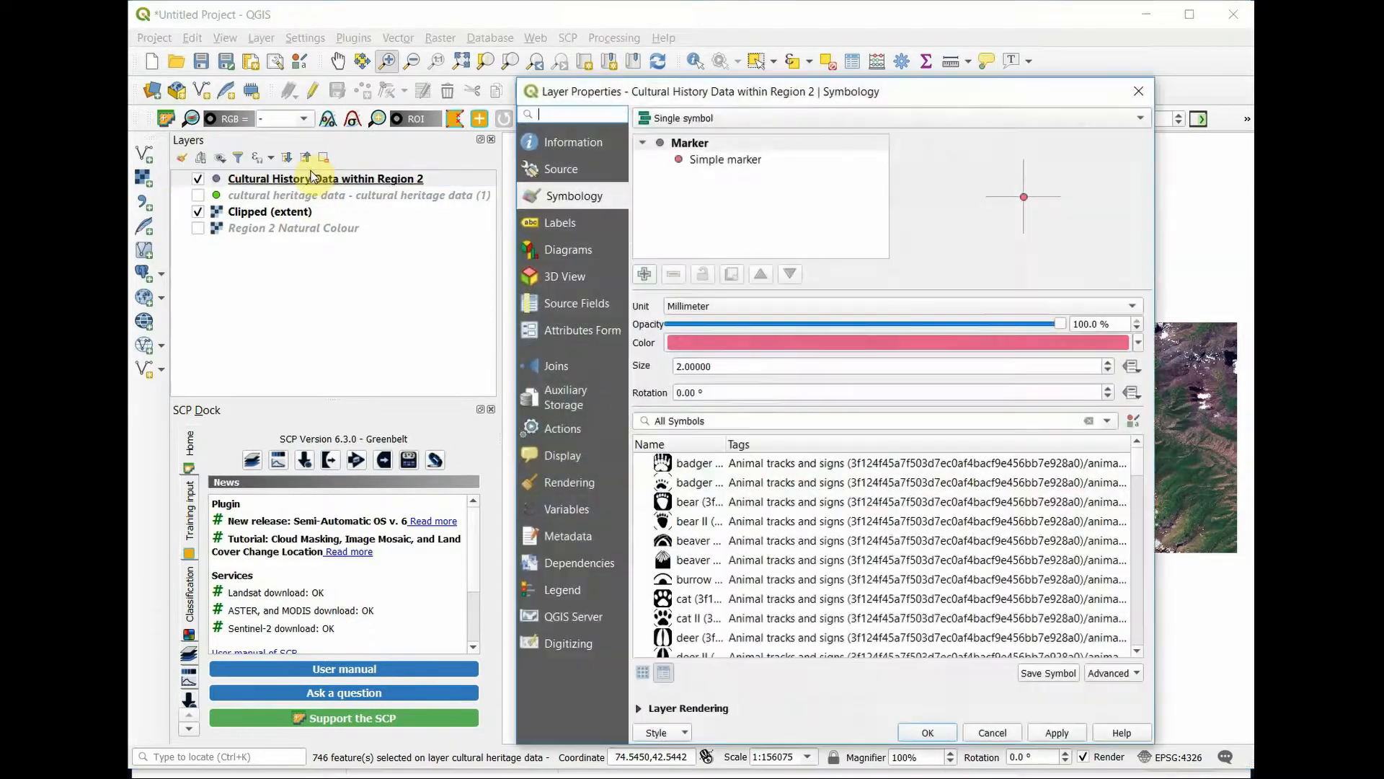
pyautogui.click(754, 124)
pyautogui.click(751, 171)
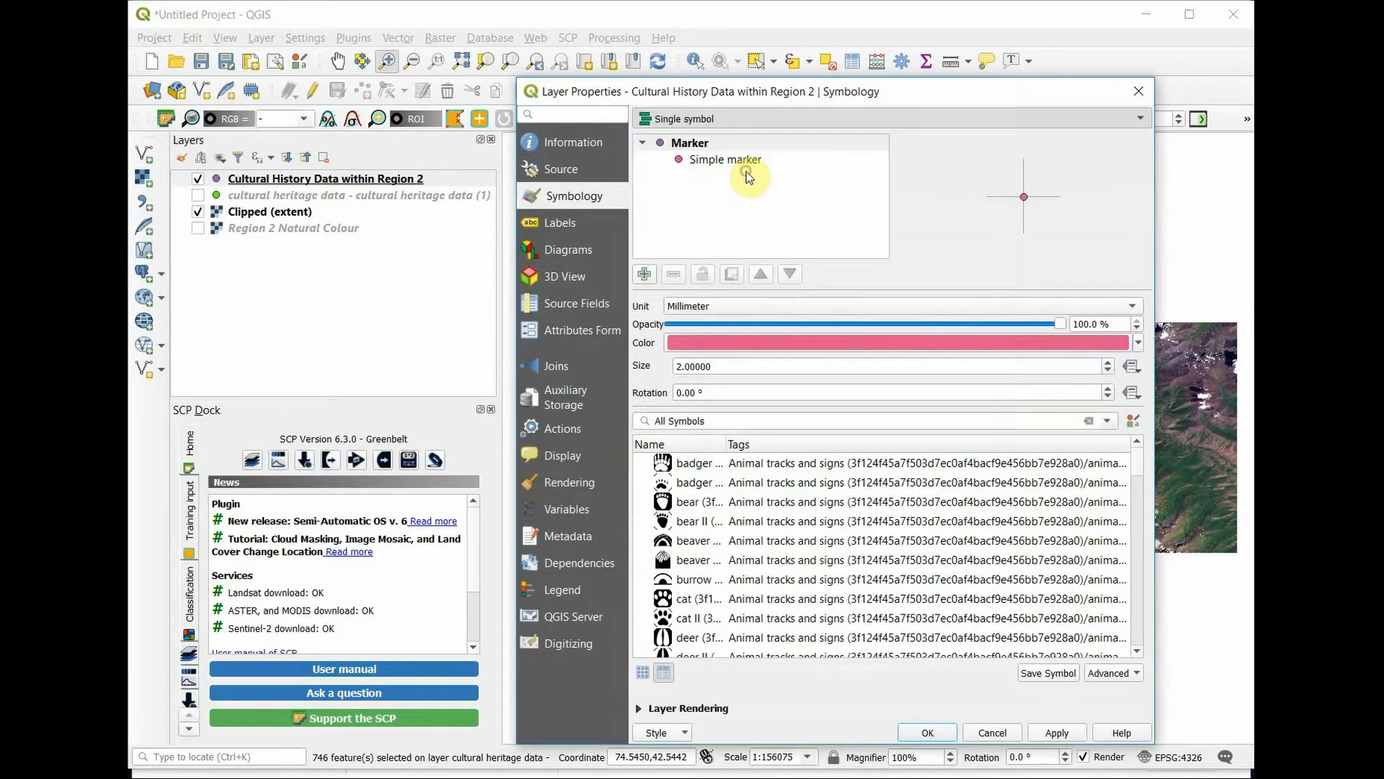
# Step: Open the unfiltered symbology rule for editing and label it Petroglyphs
pyautogui.click(765, 158)
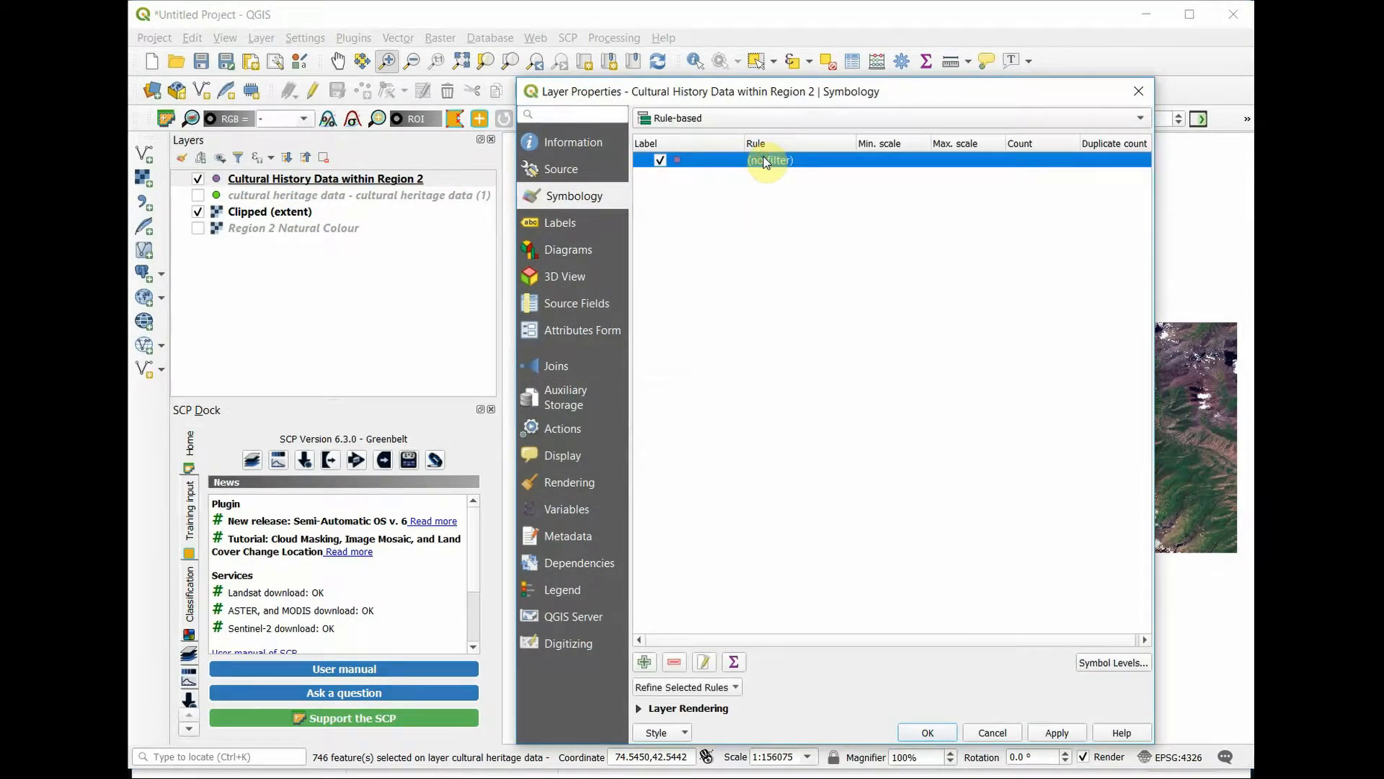
pyautogui.doubleClick(765, 158)
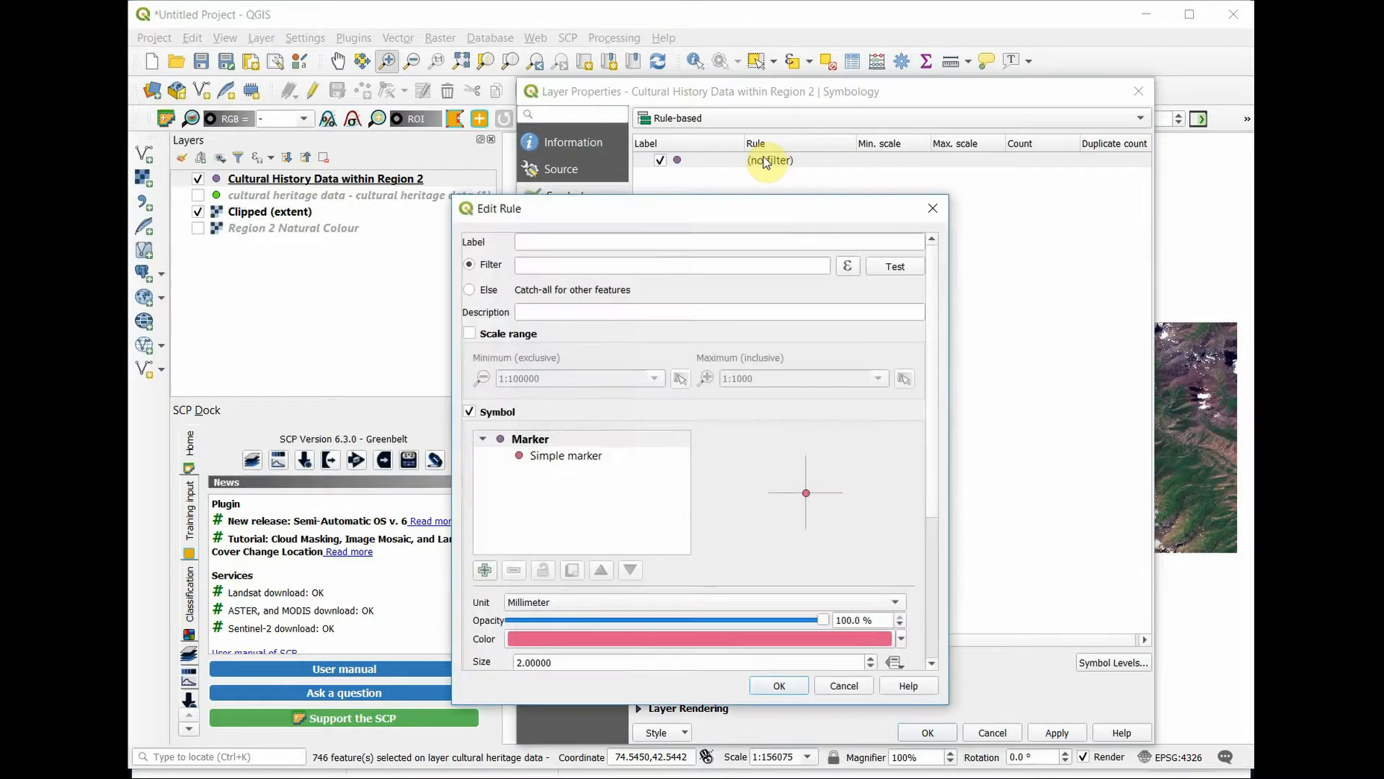
pyautogui.click(829, 247)
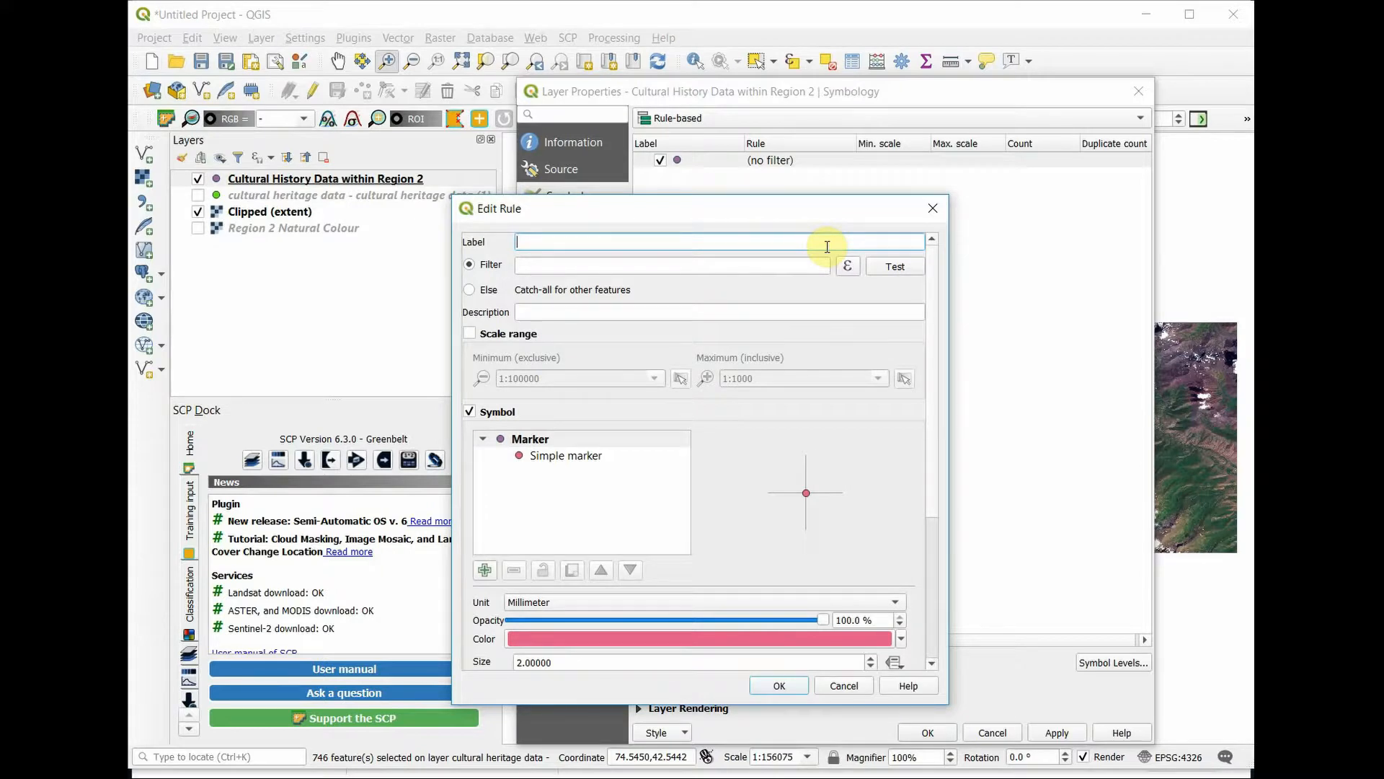
pyautogui.write('Petroglyphs')
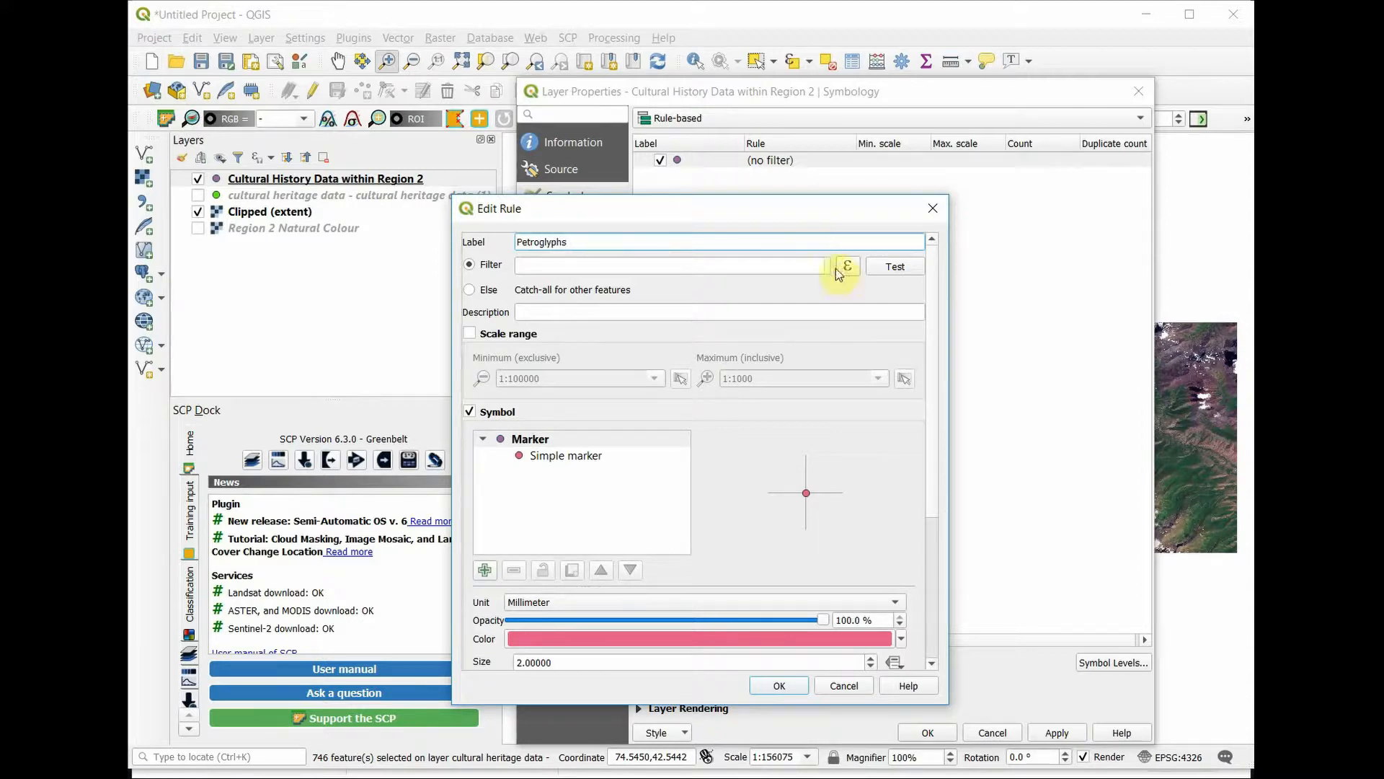
# Step: Start the Petroglyphs rule's filter expression with the condition that the Type field equals 'Animal or Man'
pyautogui.click(842, 269)
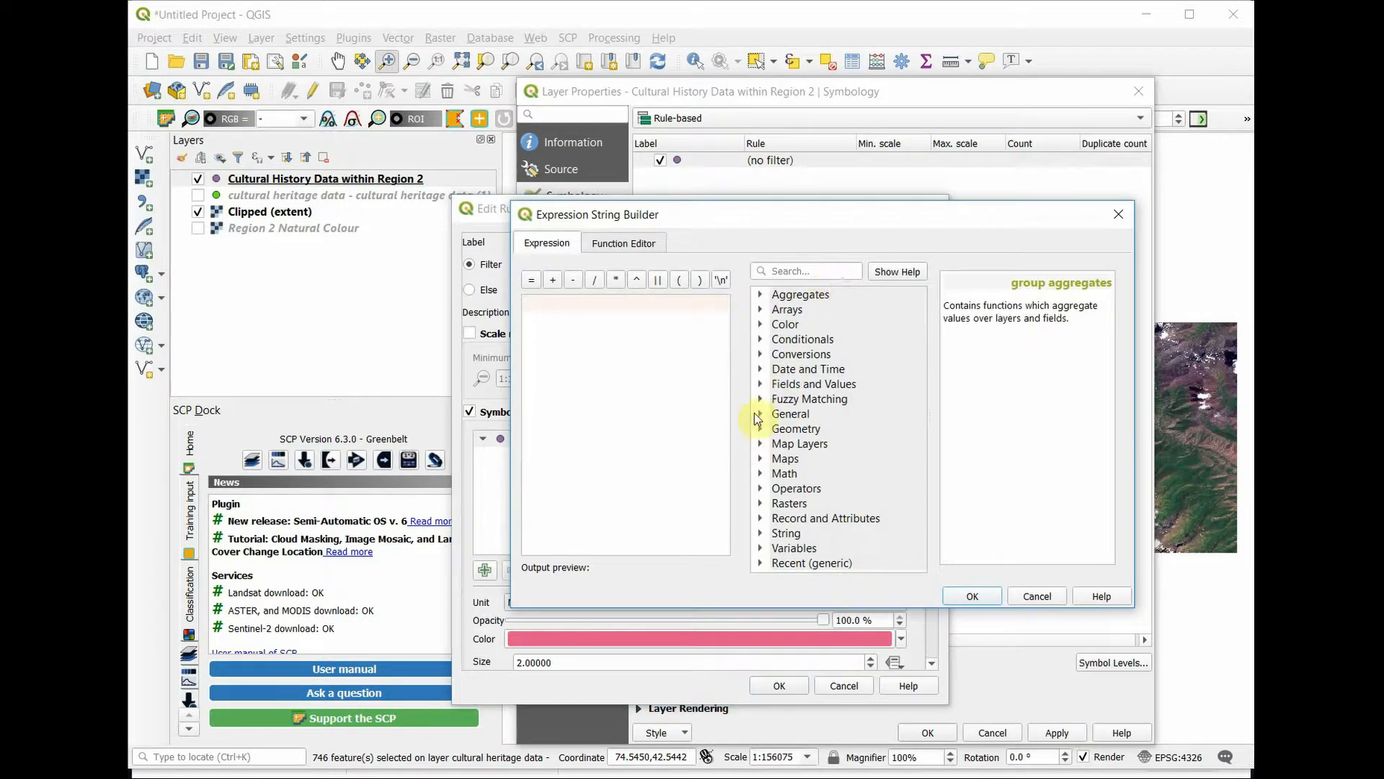
pyautogui.click(760, 384)
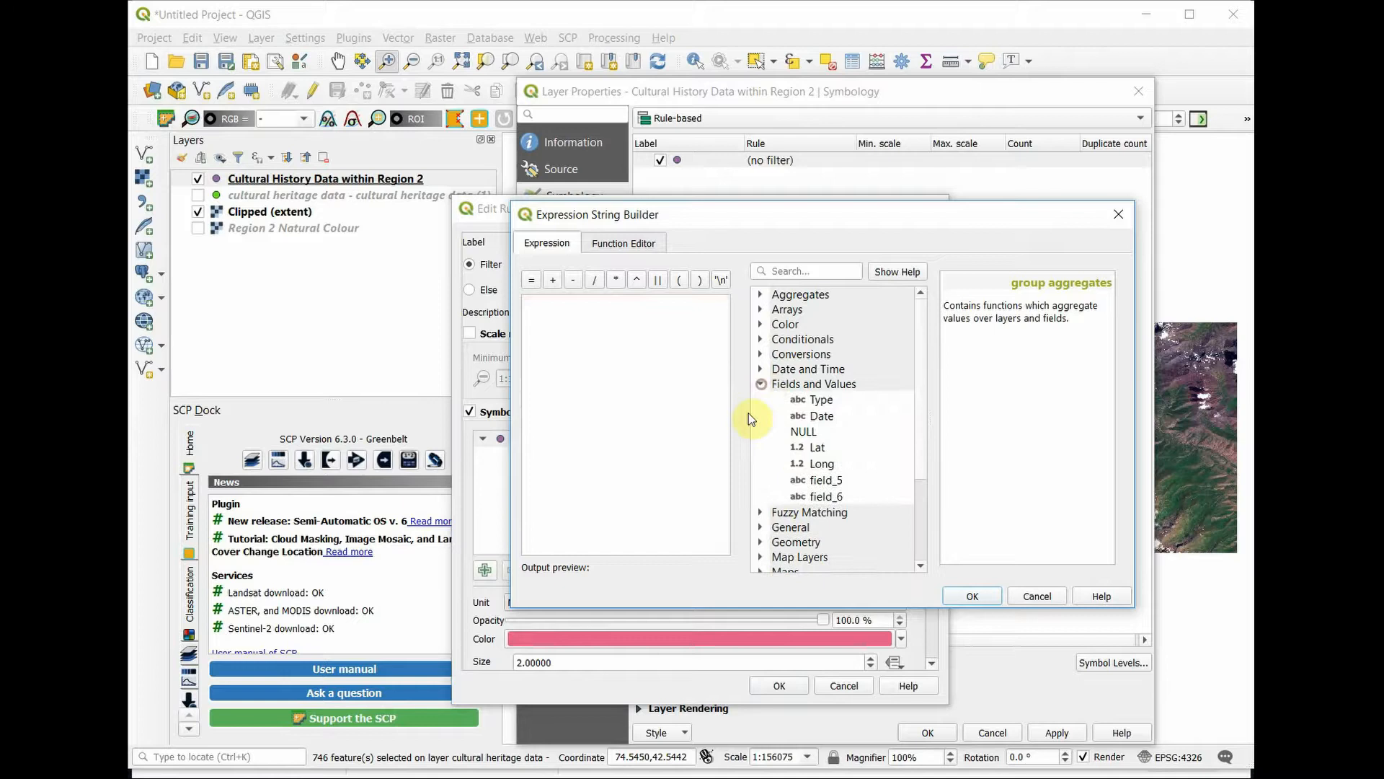
pyautogui.doubleClick(821, 401)
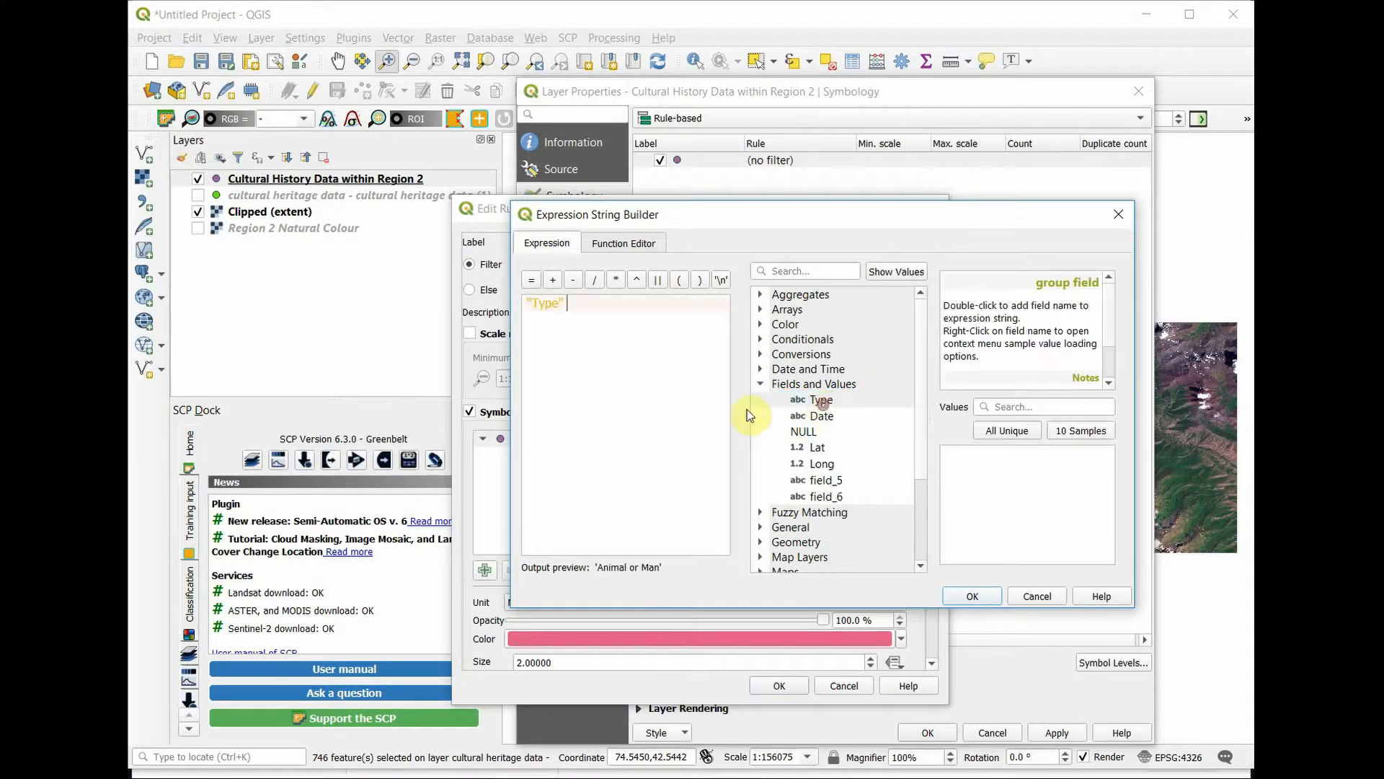
pyautogui.click(532, 280)
pyautogui.click(1008, 433)
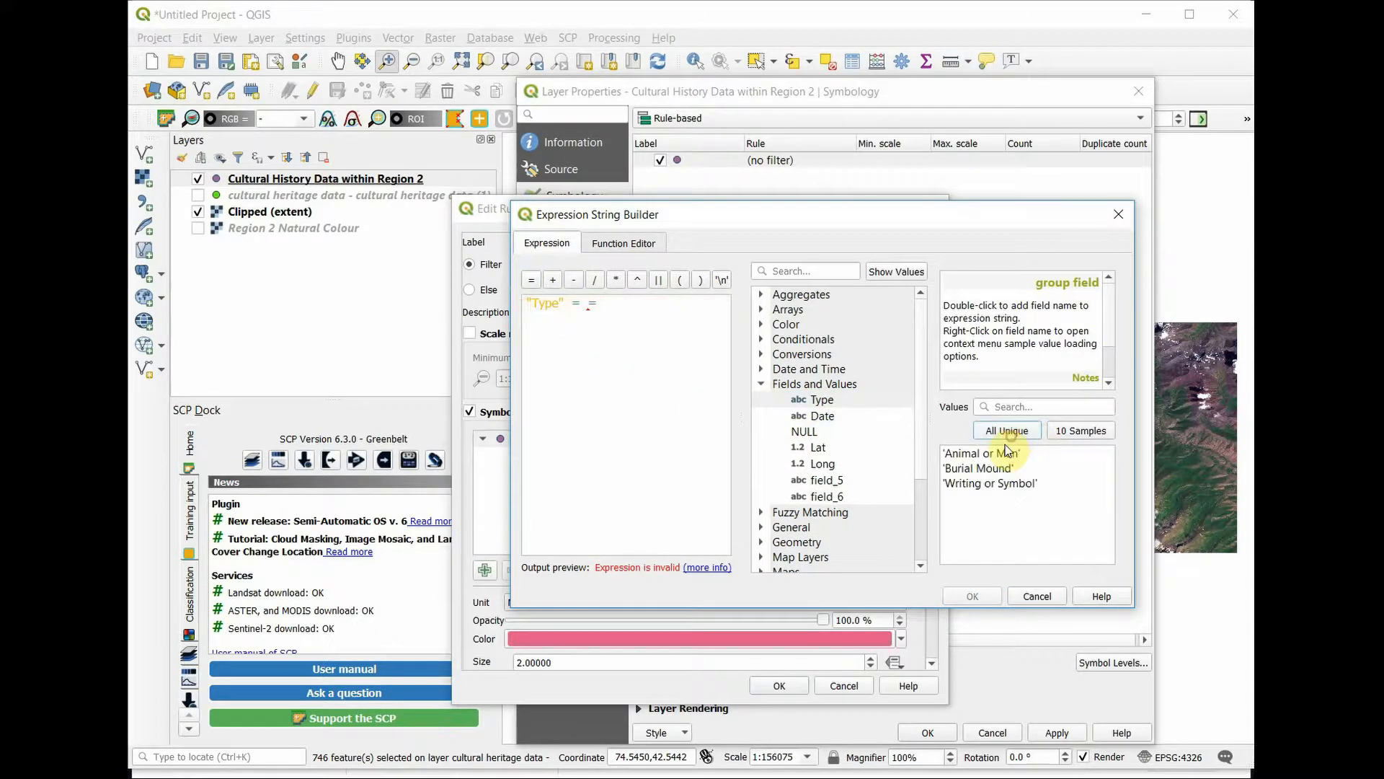
pyautogui.doubleClick(1008, 453)
# Step: Extend the filter with or "Type" = 'Writing or Symbol', remove the duplicate equals sign from the first condition, and accept the expression
pyautogui.press('Return')
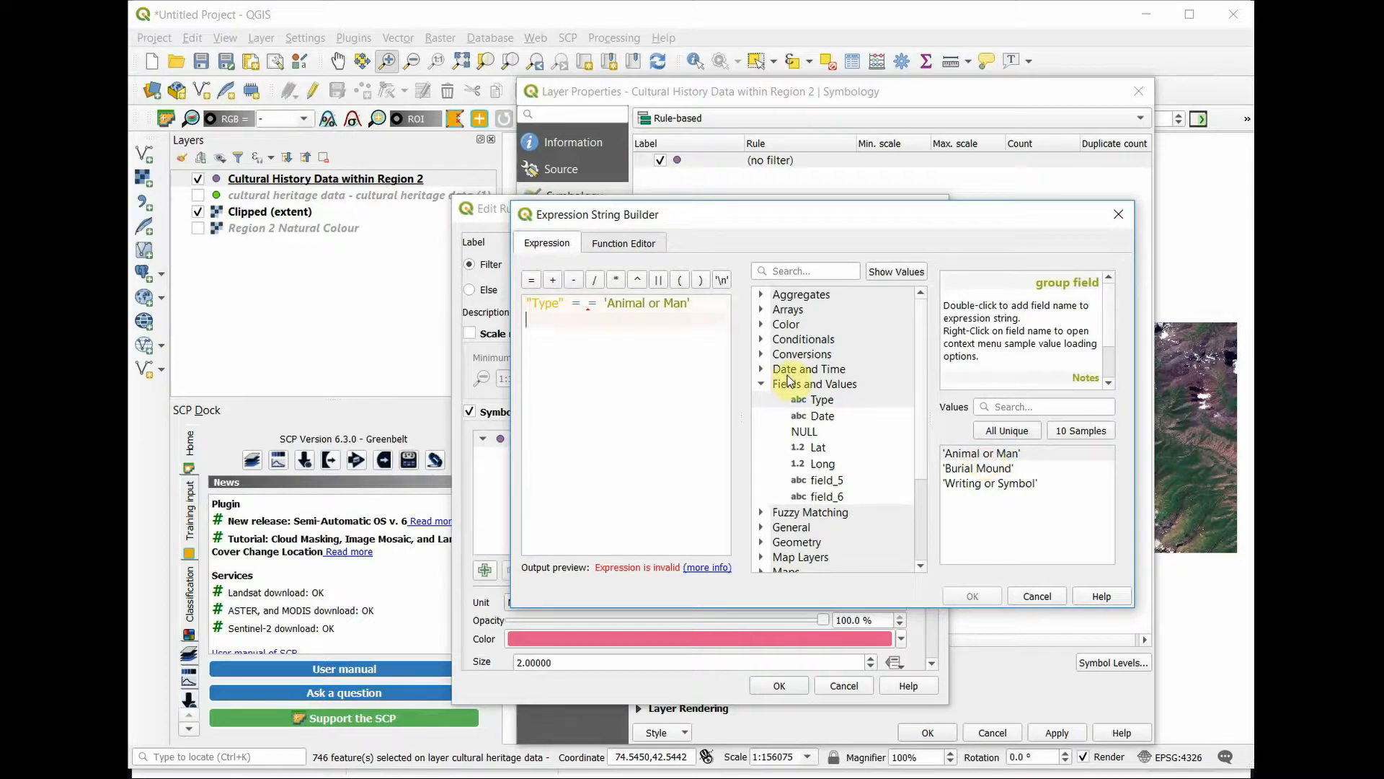
pyautogui.write('or')
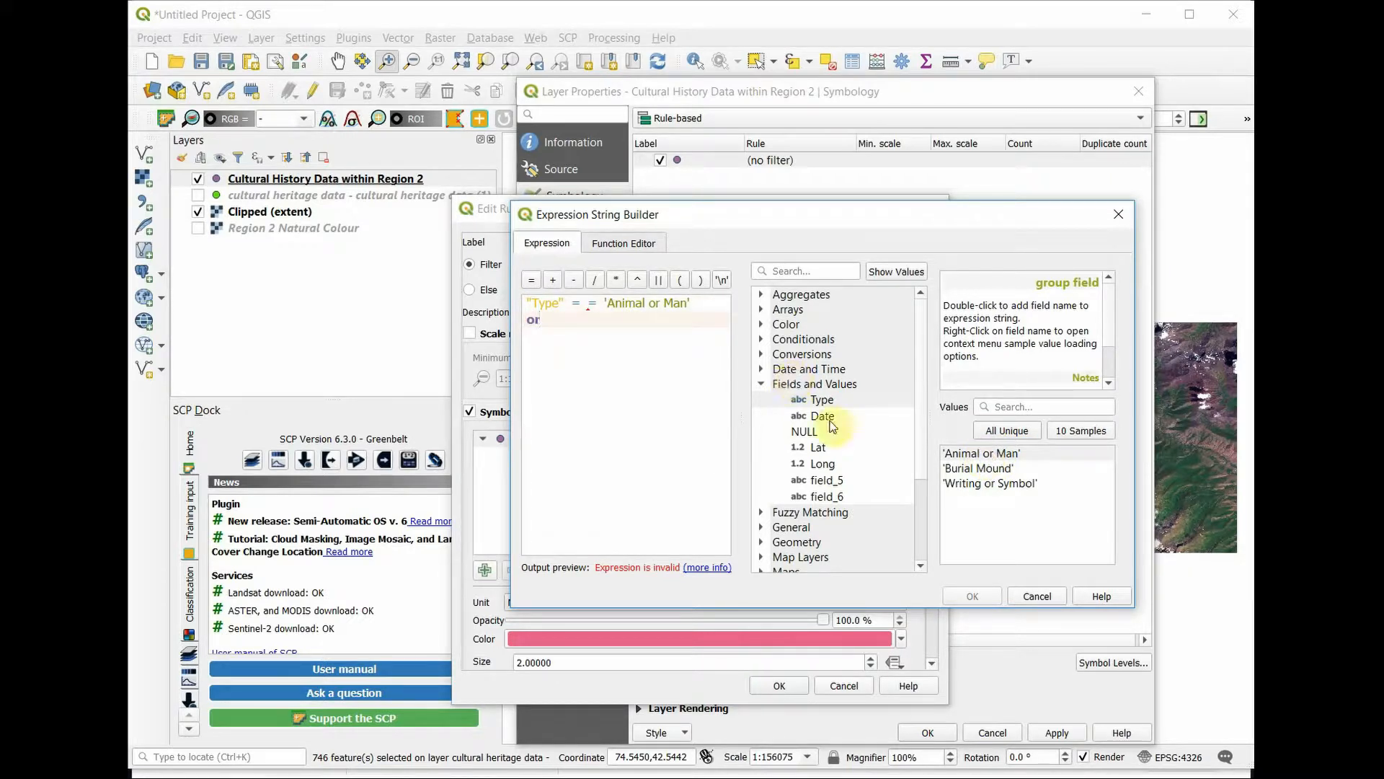
pyautogui.doubleClick(821, 400)
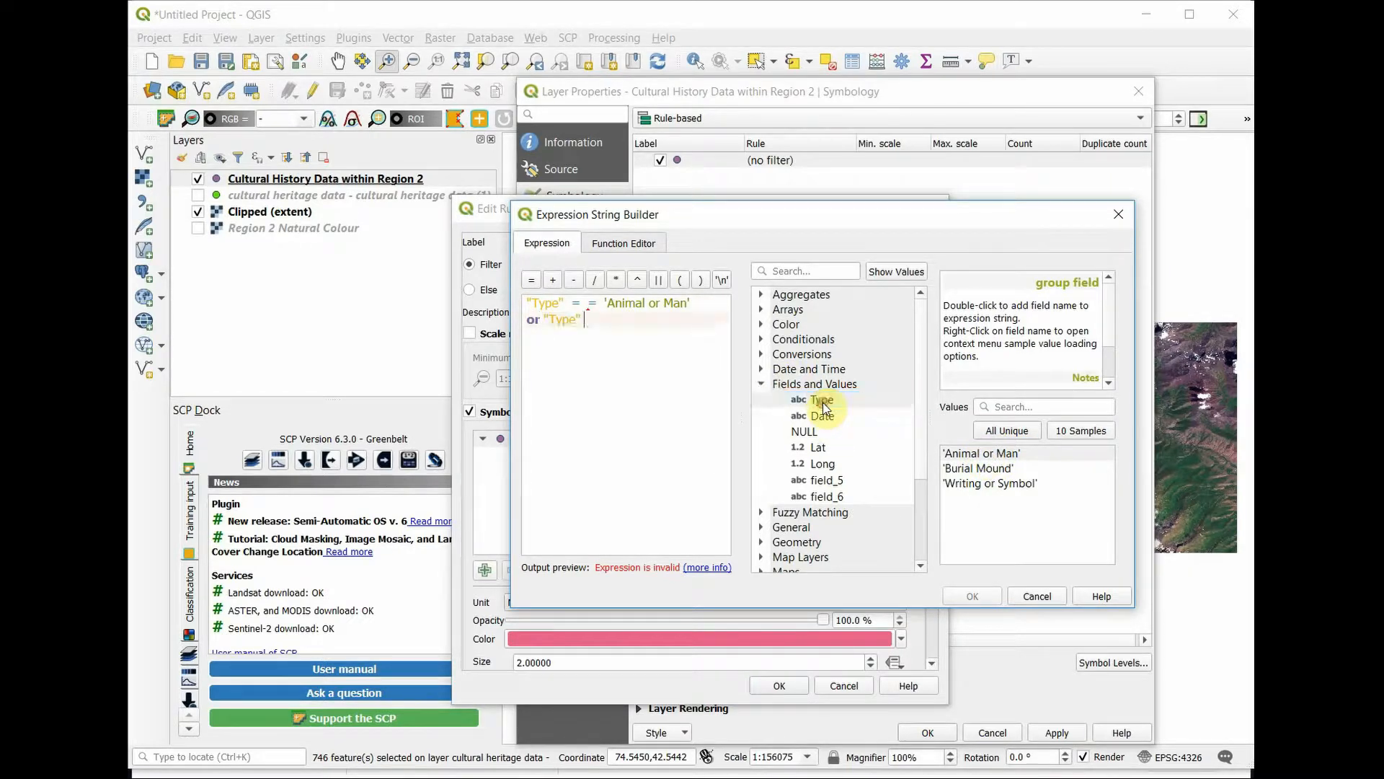
pyautogui.click(544, 319)
pyautogui.press('Return')
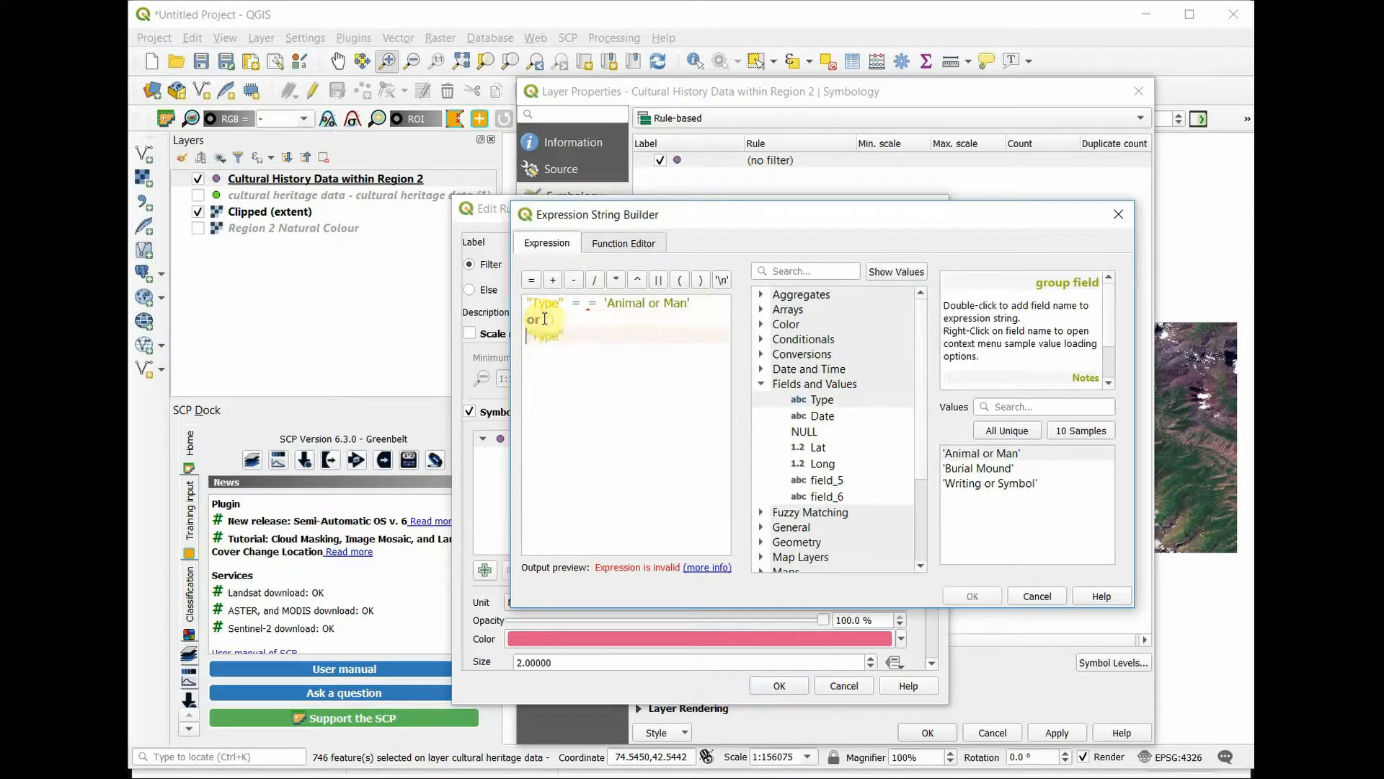
pyautogui.click(532, 281)
pyautogui.doubleClick(968, 483)
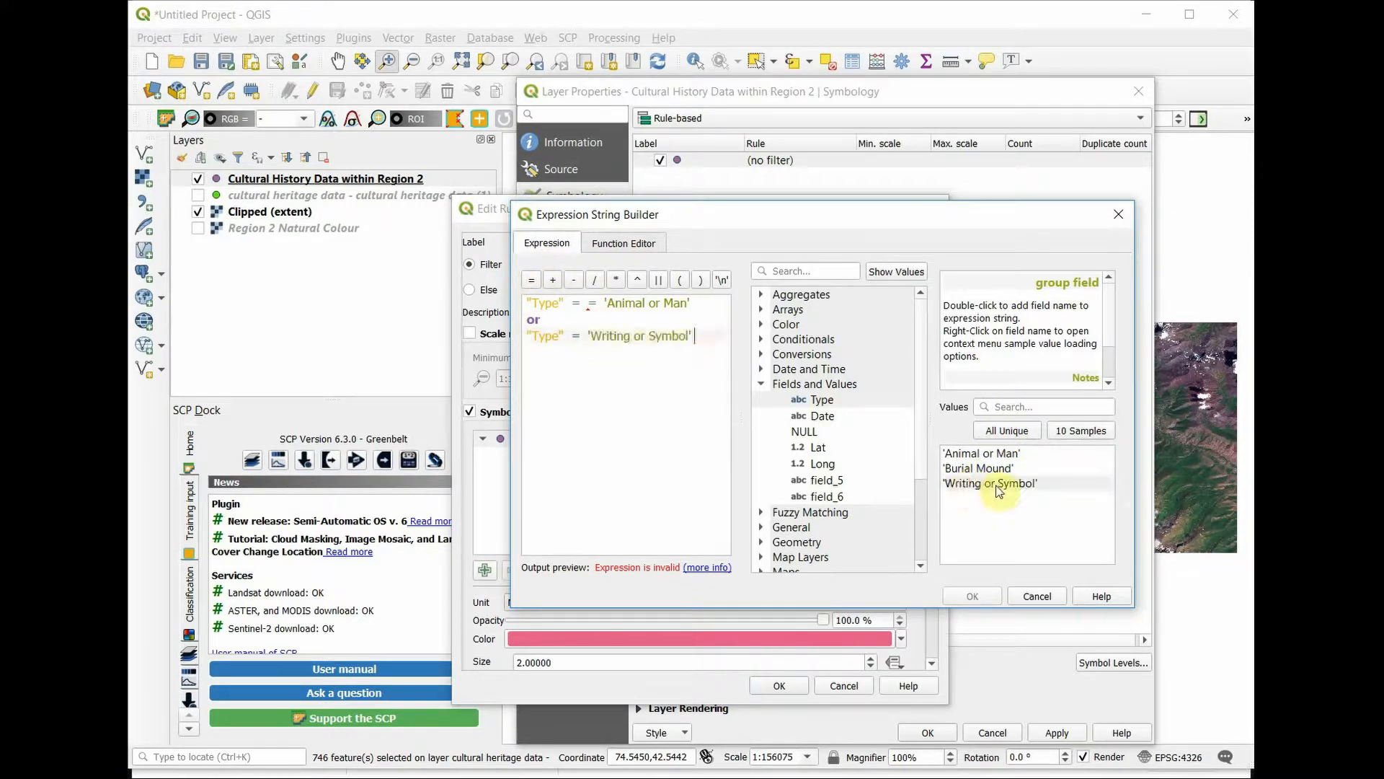
pyautogui.click(592, 303)
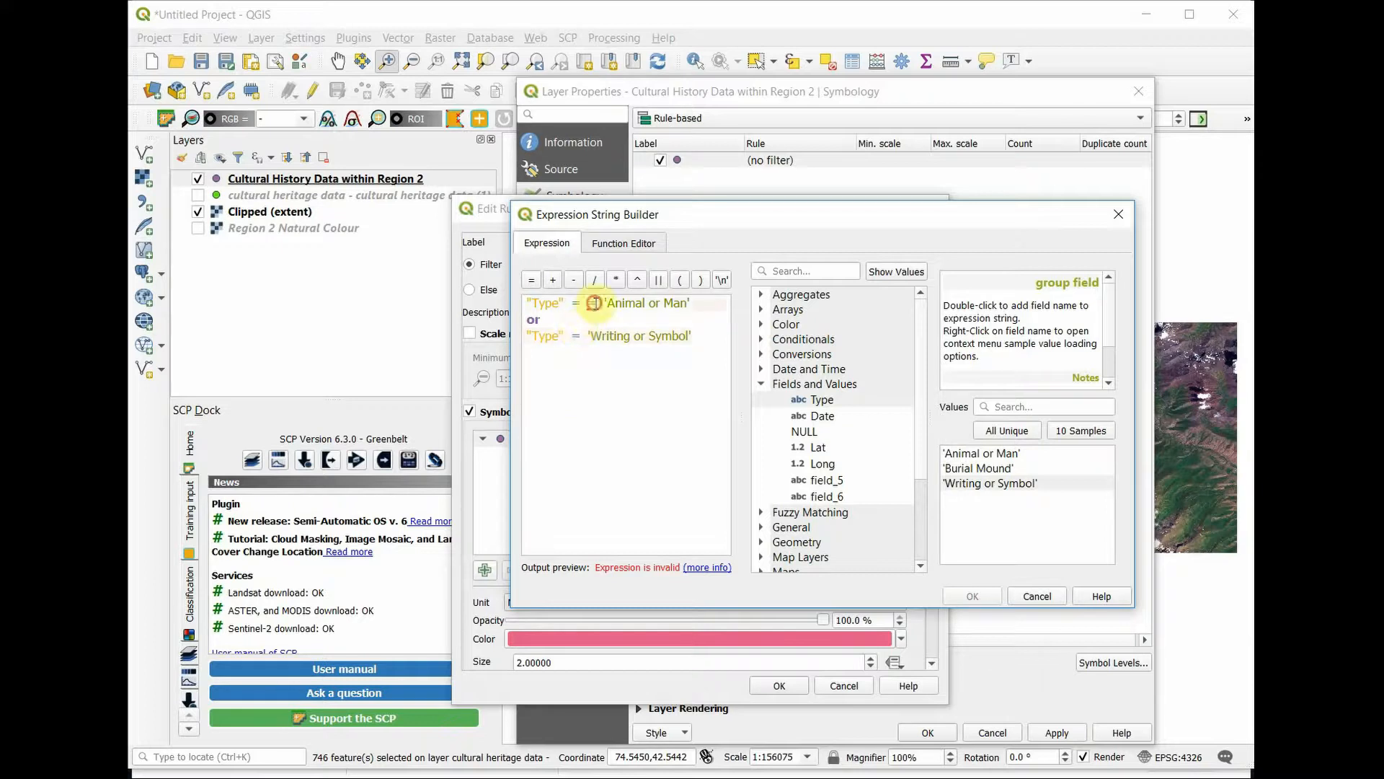
pyautogui.press('BackSpace')
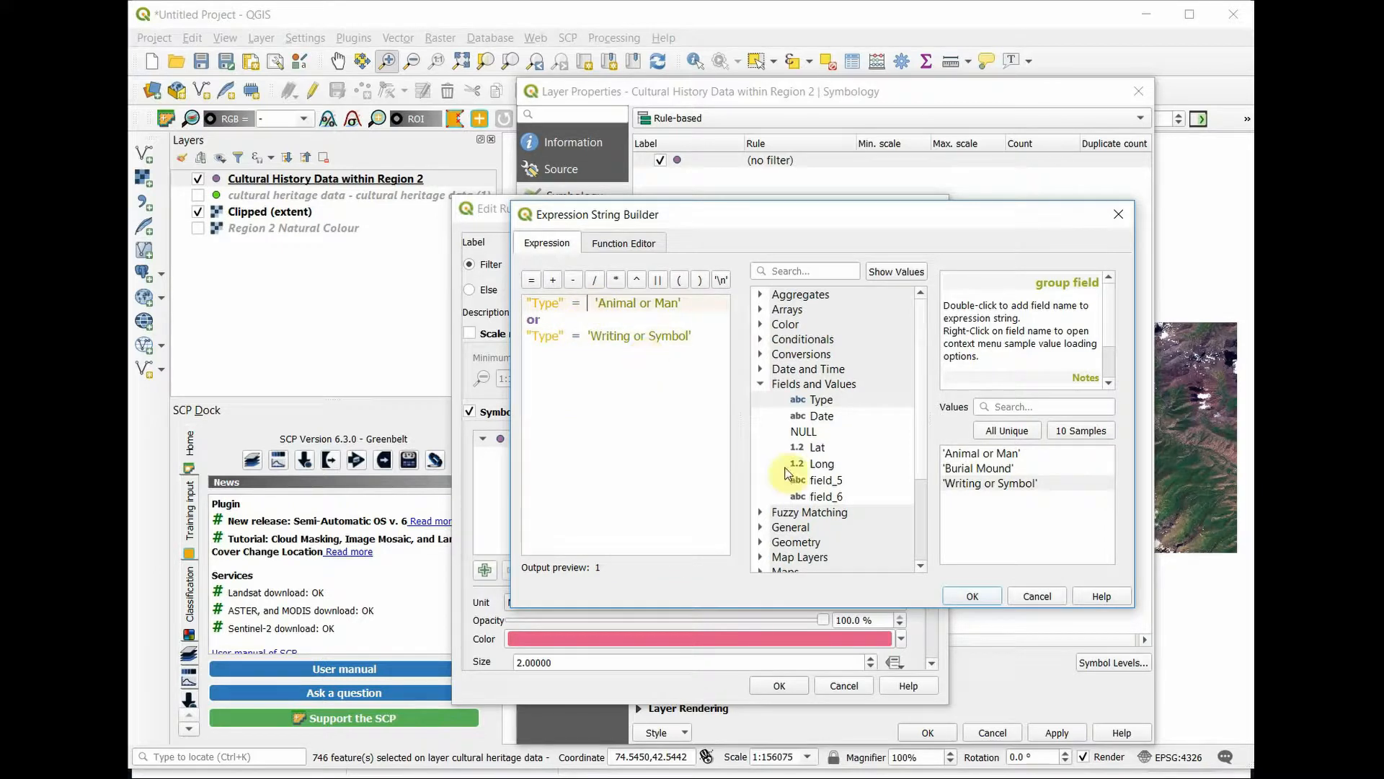
pyautogui.click(982, 596)
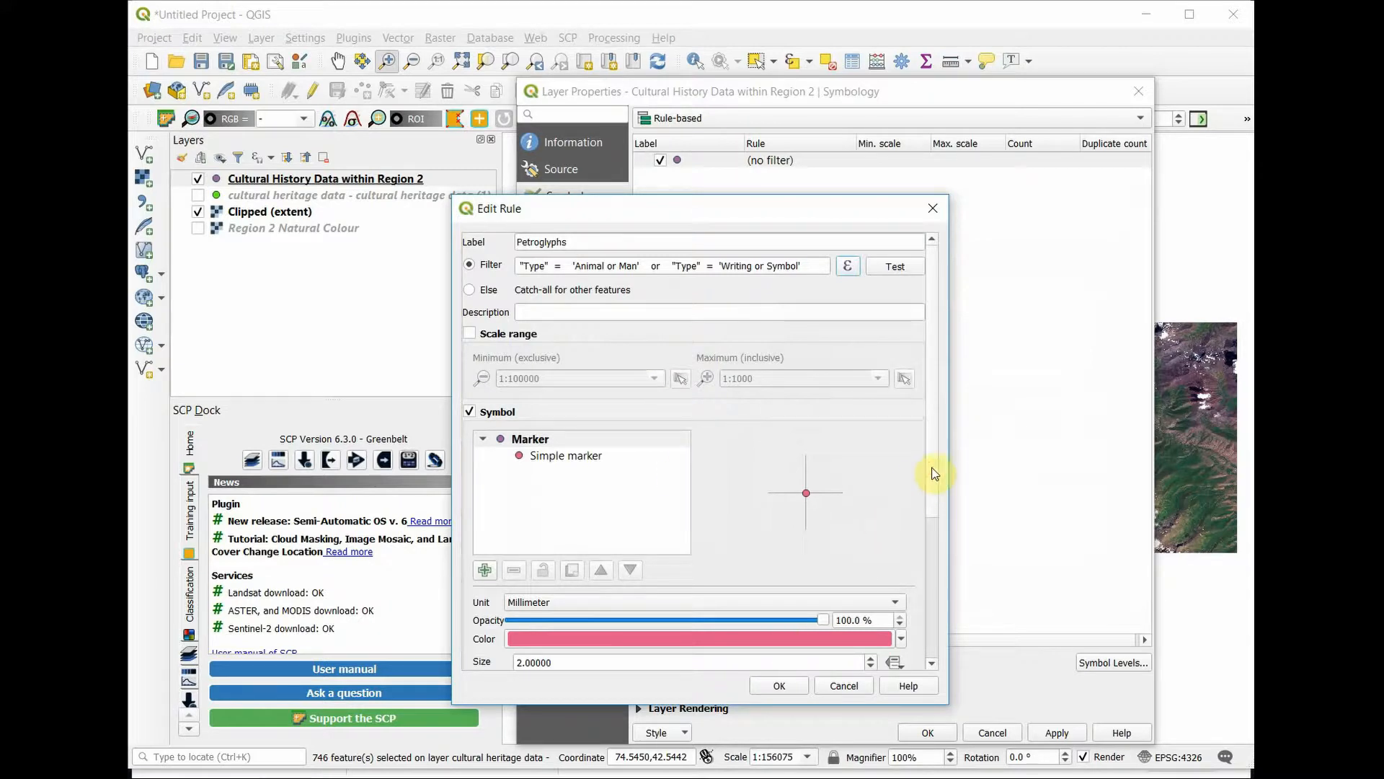
# Step: Change the Petroglyphs rule's marker color to bright green
pyautogui.moveTo(931, 467); pyautogui.dragTo(938, 530)
pyautogui.scroll(-2, 908, 520)
pyautogui.click(902, 512)
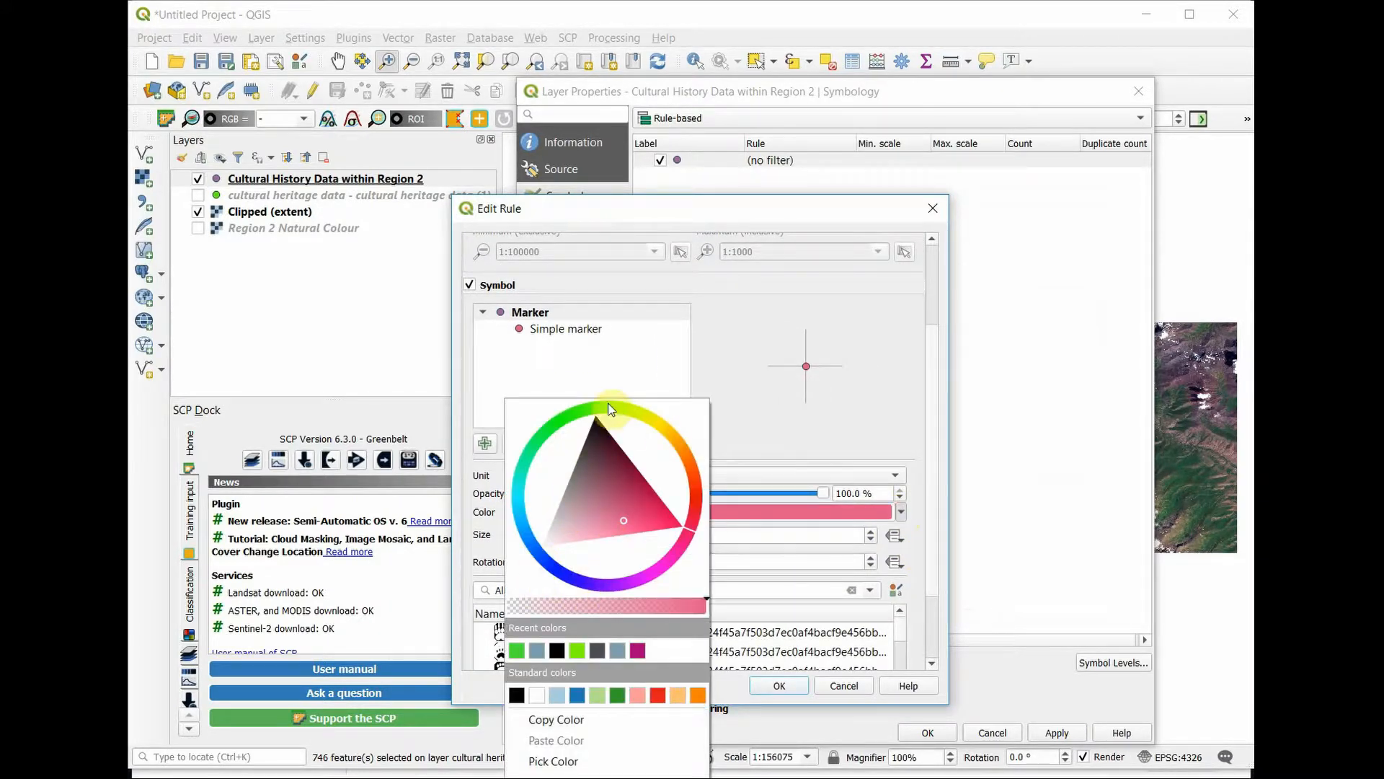
pyautogui.moveTo(586, 415); pyautogui.dragTo(571, 421)
pyautogui.click(581, 429)
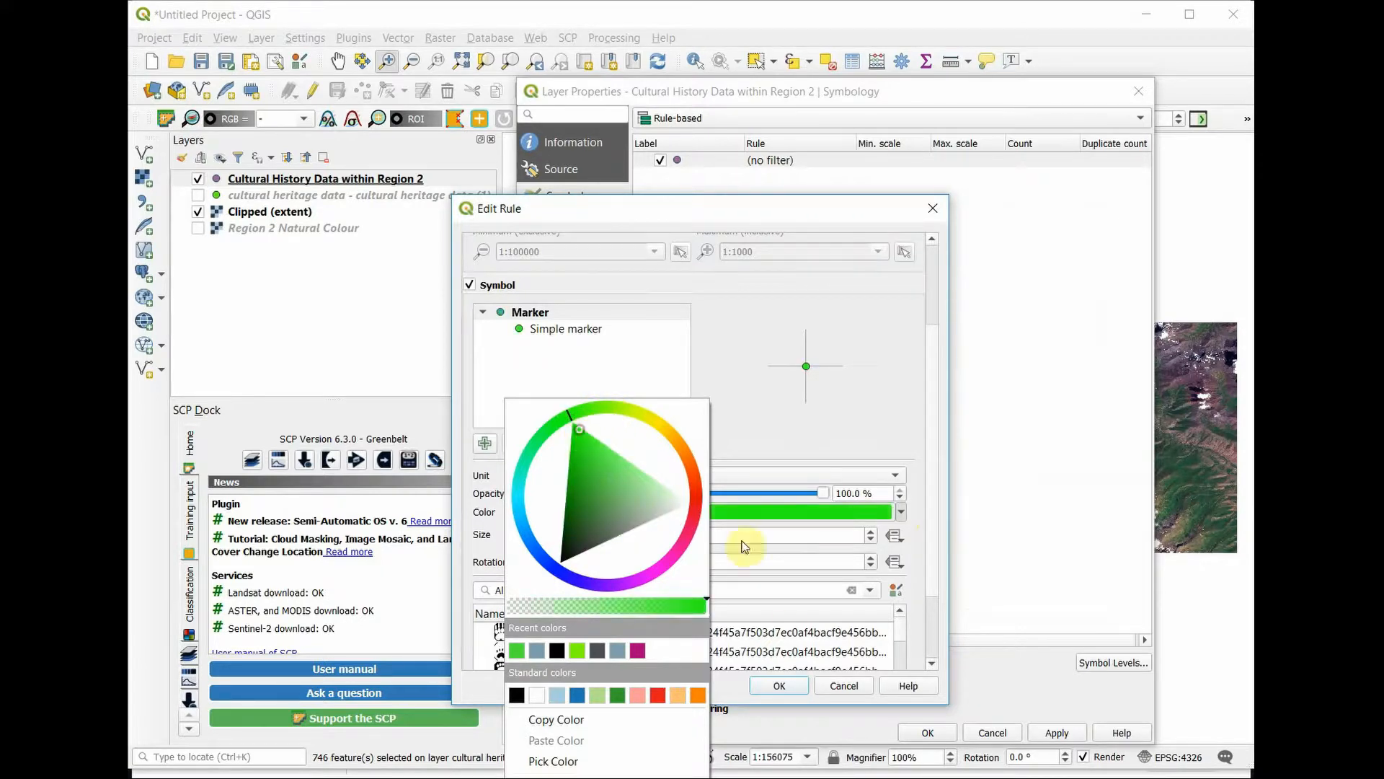
pyautogui.click(784, 690)
pyautogui.click(716, 697)
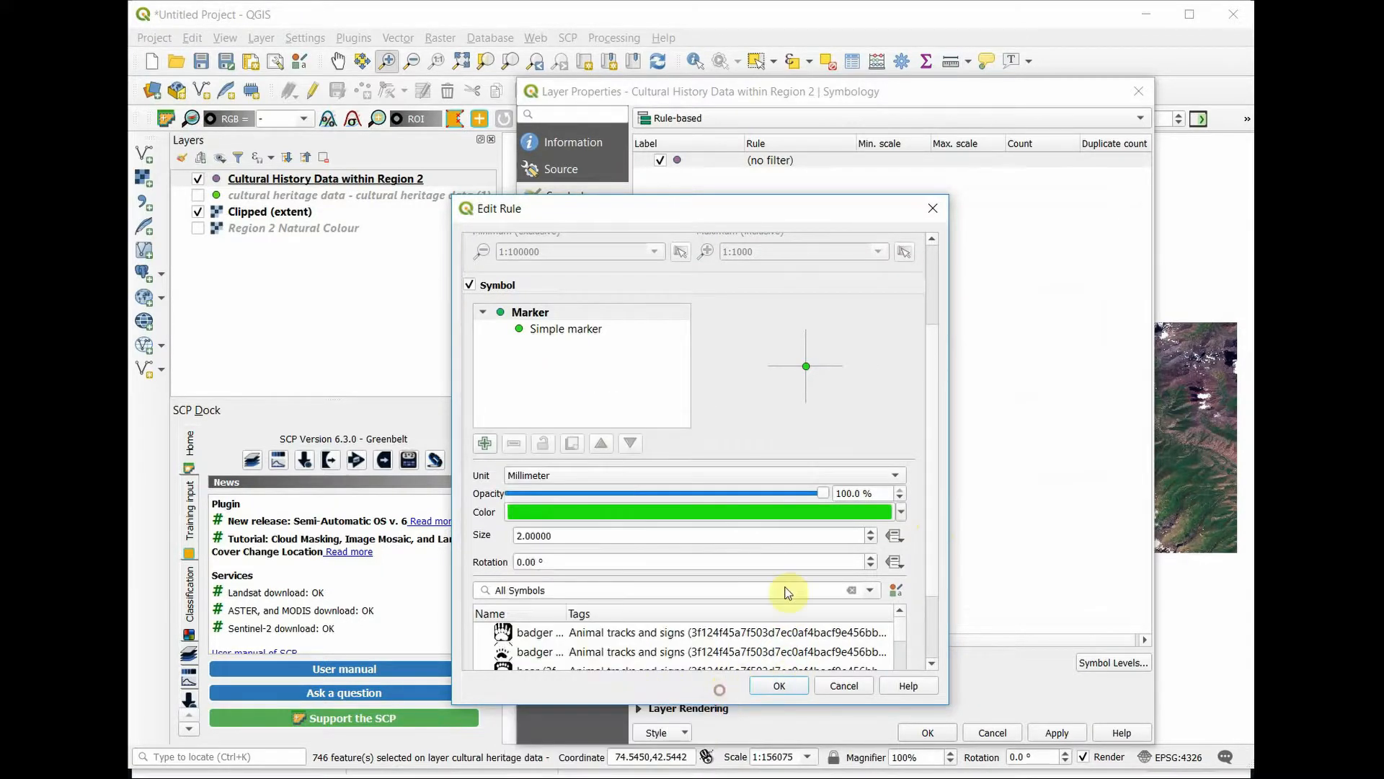
# Step: Increase the Petroglyphs marker size to 2.6 mm and accept the rule
pyautogui.click(871, 531)
pyautogui.click(871, 531)
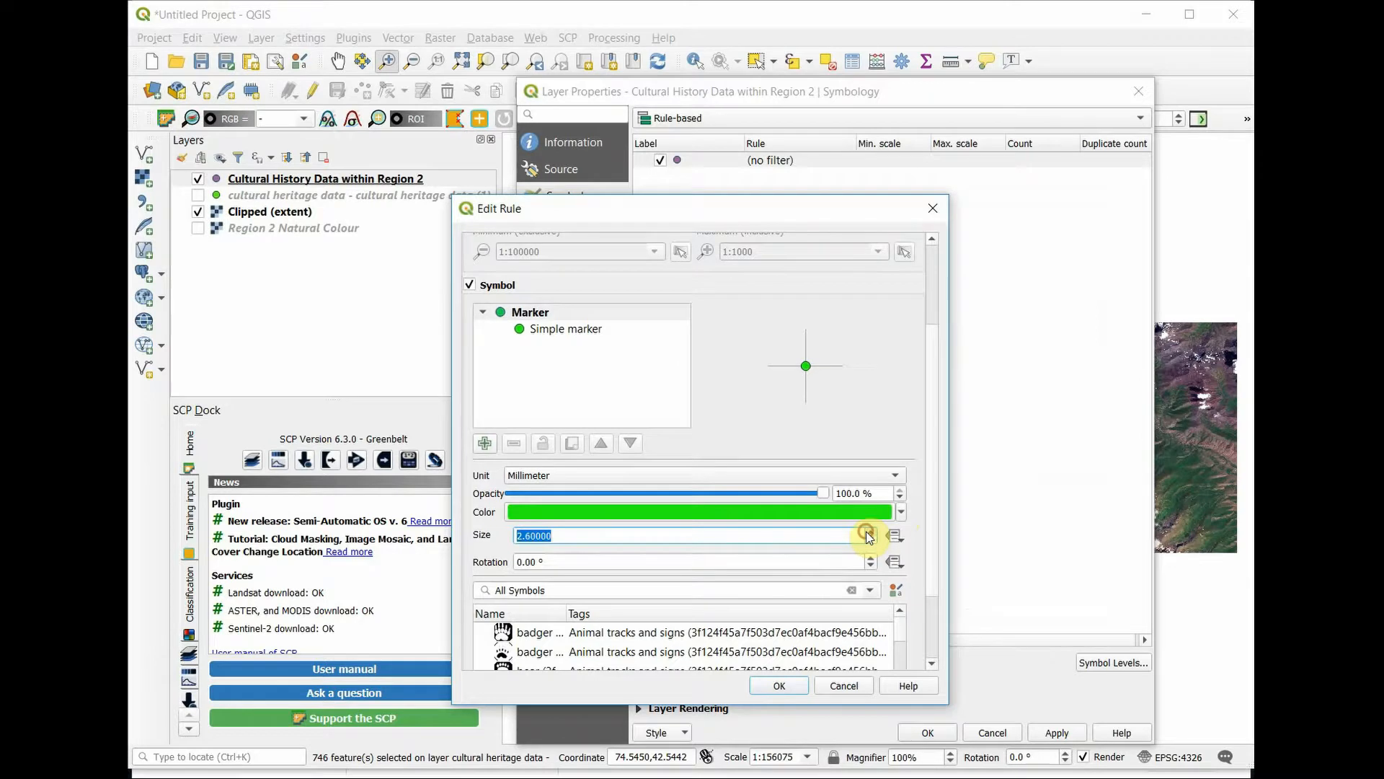
pyautogui.click(871, 531)
pyautogui.click(772, 685)
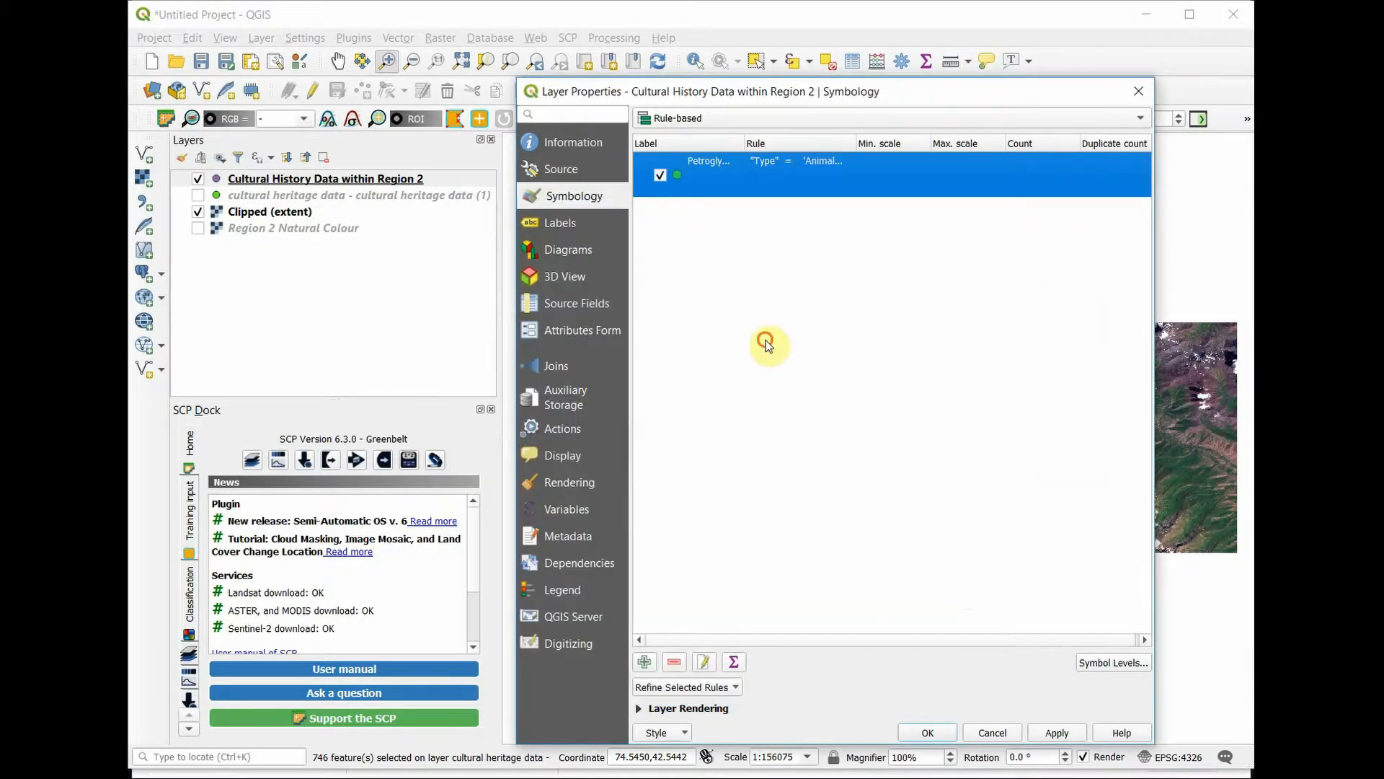
# Step: Add a second symbology rule with the filter "Type" = 'Burial Mound'
pyautogui.click(645, 662)
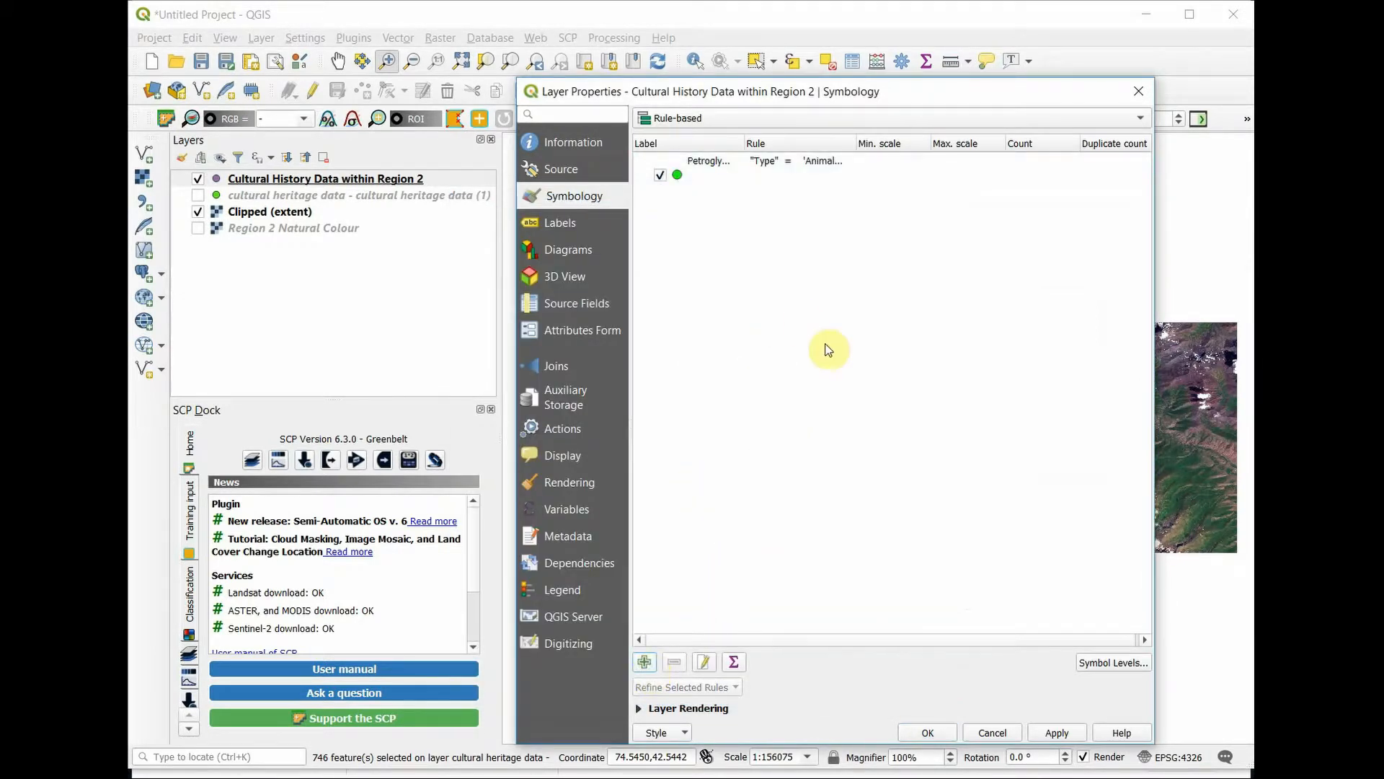
pyautogui.click(848, 266)
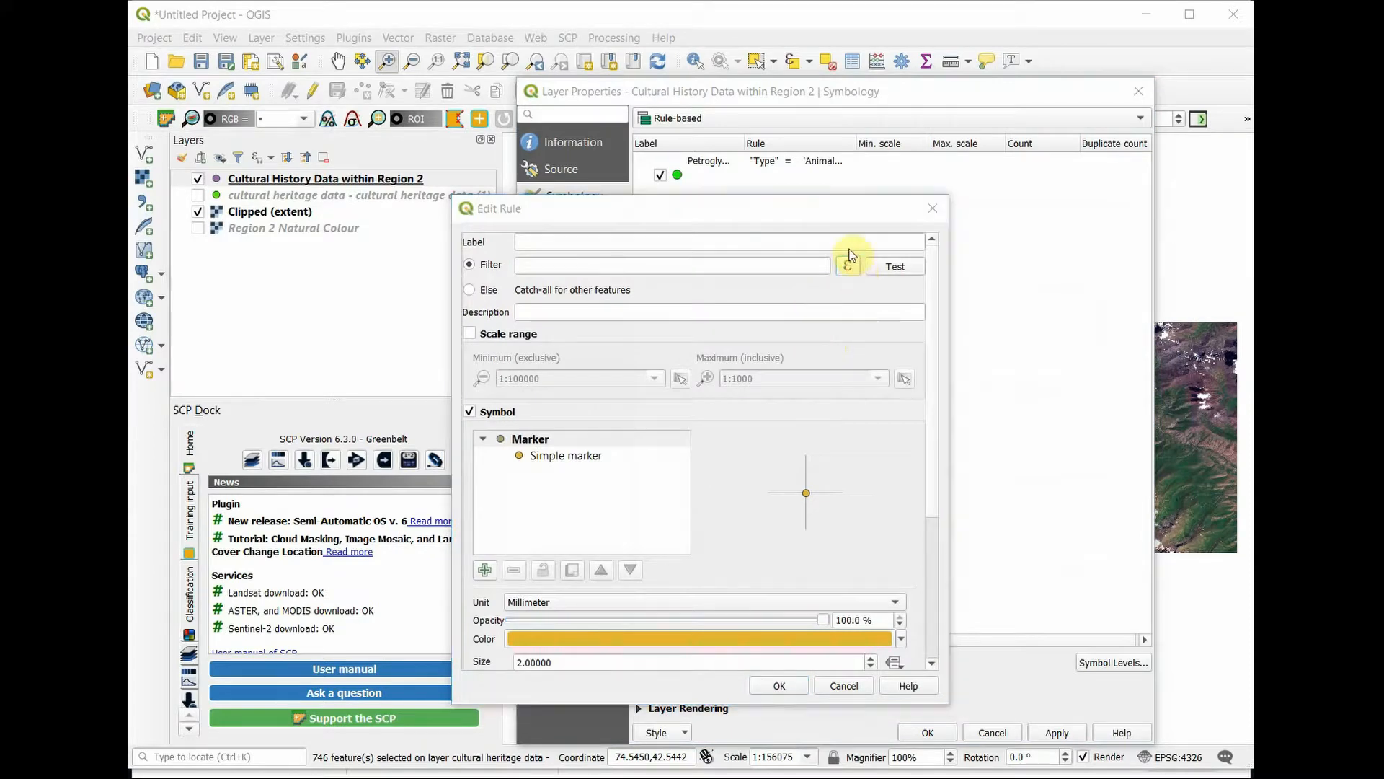
pyautogui.doubleClick(803, 386)
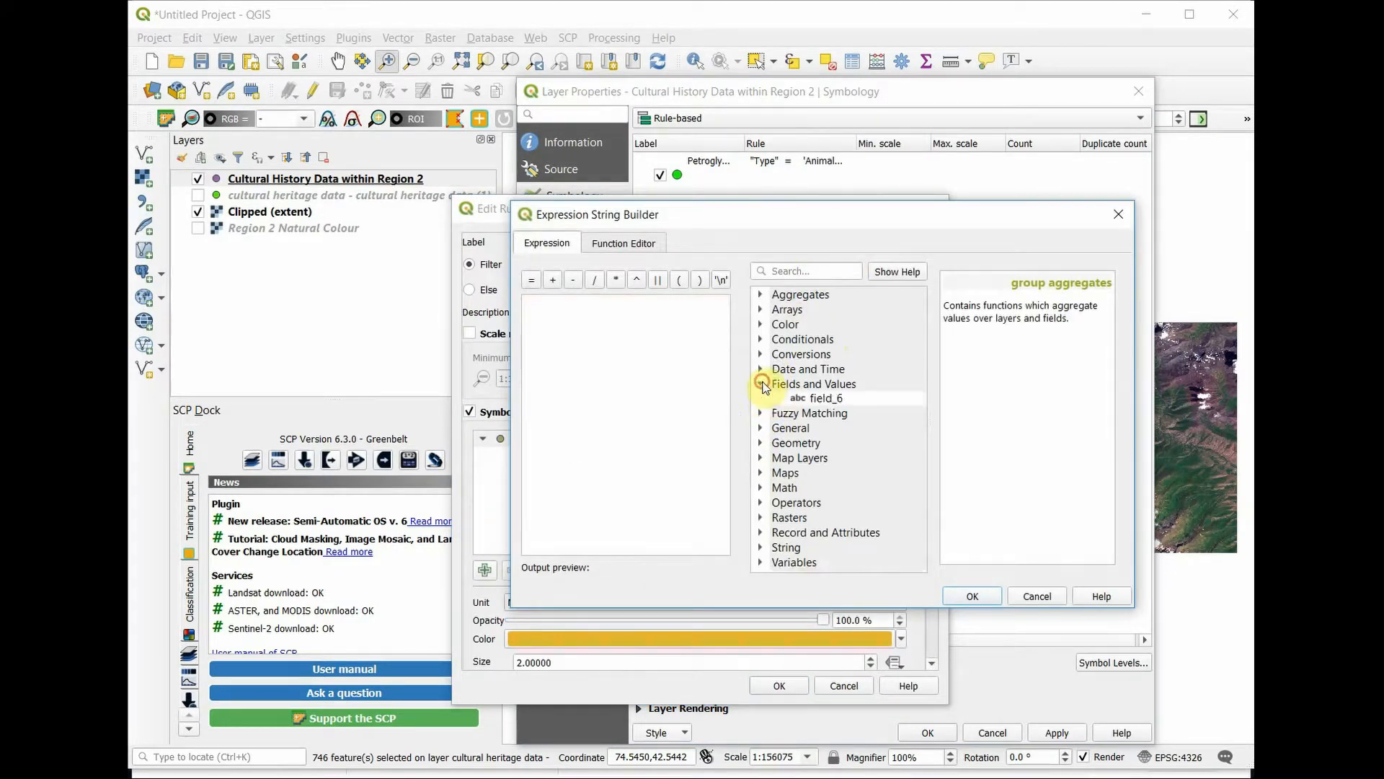
pyautogui.doubleClick(814, 400)
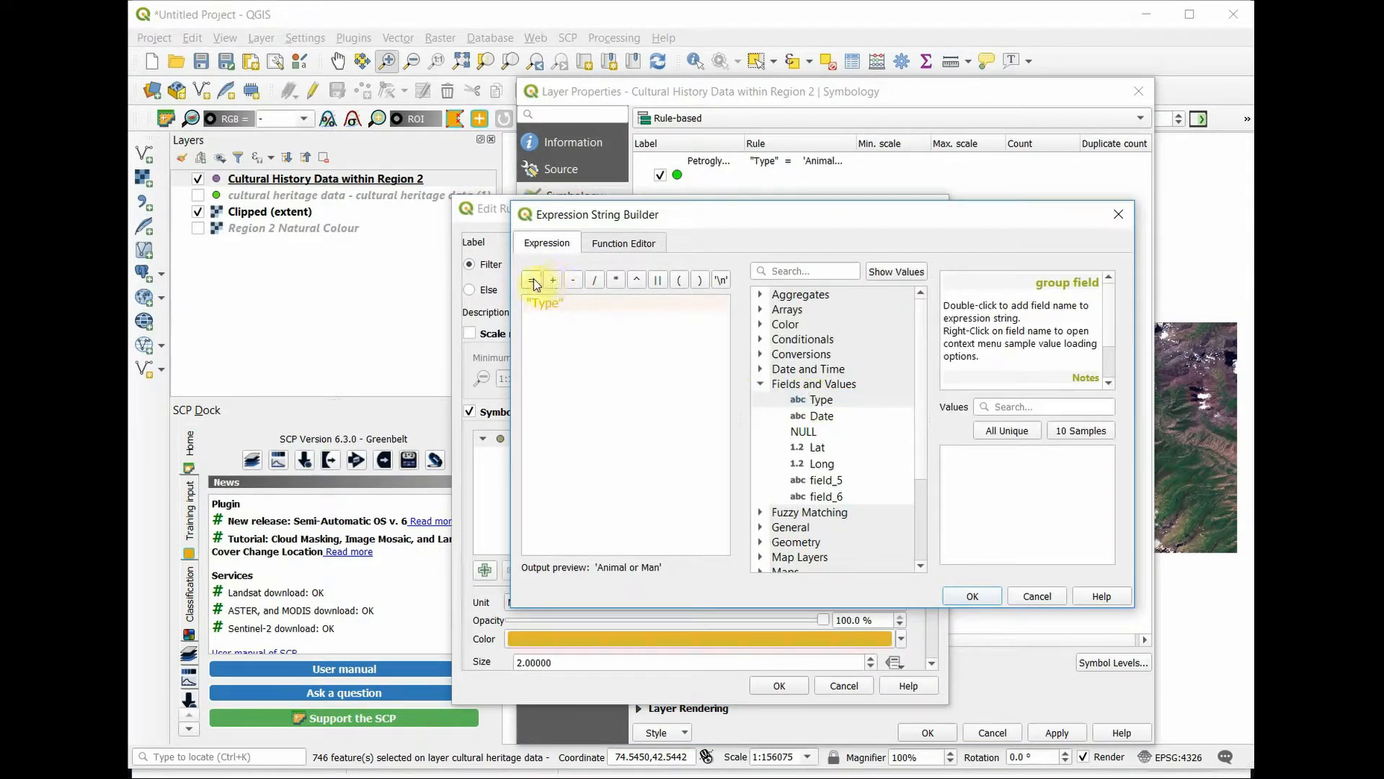
pyautogui.click(532, 280)
pyautogui.click(1008, 431)
pyautogui.doubleClick(978, 468)
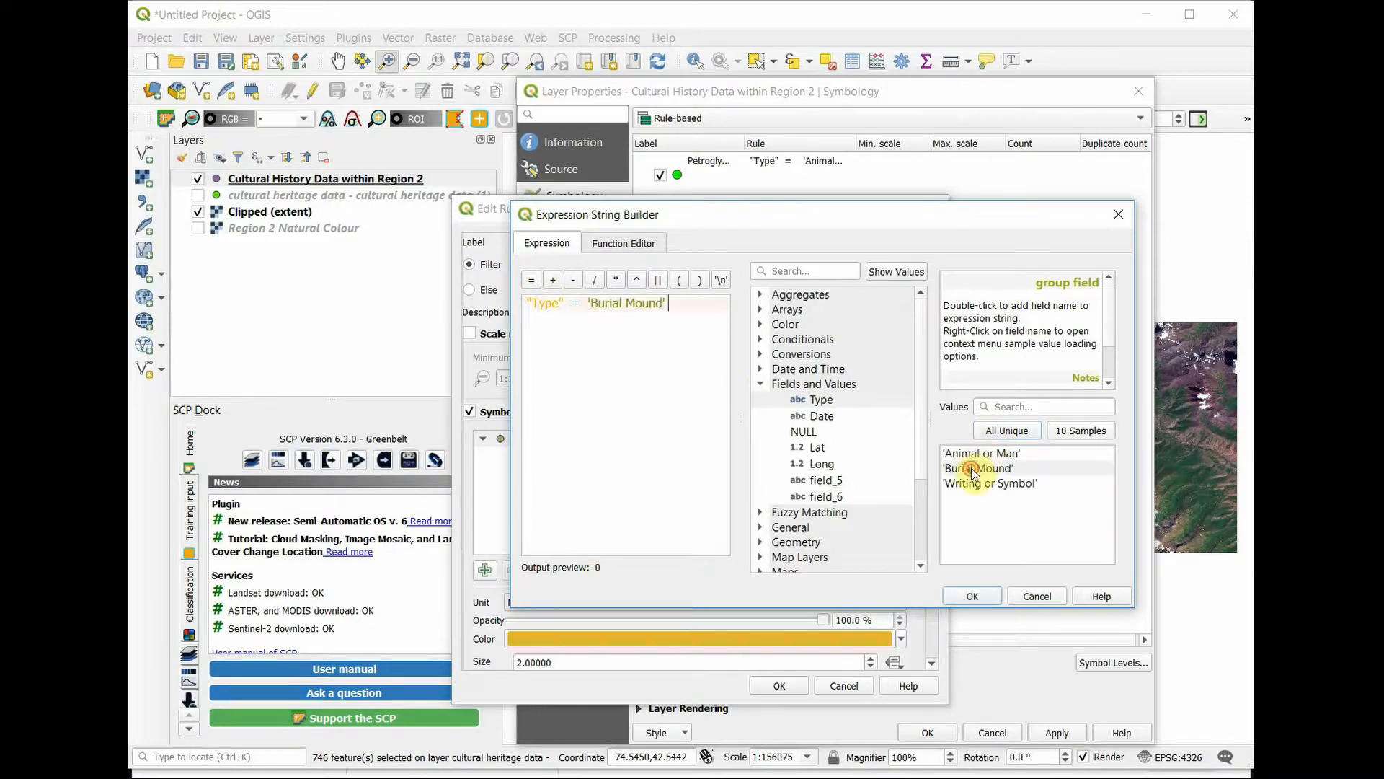
pyautogui.click(980, 594)
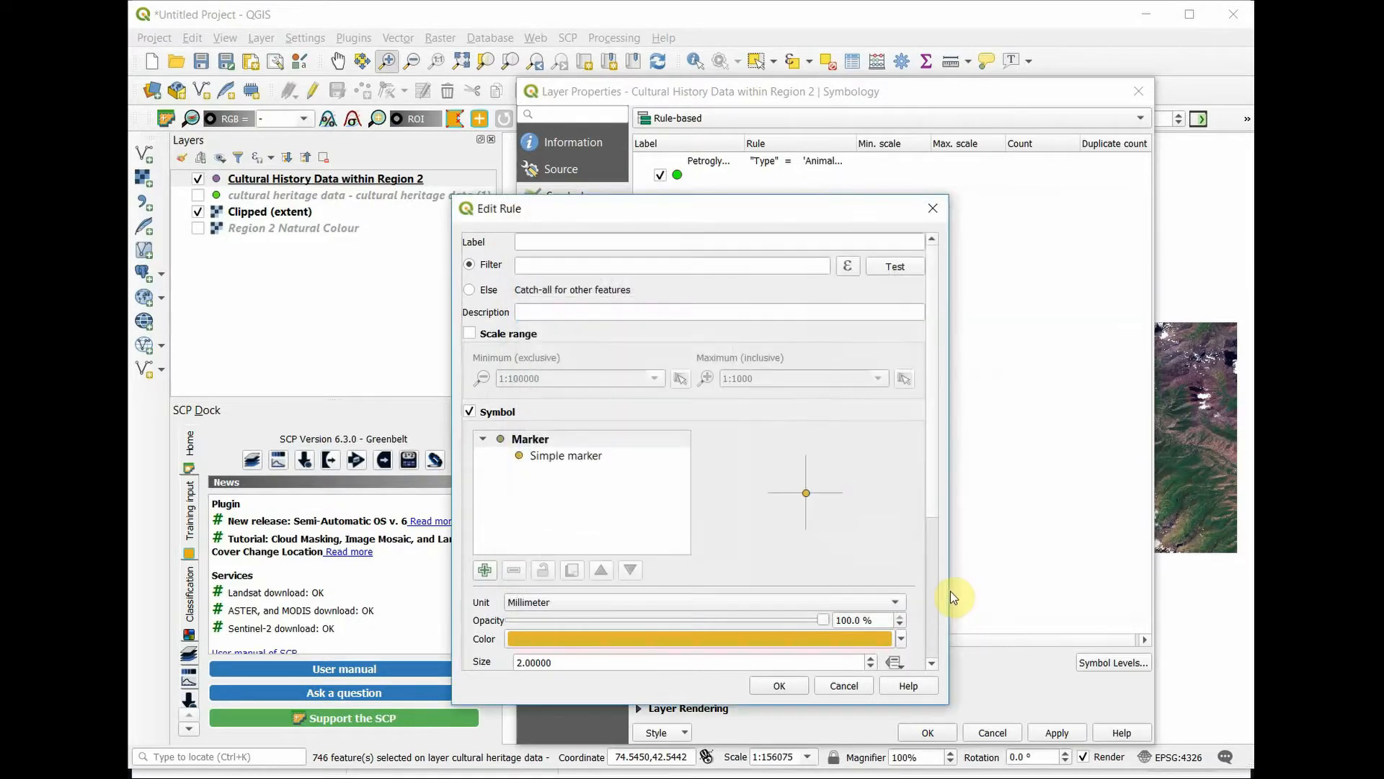
# Step: Give the burial mound rule a blue marker of size 2.6 mm and accept the rule
pyautogui.scroll(-4, 936, 533)
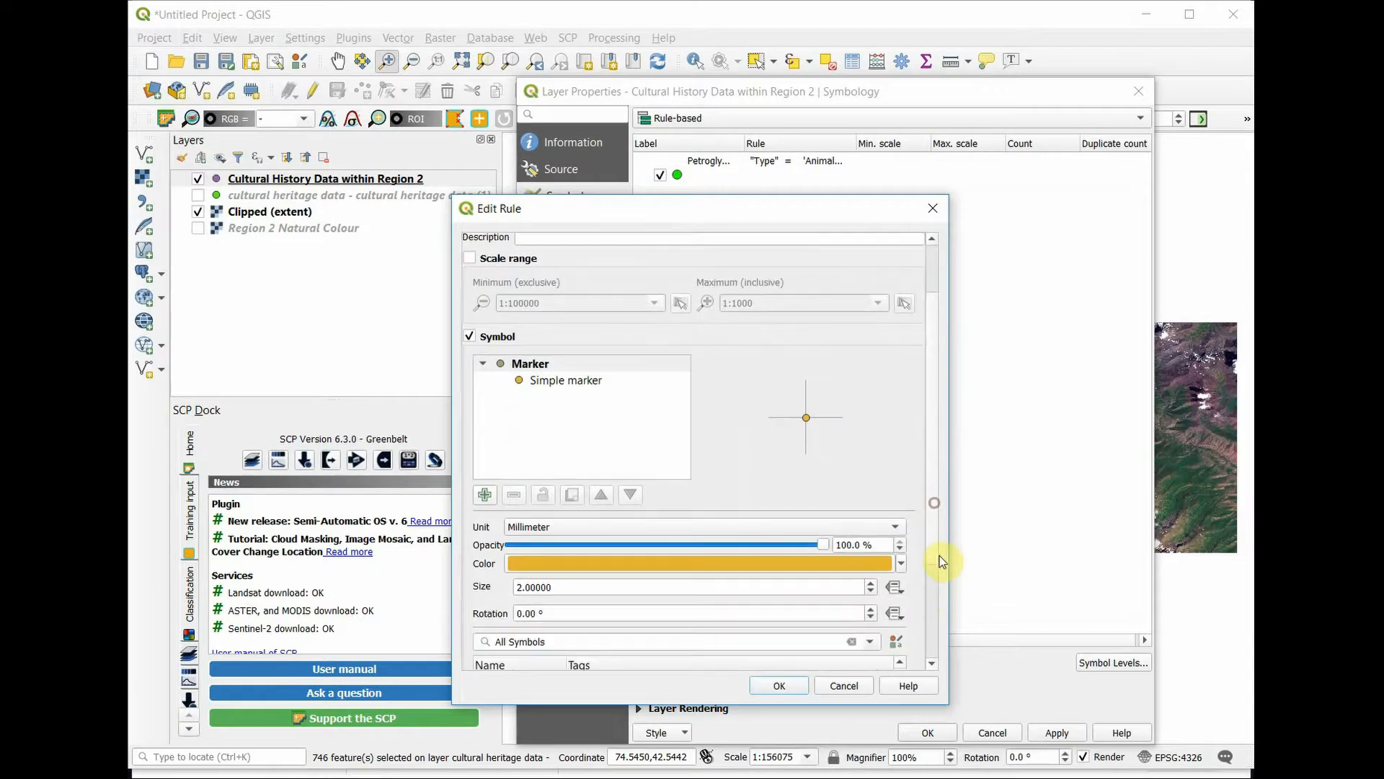
pyautogui.click(901, 477)
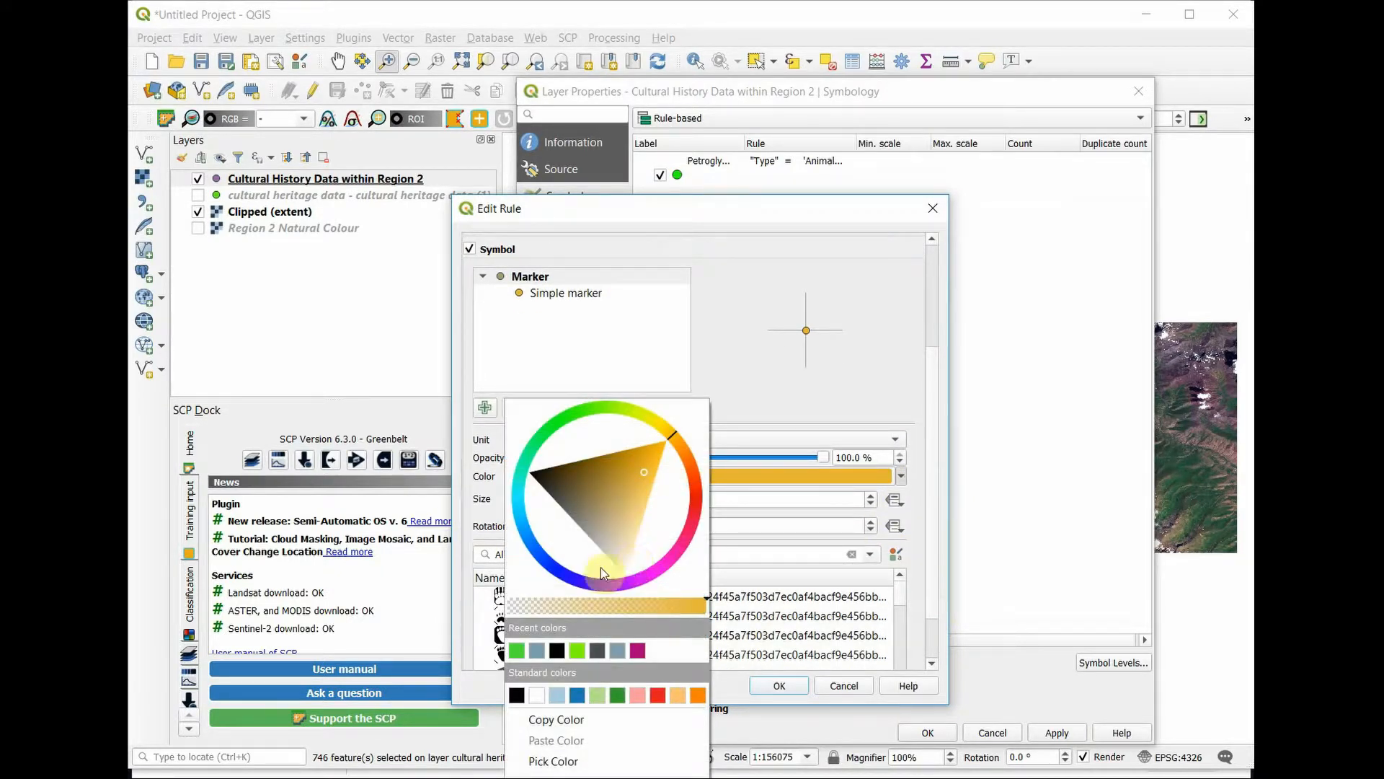
pyautogui.click(565, 579)
pyautogui.click(570, 538)
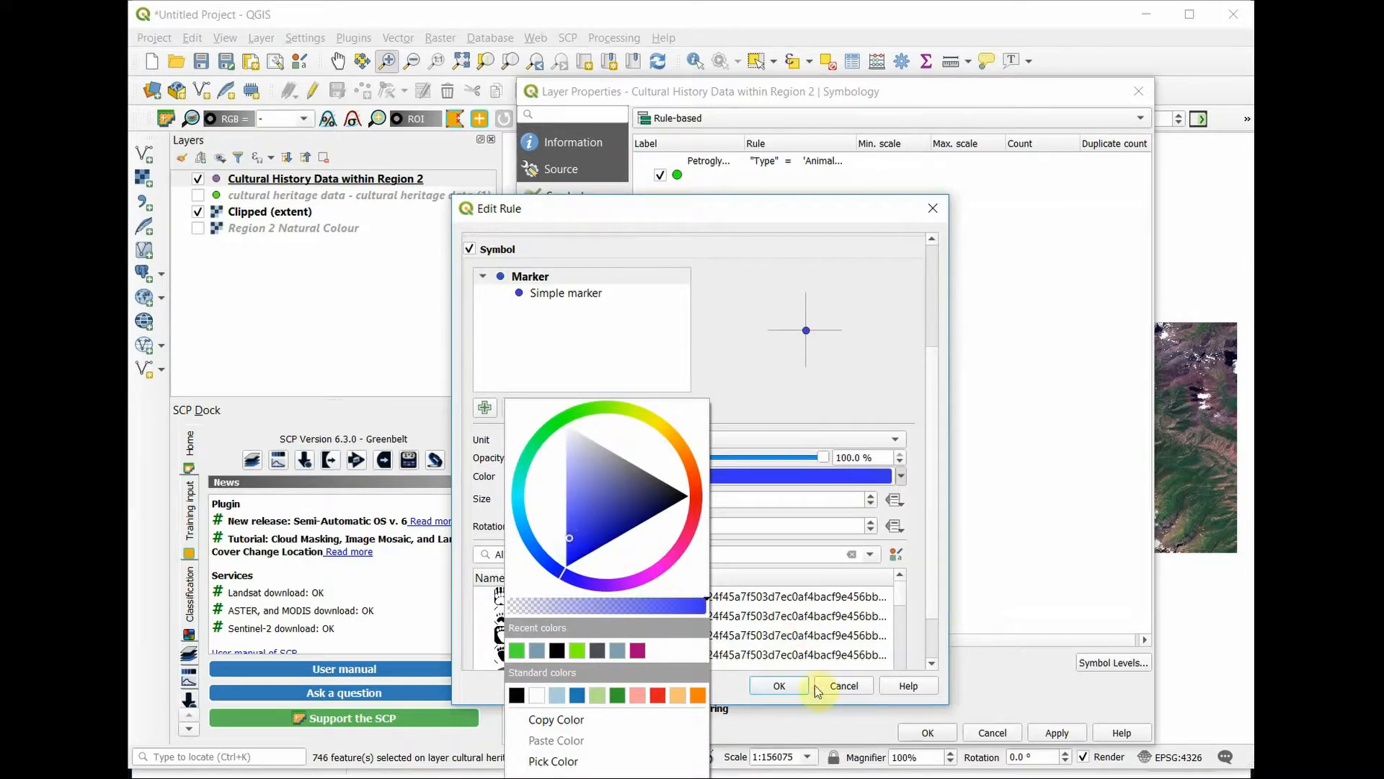
pyautogui.click(722, 690)
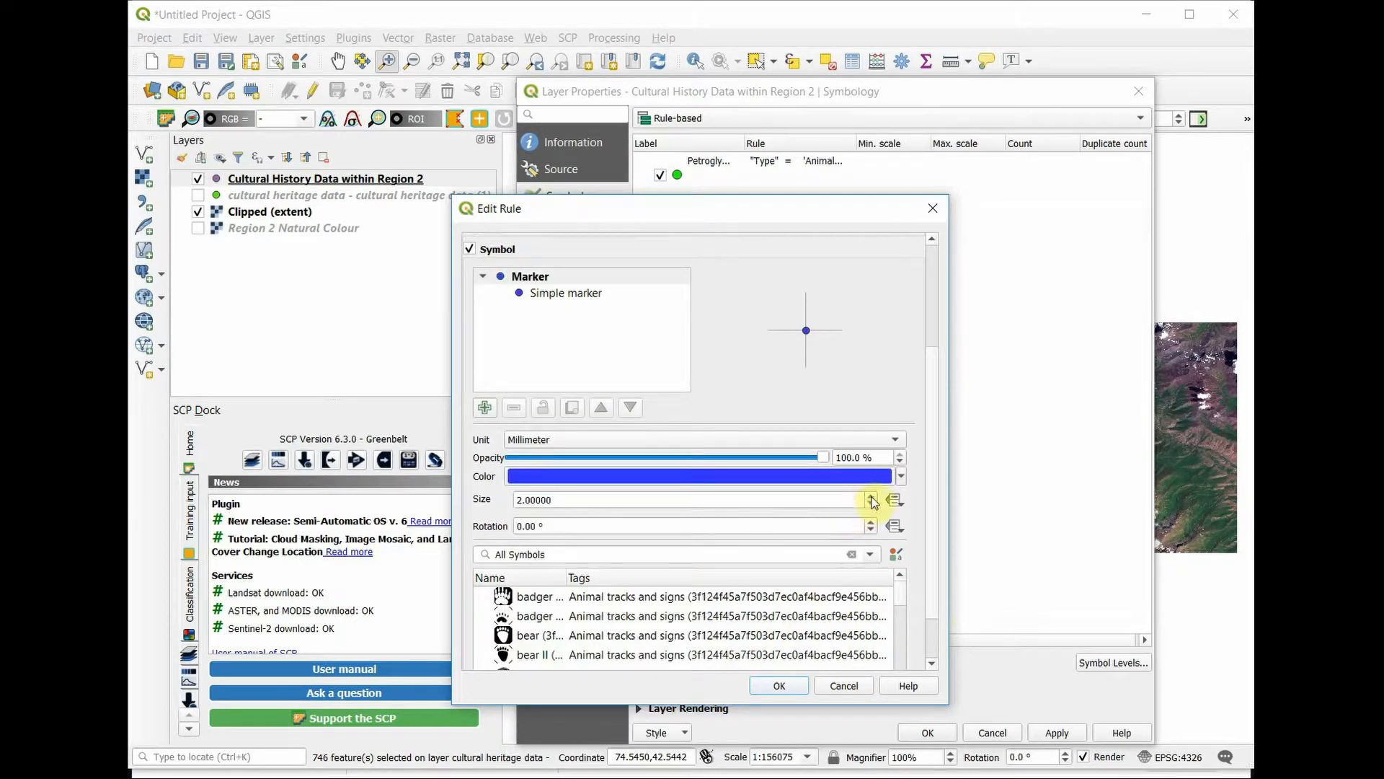
pyautogui.click(872, 495)
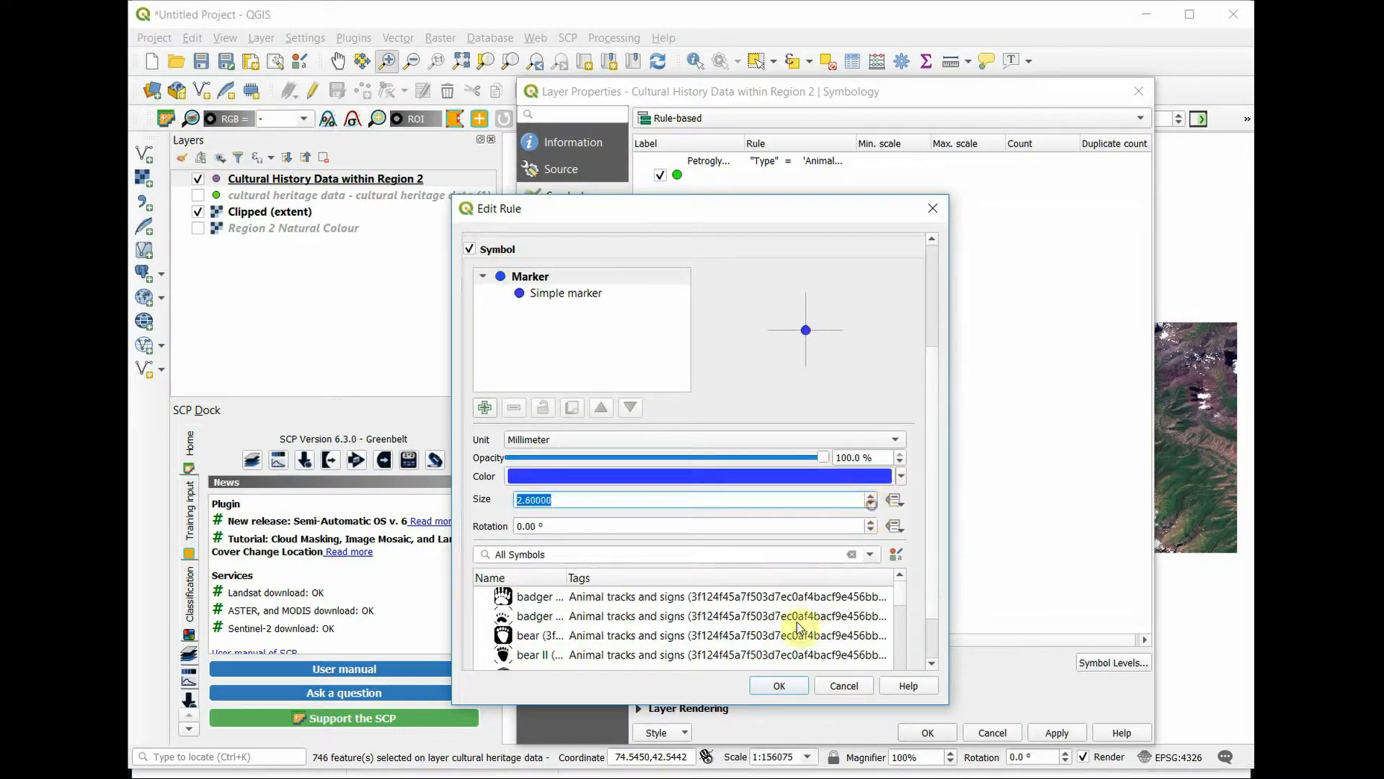
pyautogui.click(779, 686)
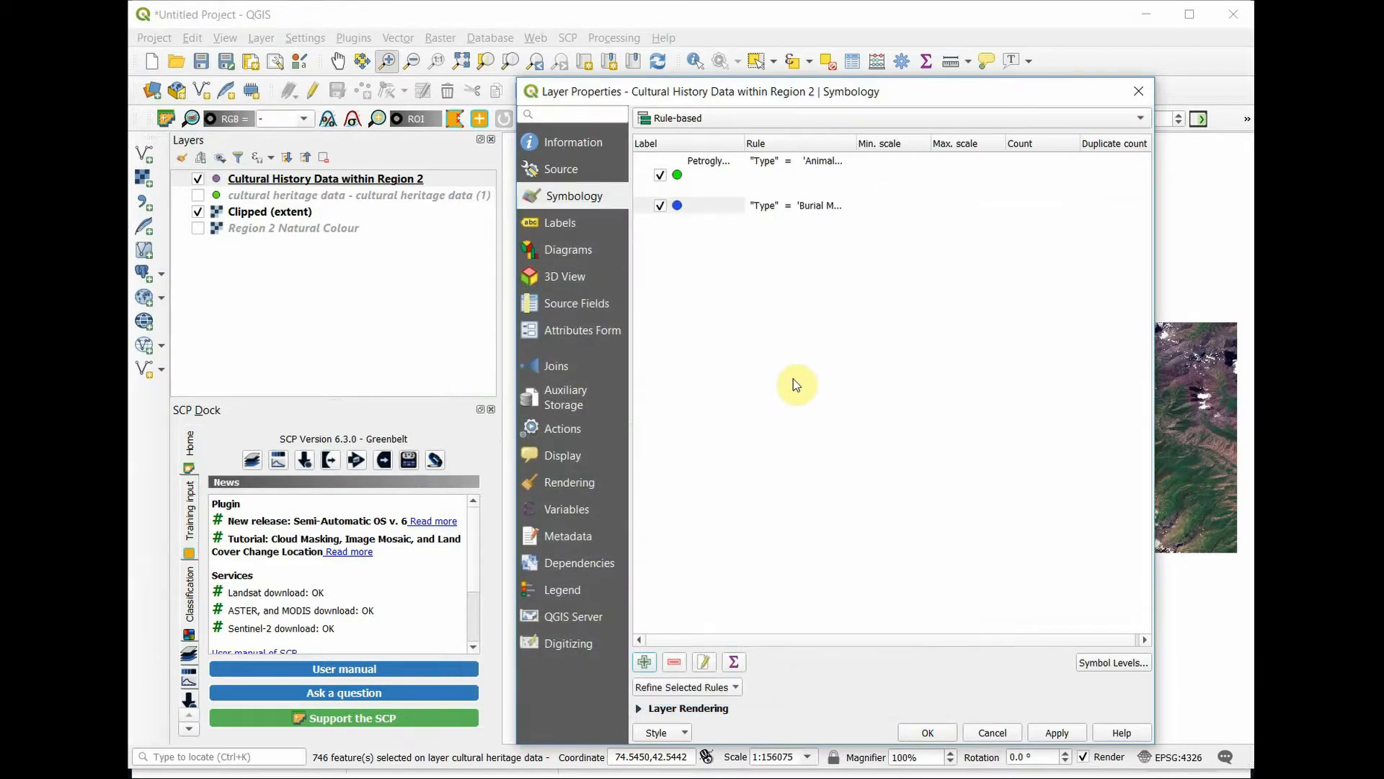
# Step: Reopen the rule filtering burial mounds and label it Burial Mound
pyautogui.click(747, 204)
pyautogui.doubleClick(743, 204)
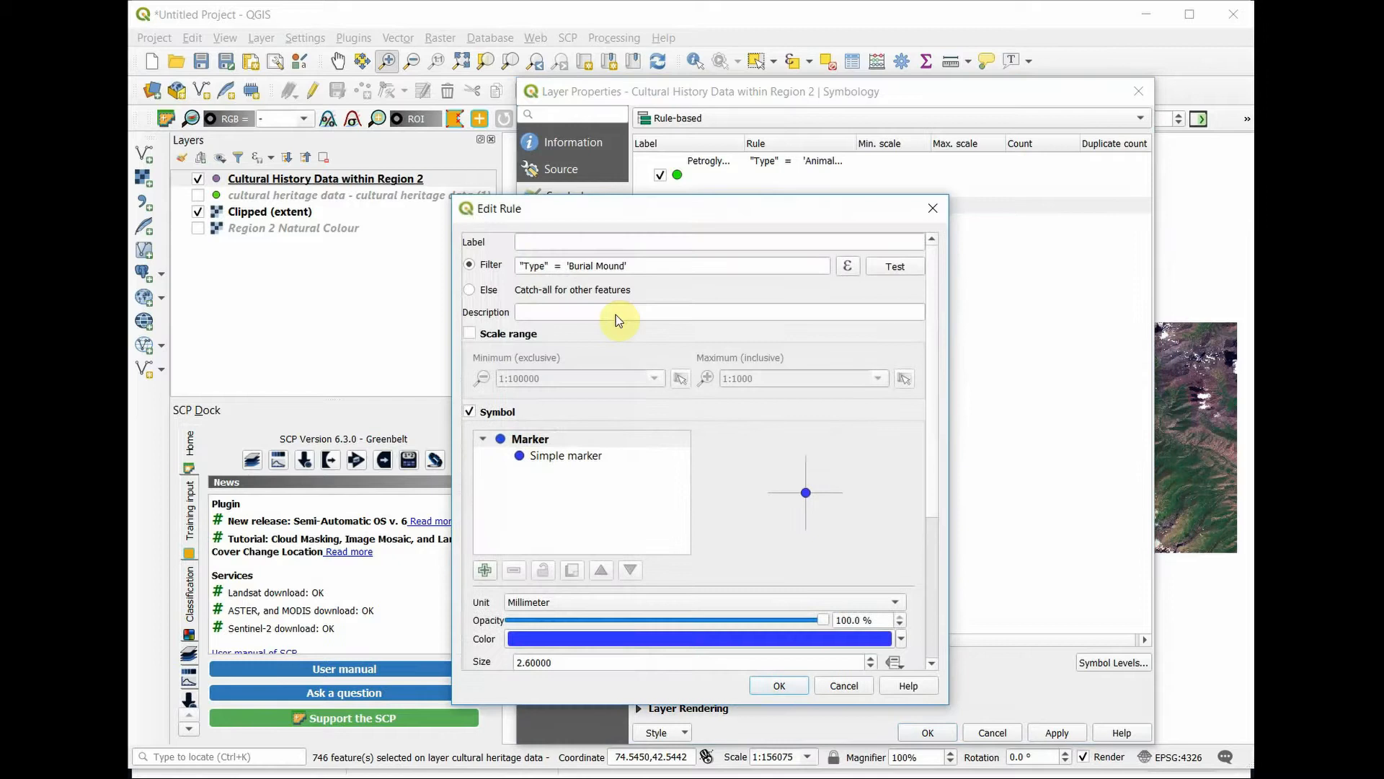
pyautogui.click(638, 238)
pyautogui.write('Burial Mound')
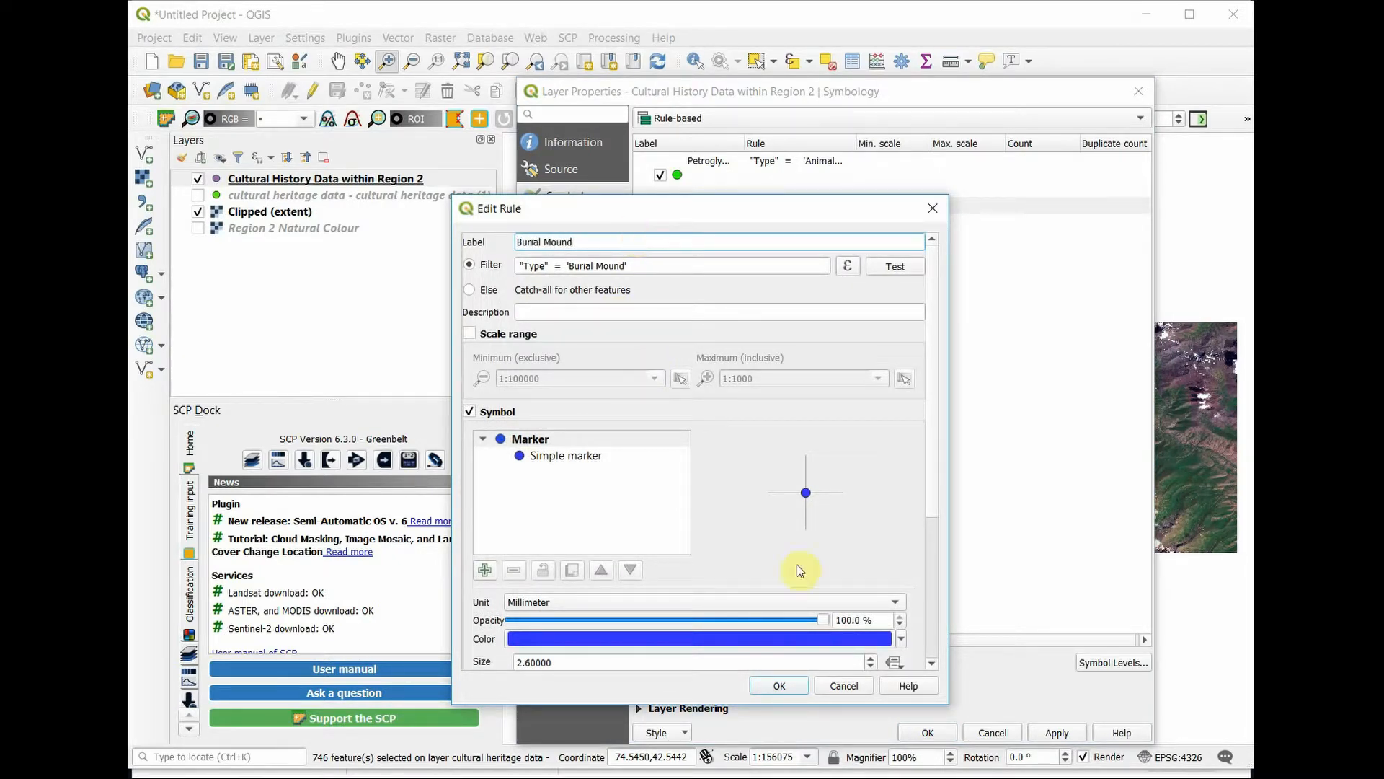
# Step: Accept the Burial Mound rule and apply the rule-based symbology to the Cultural History Data within Region 2 layer
pyautogui.click(795, 692)
pyautogui.click(1049, 730)
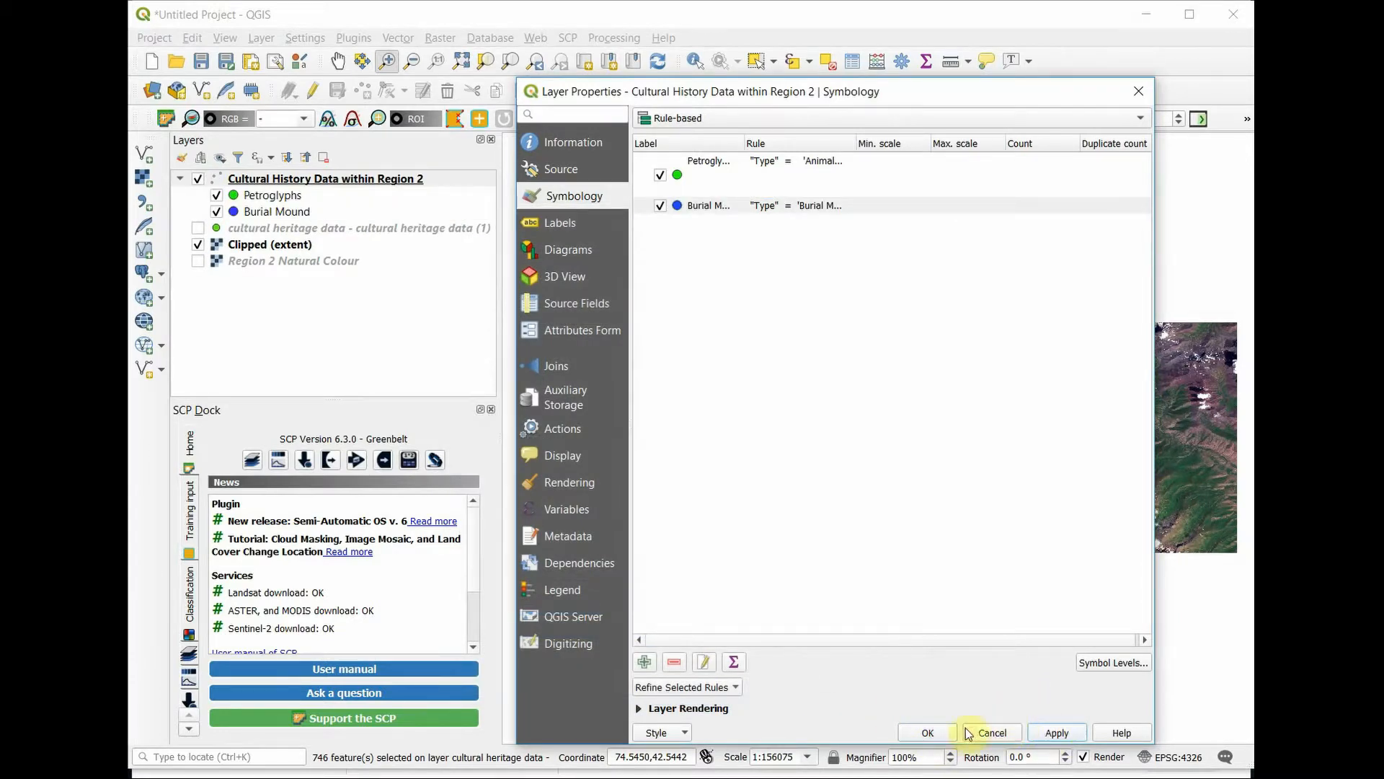
pyautogui.click(927, 737)
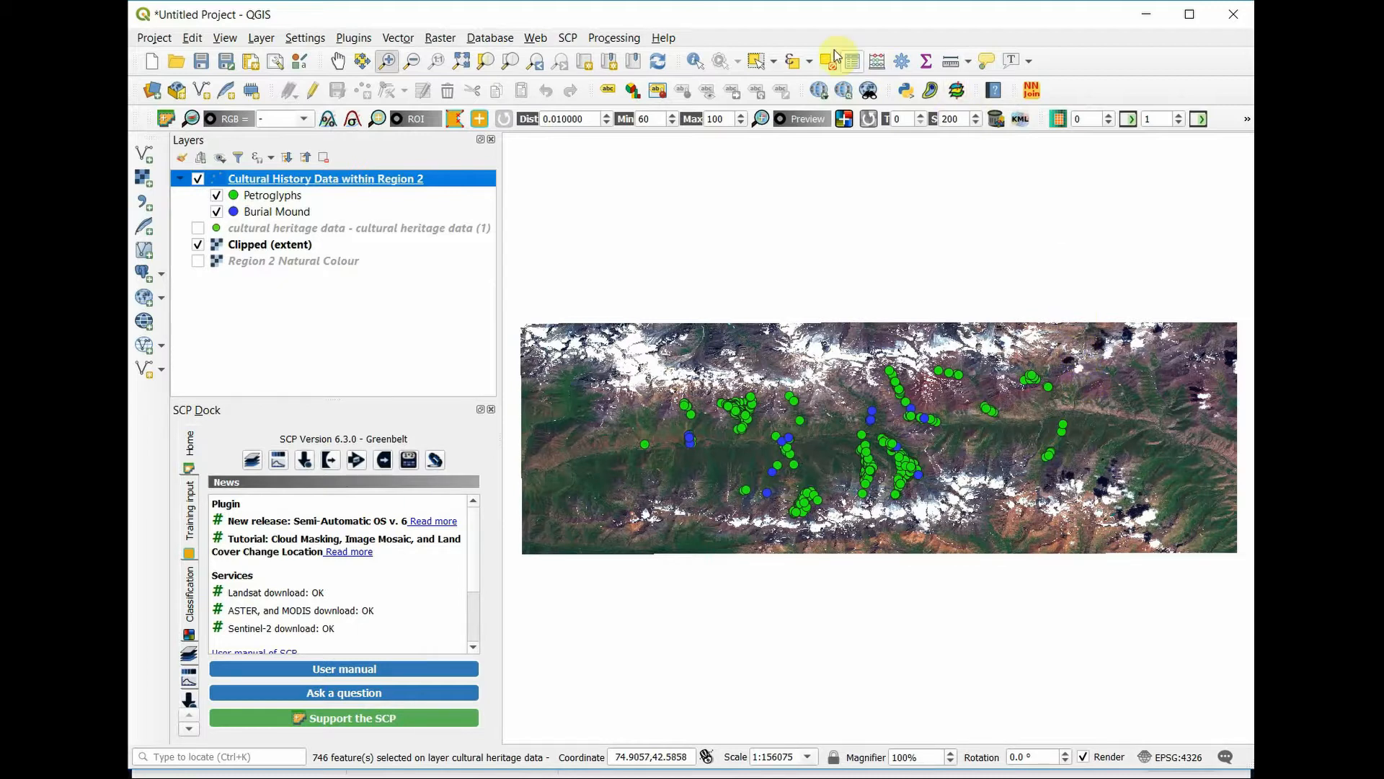
# Step: Open the Cultural History Data within Region 2 attribute table and select features by the expression "Type" = 'Burial Mound'
pyautogui.click(852, 62)
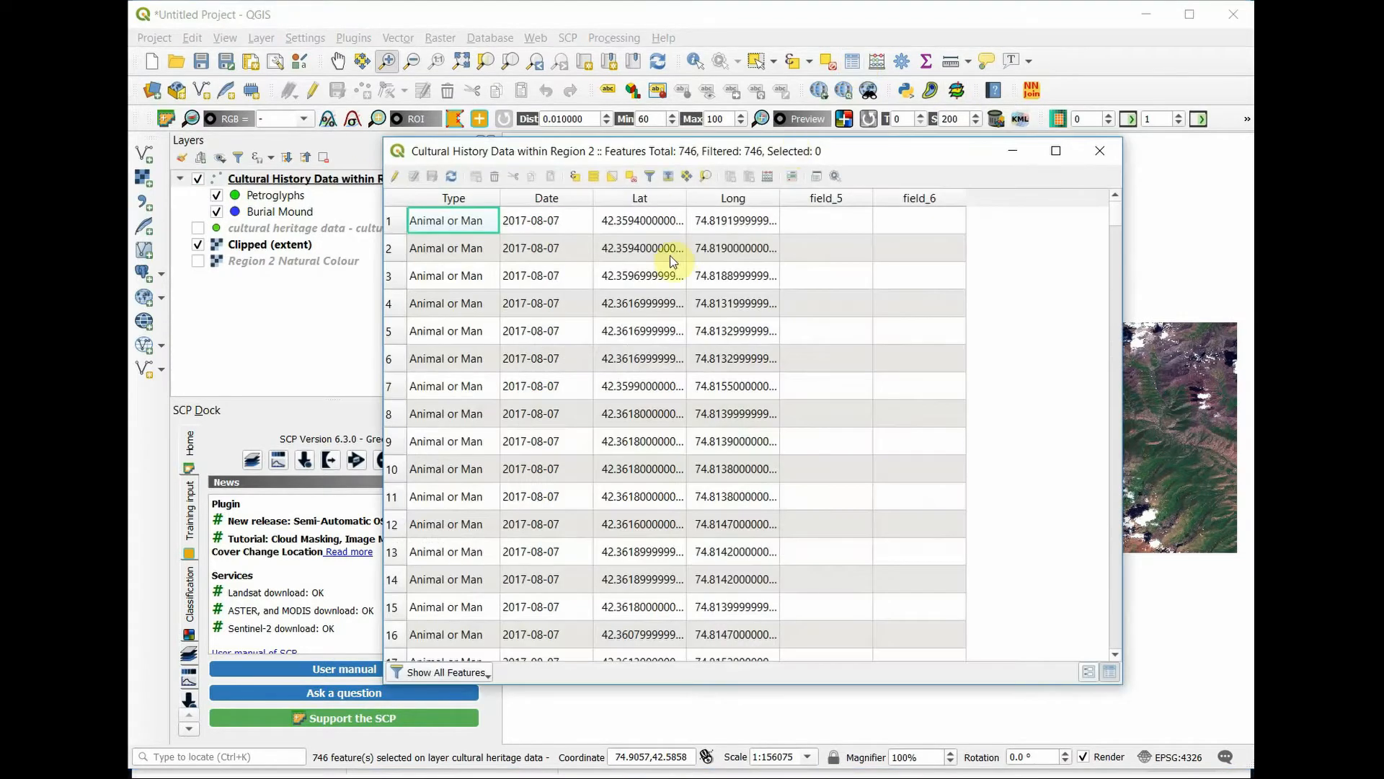
pyautogui.click(574, 178)
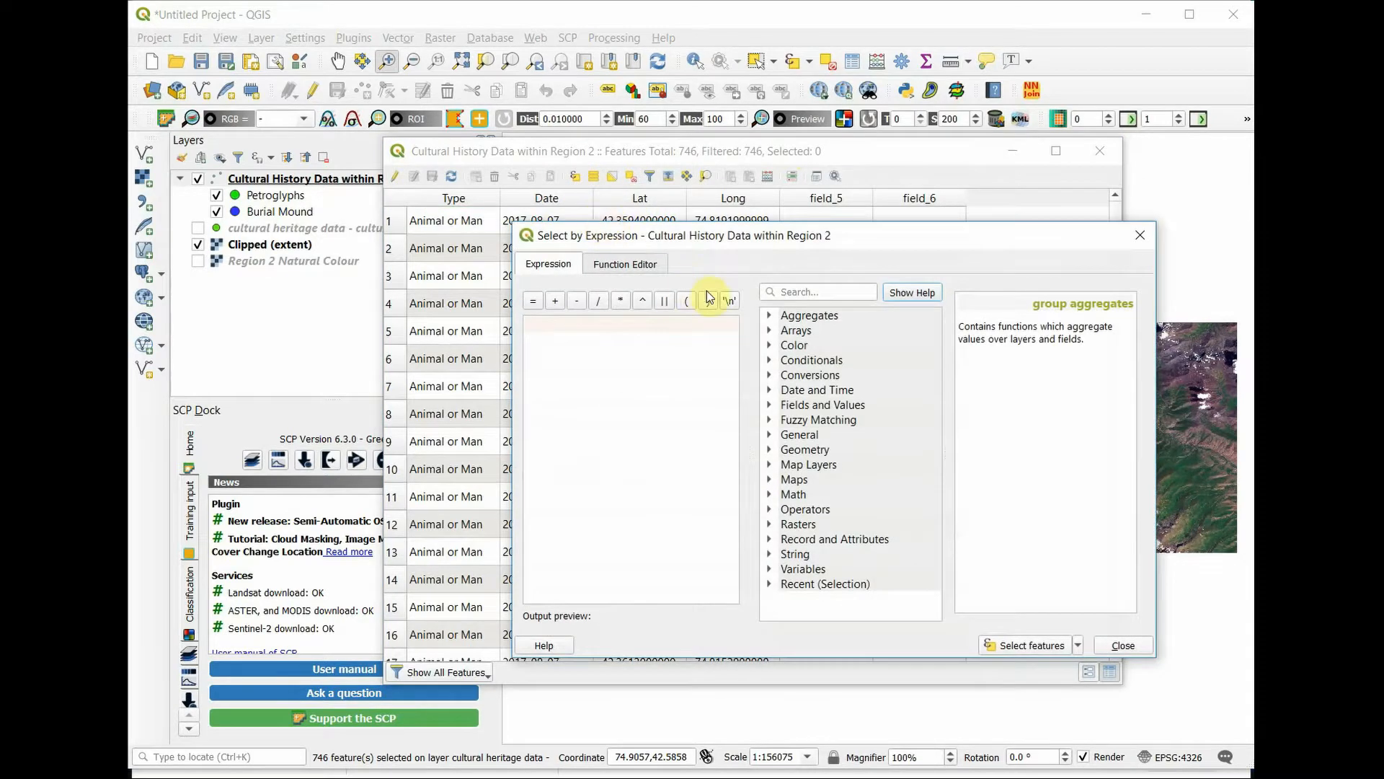
pyautogui.click(770, 407)
pyautogui.doubleClick(830, 421)
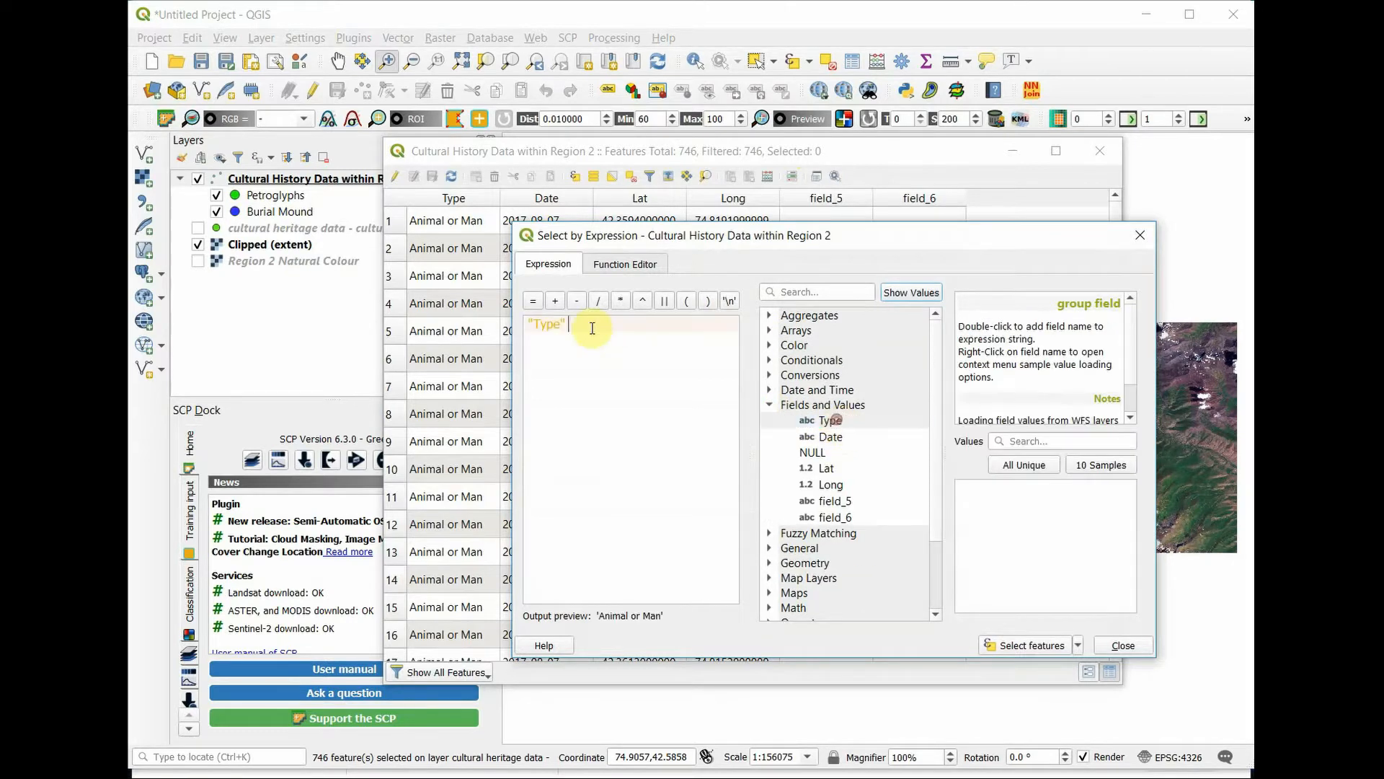
pyautogui.doubleClick(535, 302)
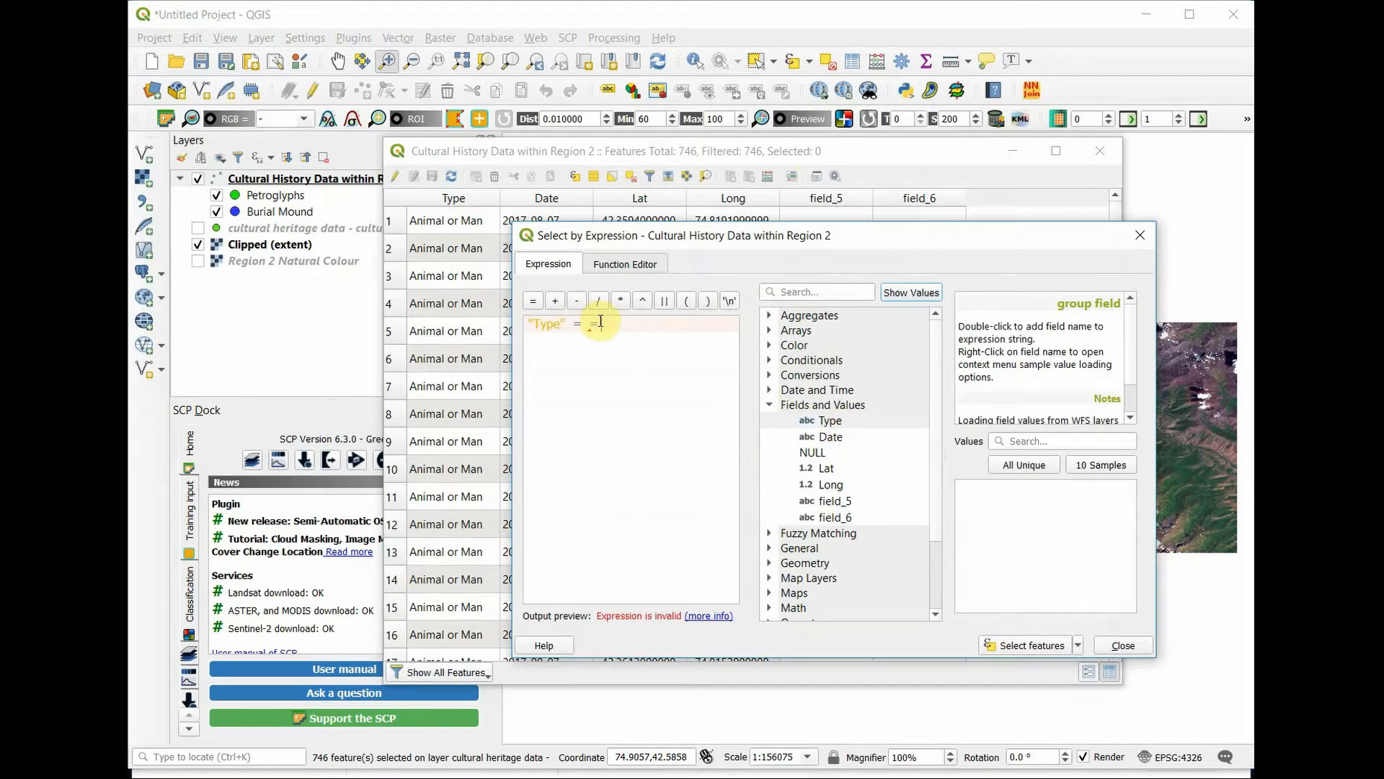
pyautogui.click(1036, 467)
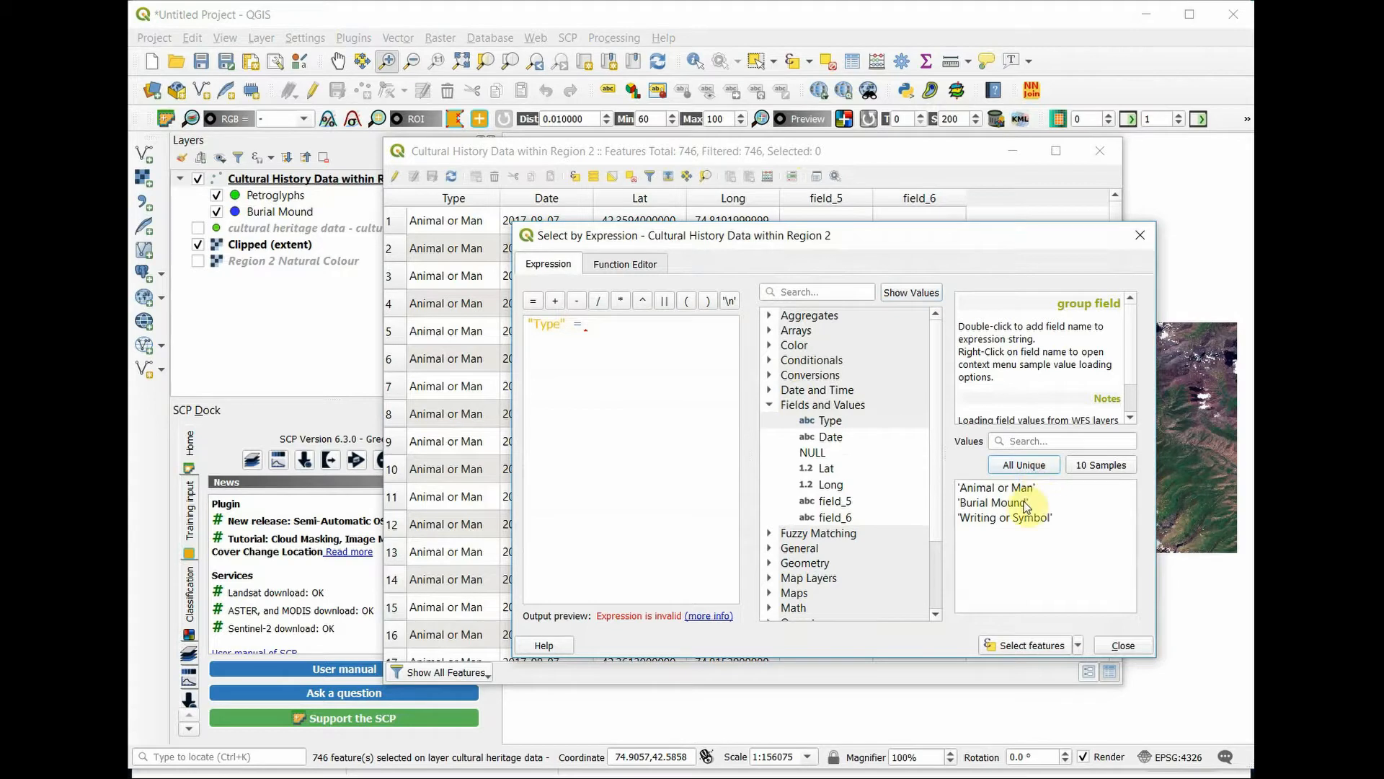
pyautogui.doubleClick(1026, 503)
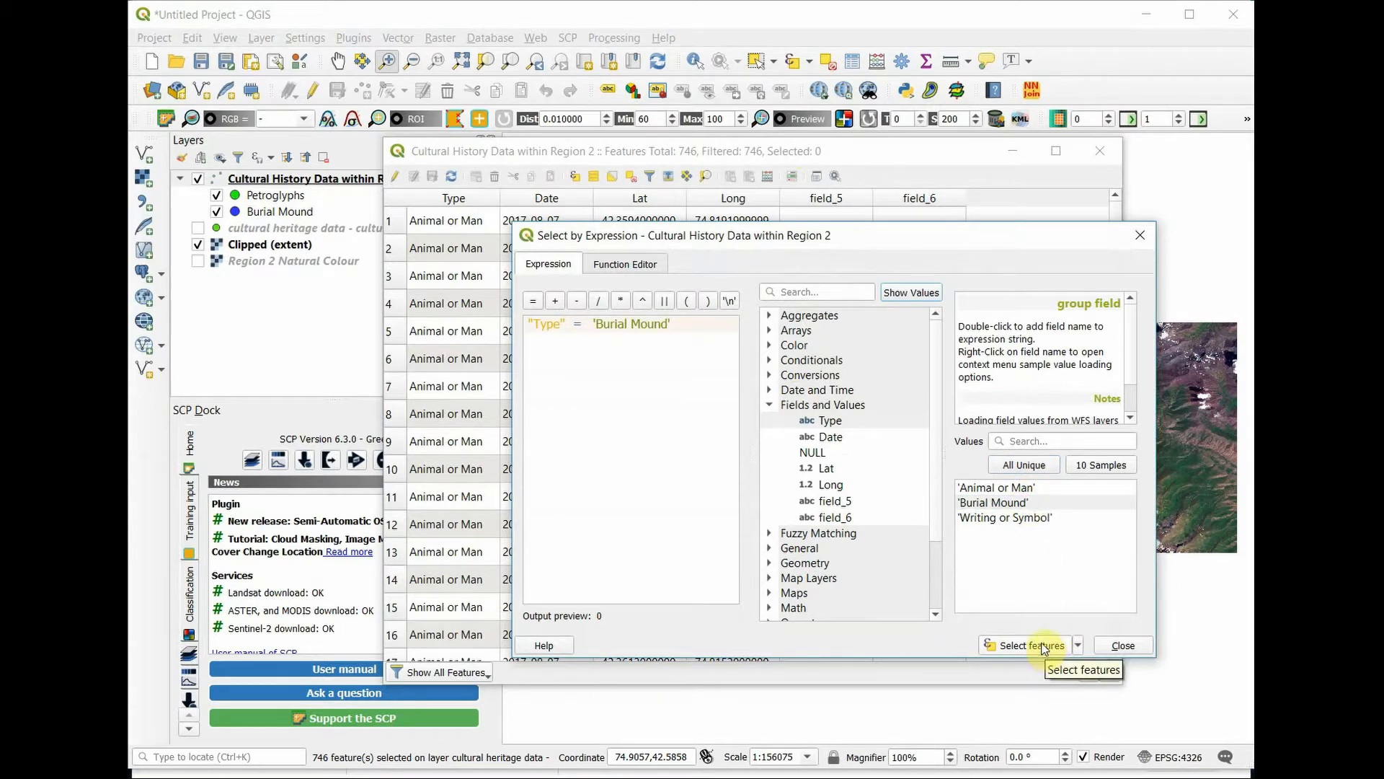
pyautogui.click(1043, 645)
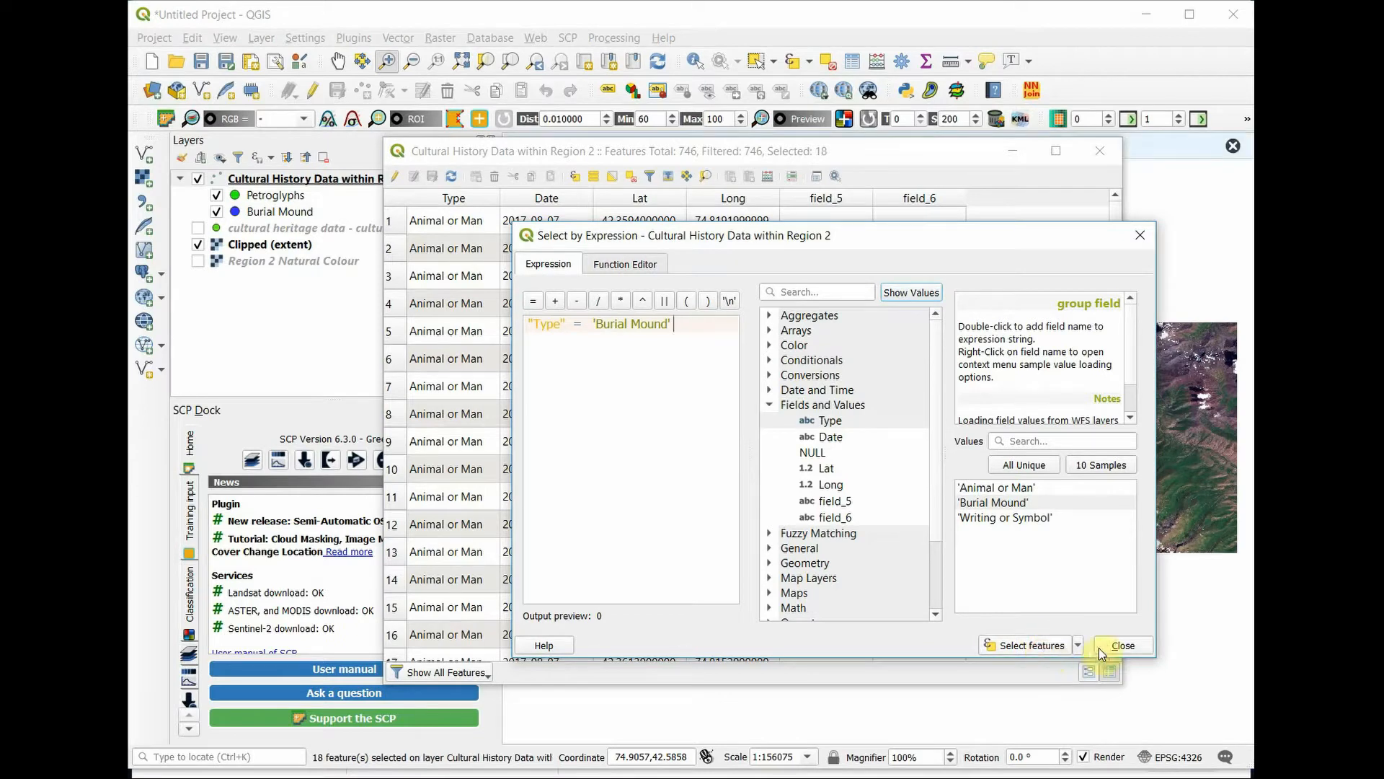
pyautogui.click(1101, 646)
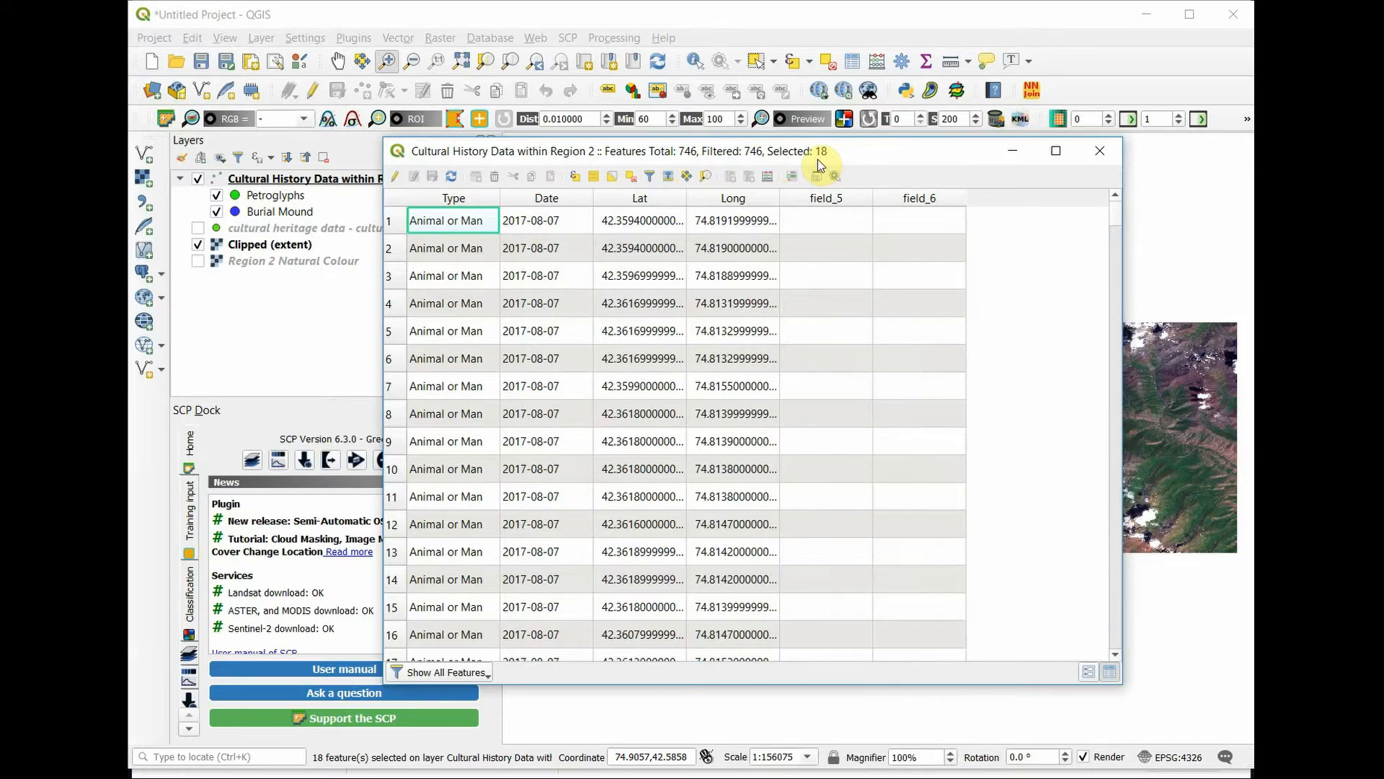
# Step: Clear the feature selection, dismiss the select-by-expression dialog without a new query, and close the attribute table
pyautogui.click(625, 180)
pyautogui.click(575, 176)
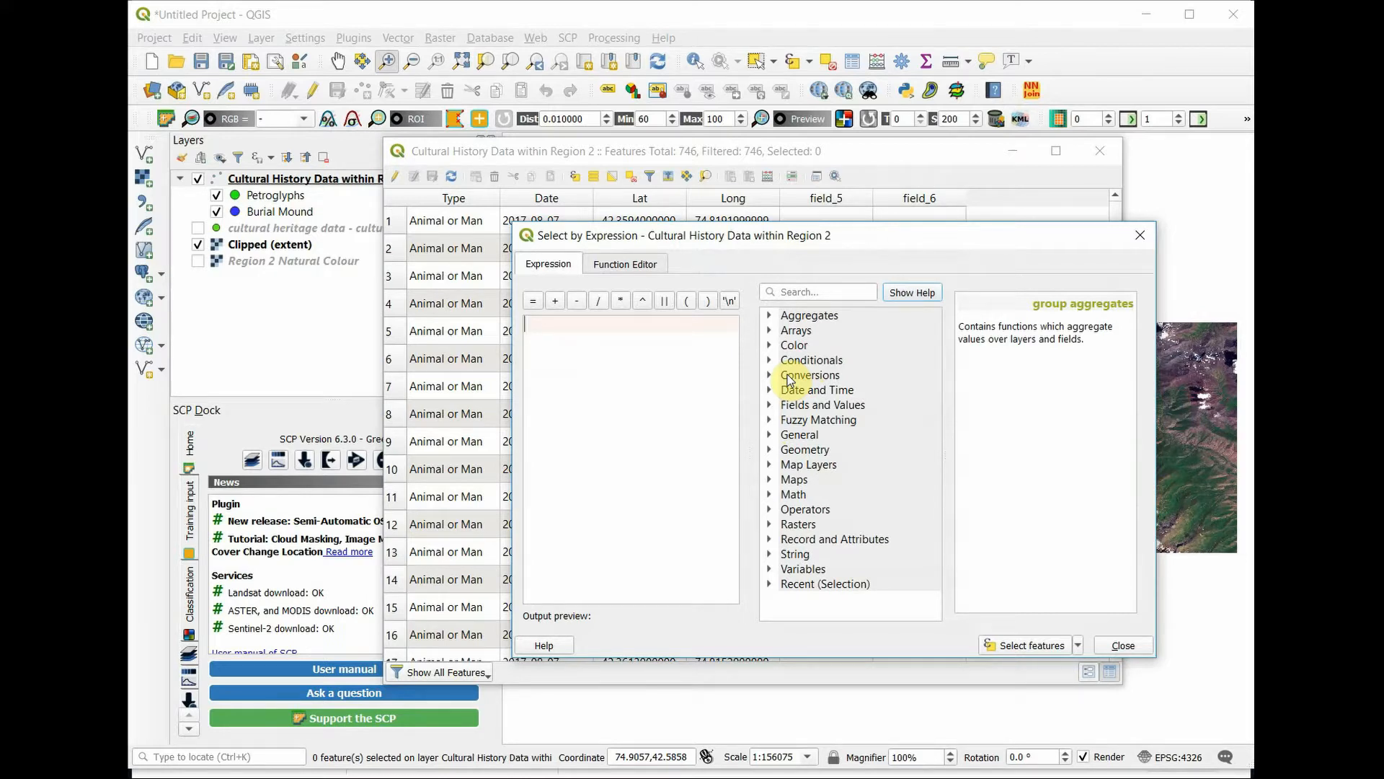
pyautogui.click(1138, 240)
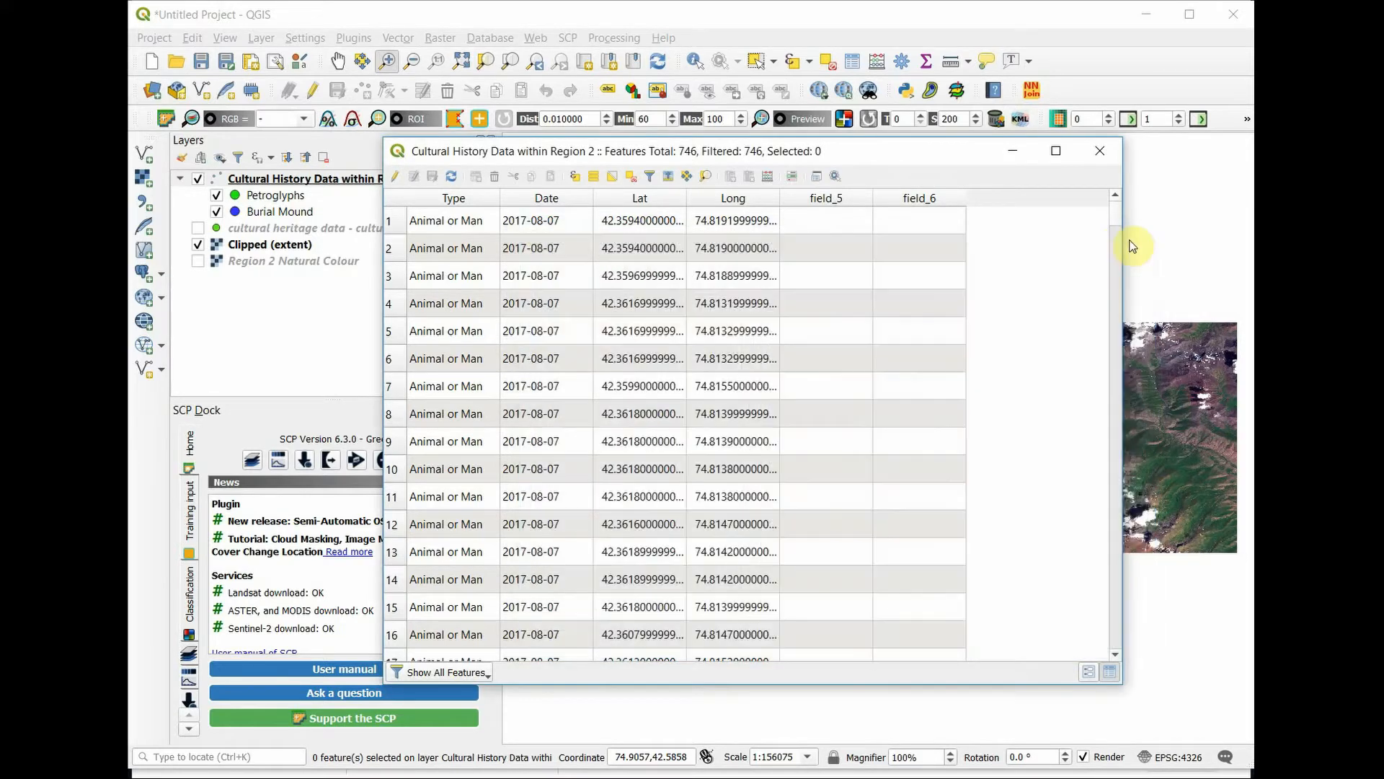
pyautogui.click(1101, 152)
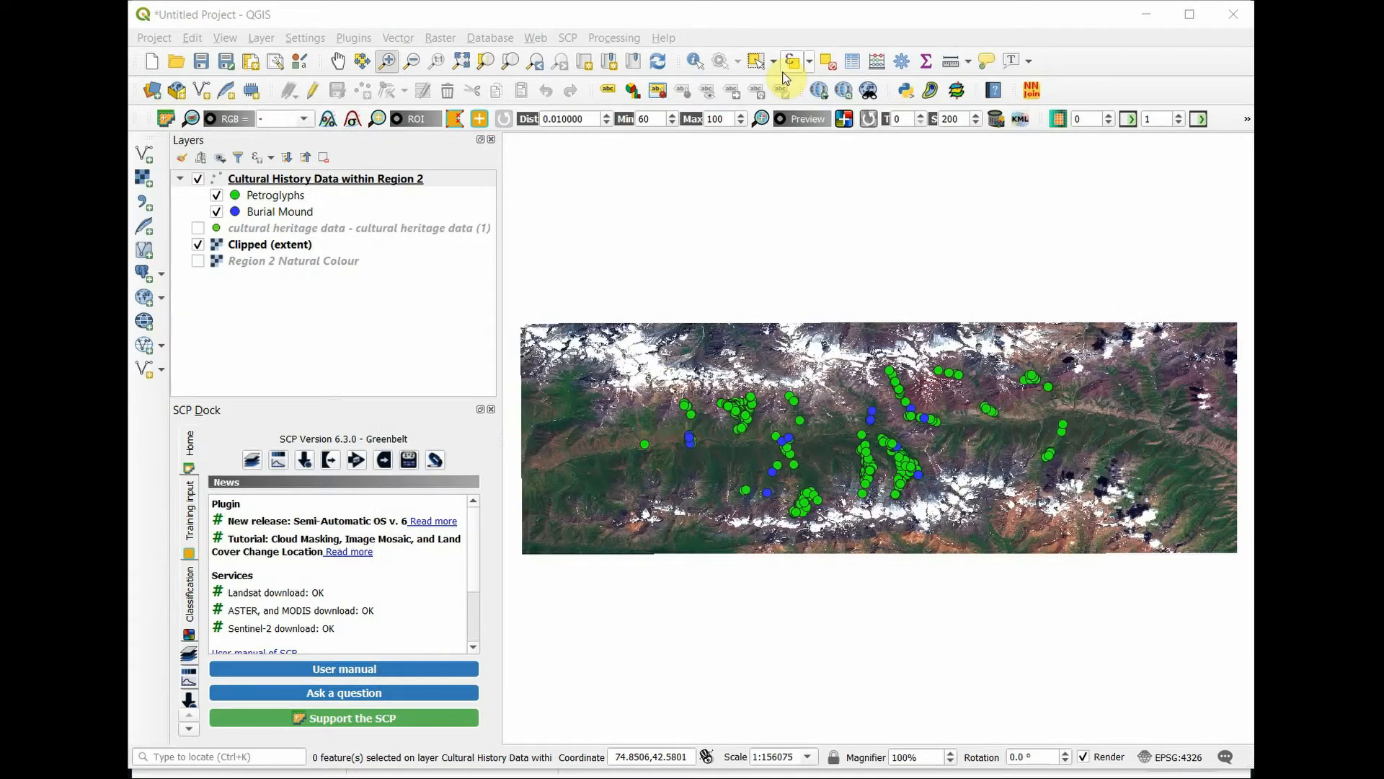